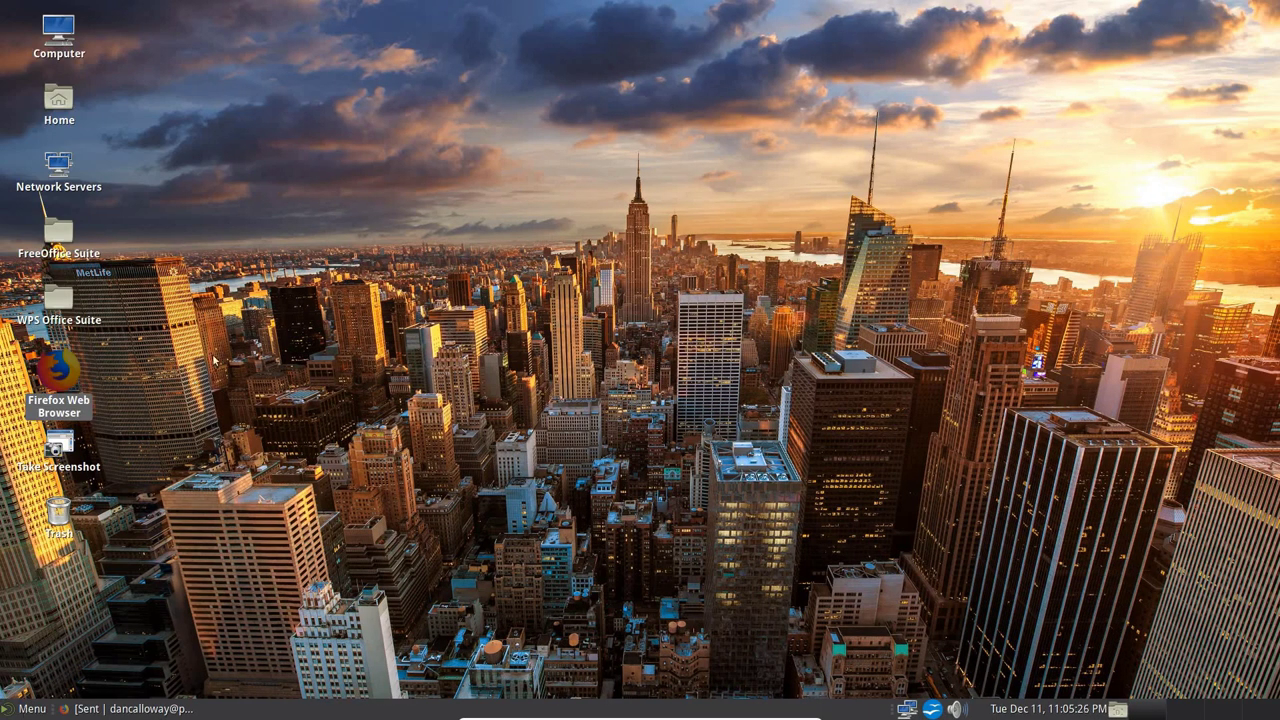
Step: Open MATE Control Center and review the Displays and Power Management settings, closing each
click(22, 710)
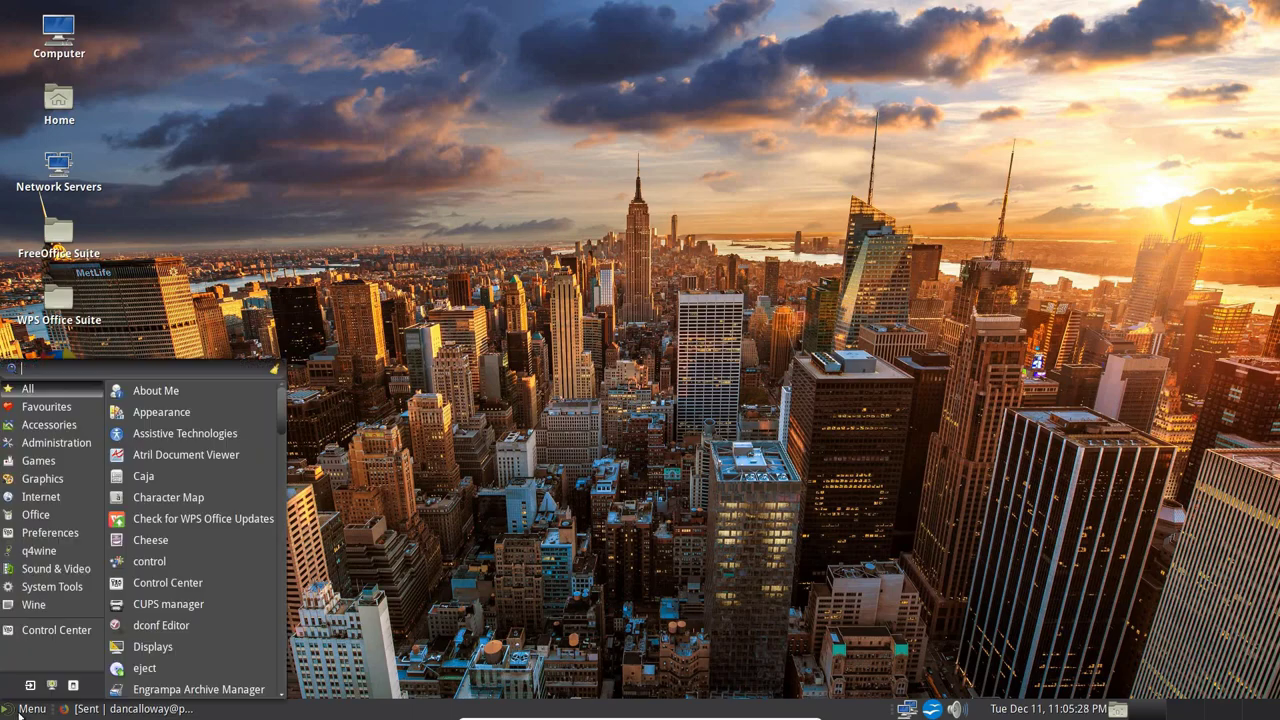
click(42, 632)
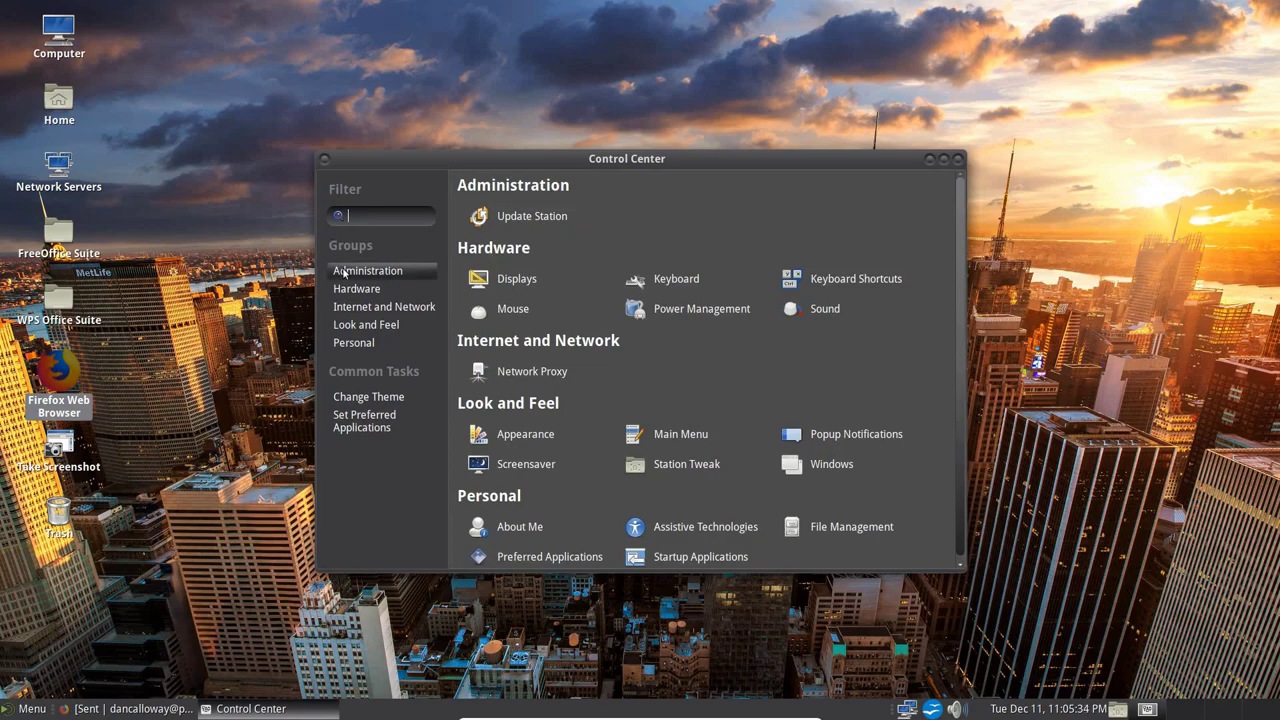
click(522, 293)
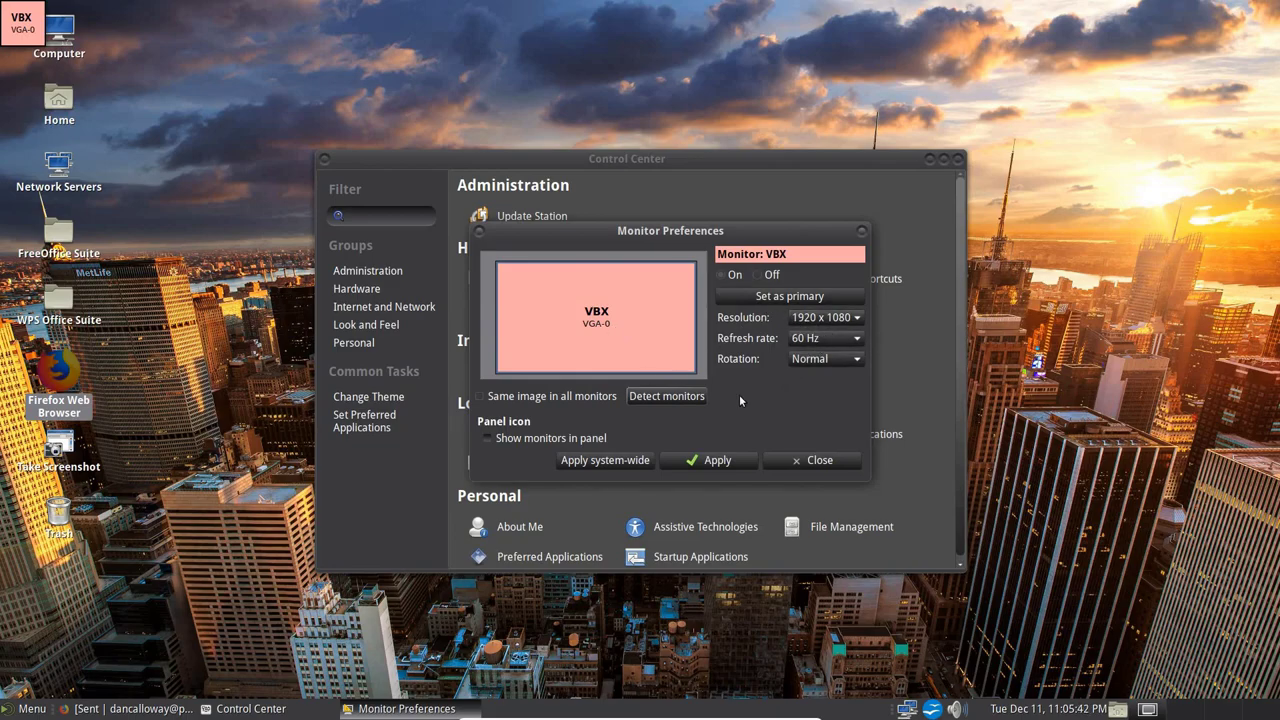
click(838, 462)
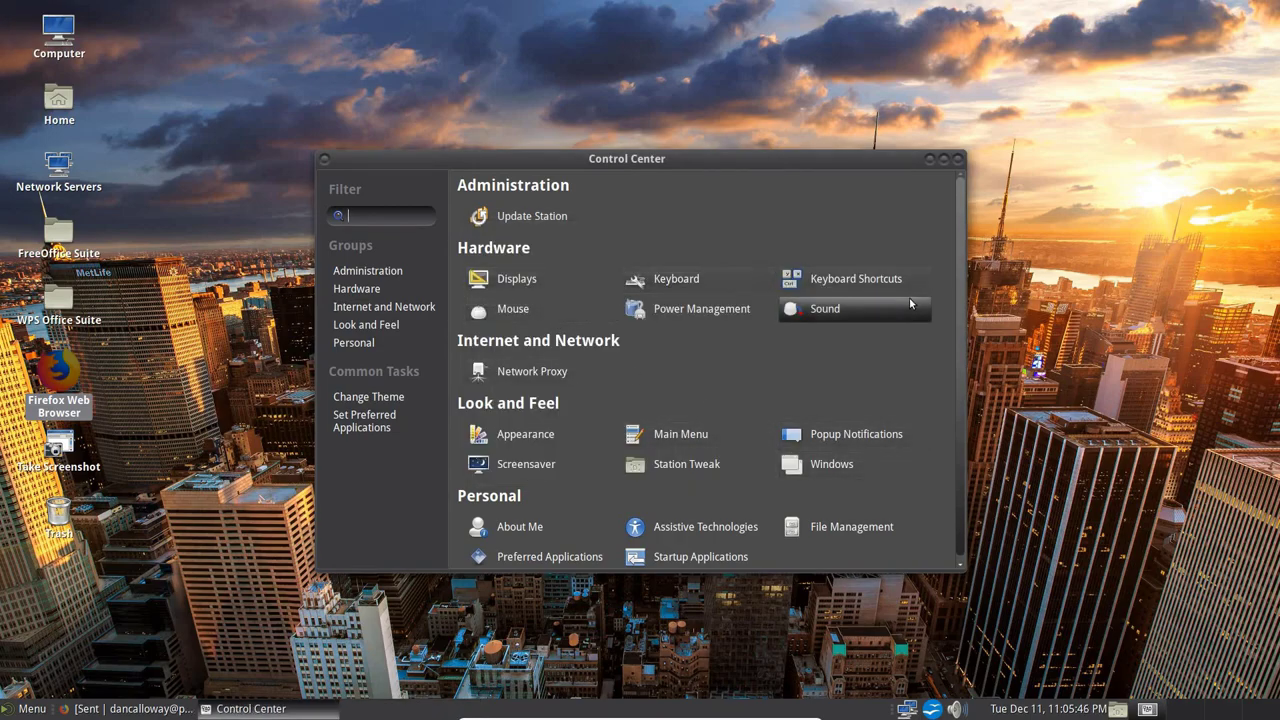
click(698, 312)
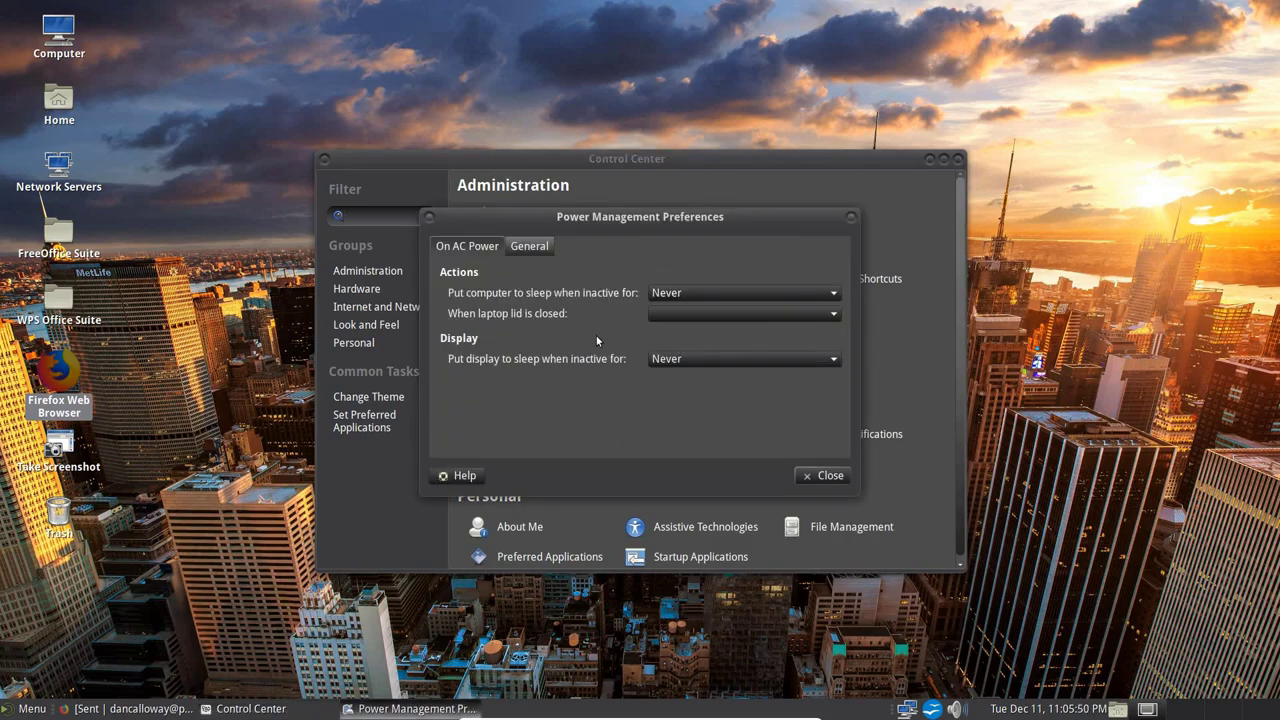
click(830, 475)
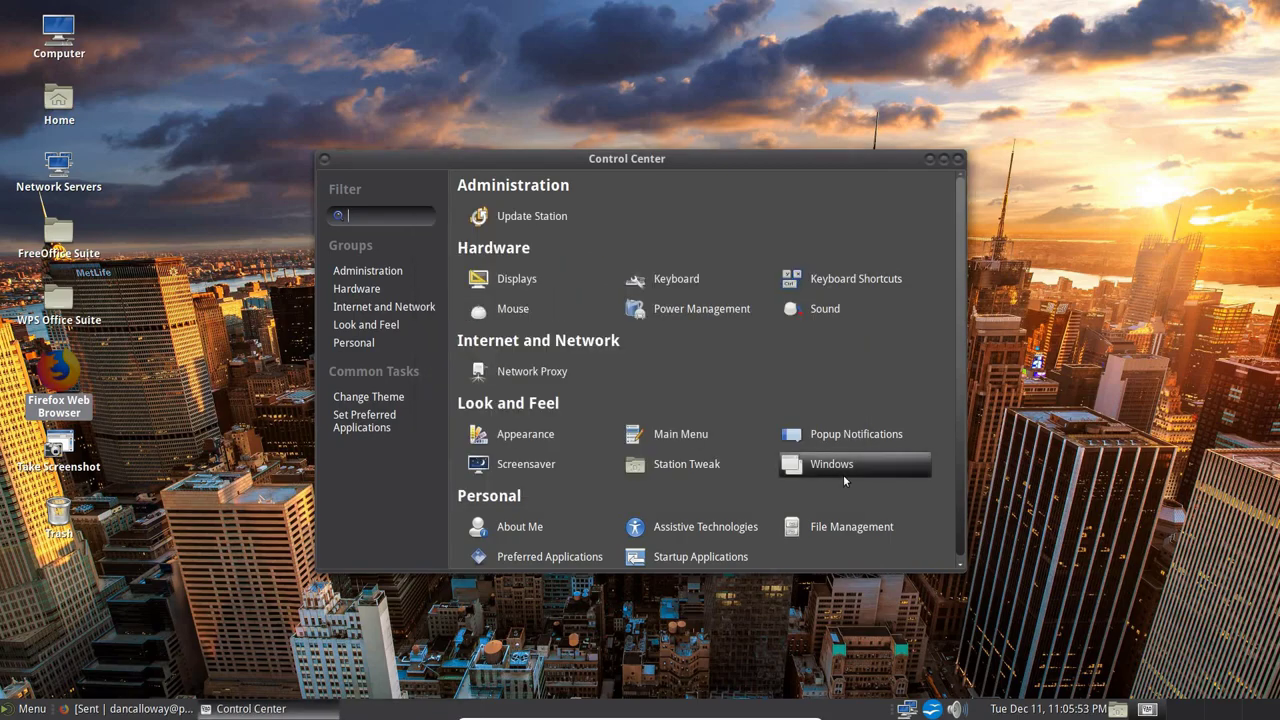
Step: Select Network Proxy, then jump through the Hardware, Internet and Network, and Look and Feel groups
click(535, 368)
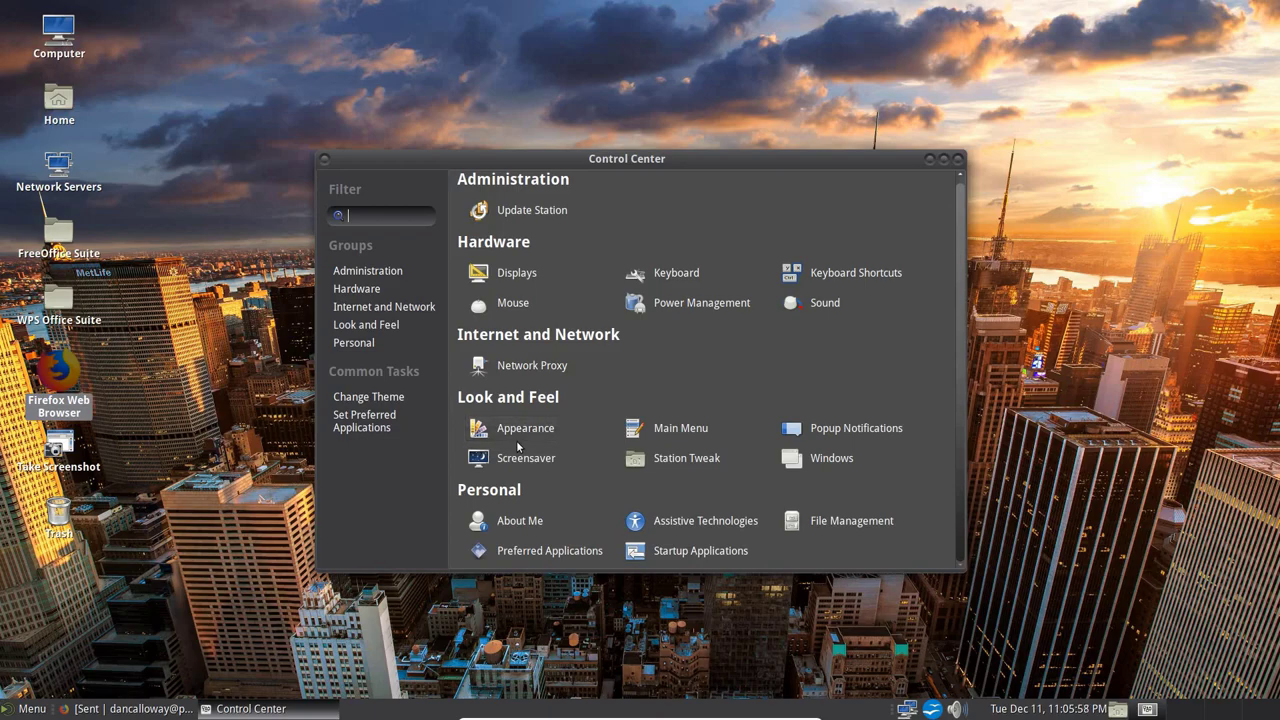
click(357, 289)
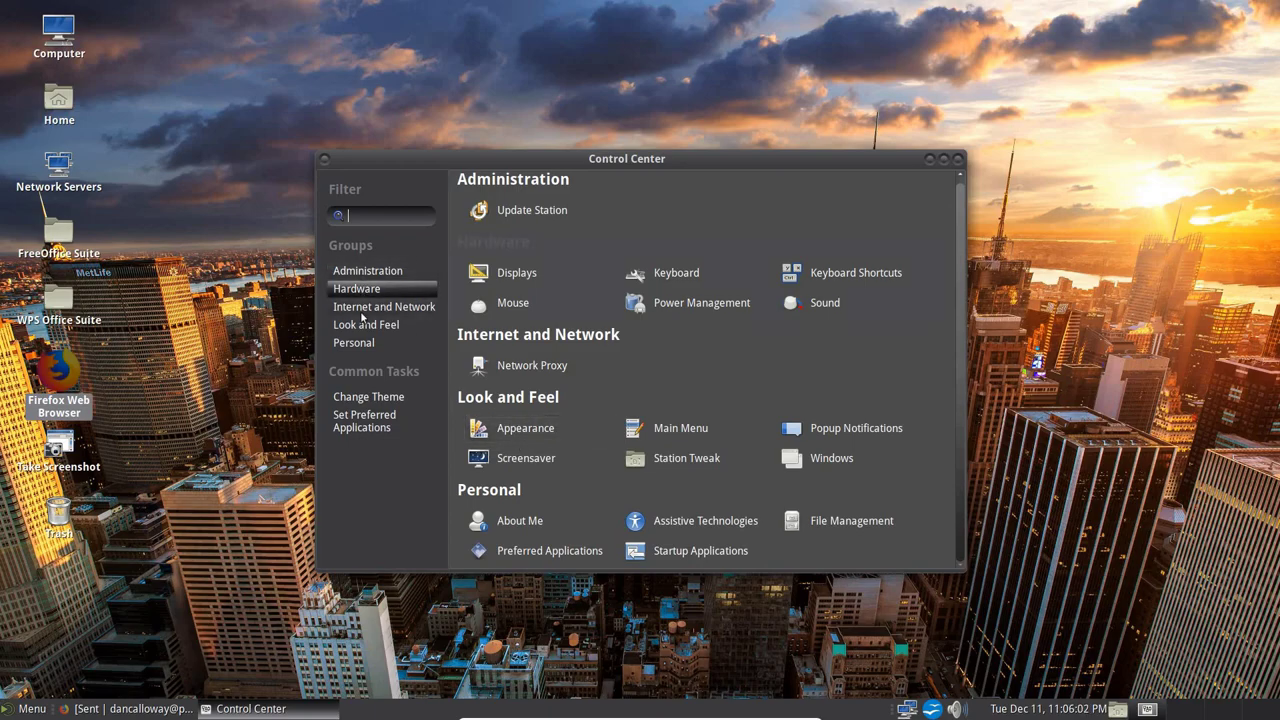
click(368, 309)
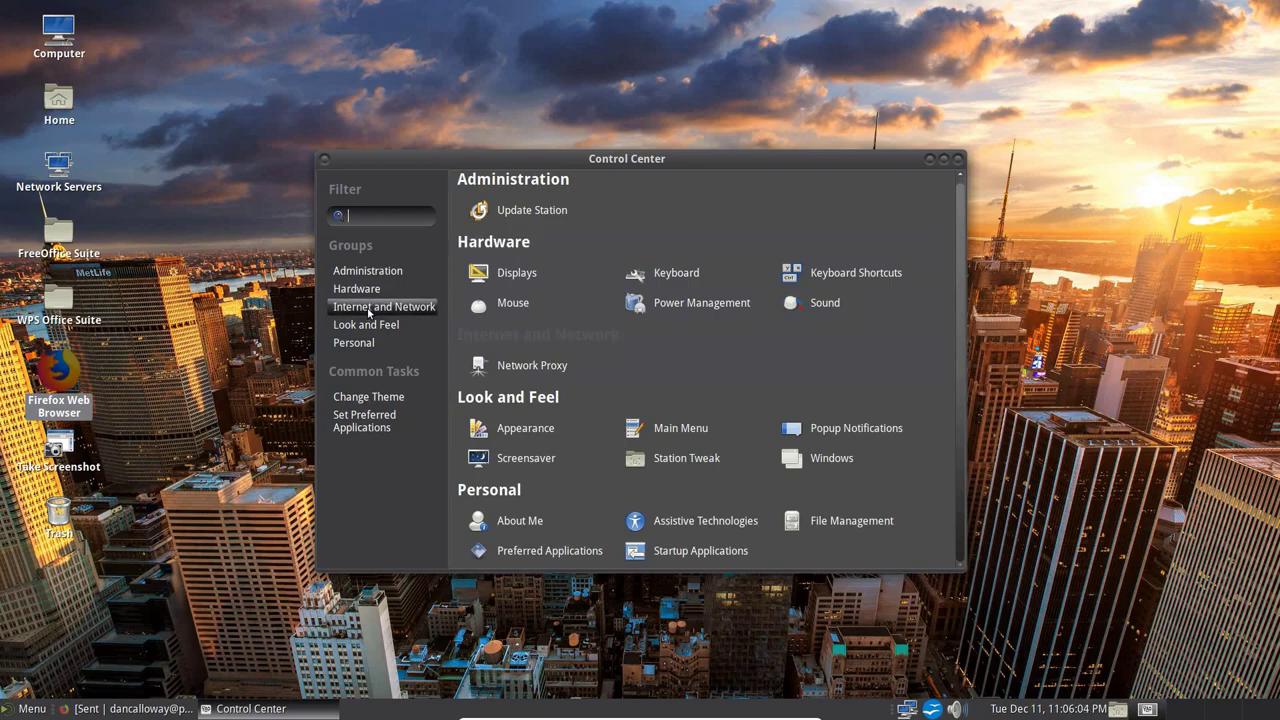
click(367, 325)
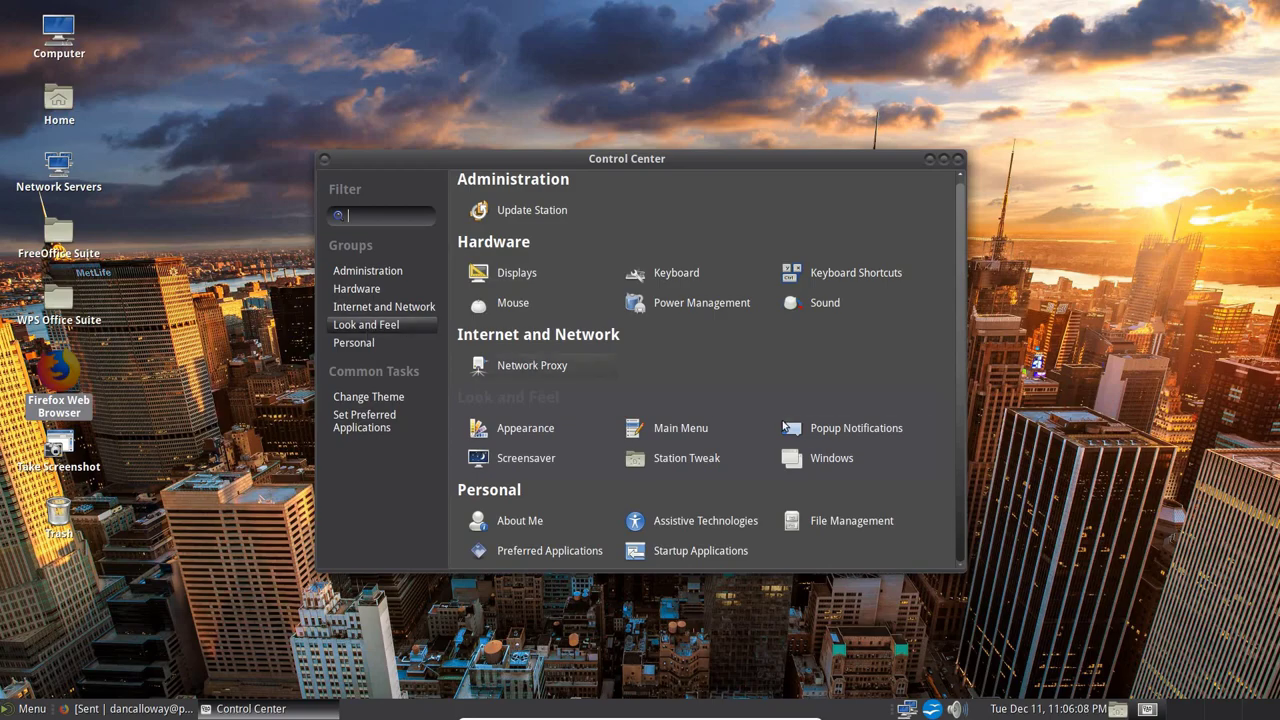
Step: Open Appearance Preferences and scroll the Theme thumbnails down to Vimix-Light
click(518, 428)
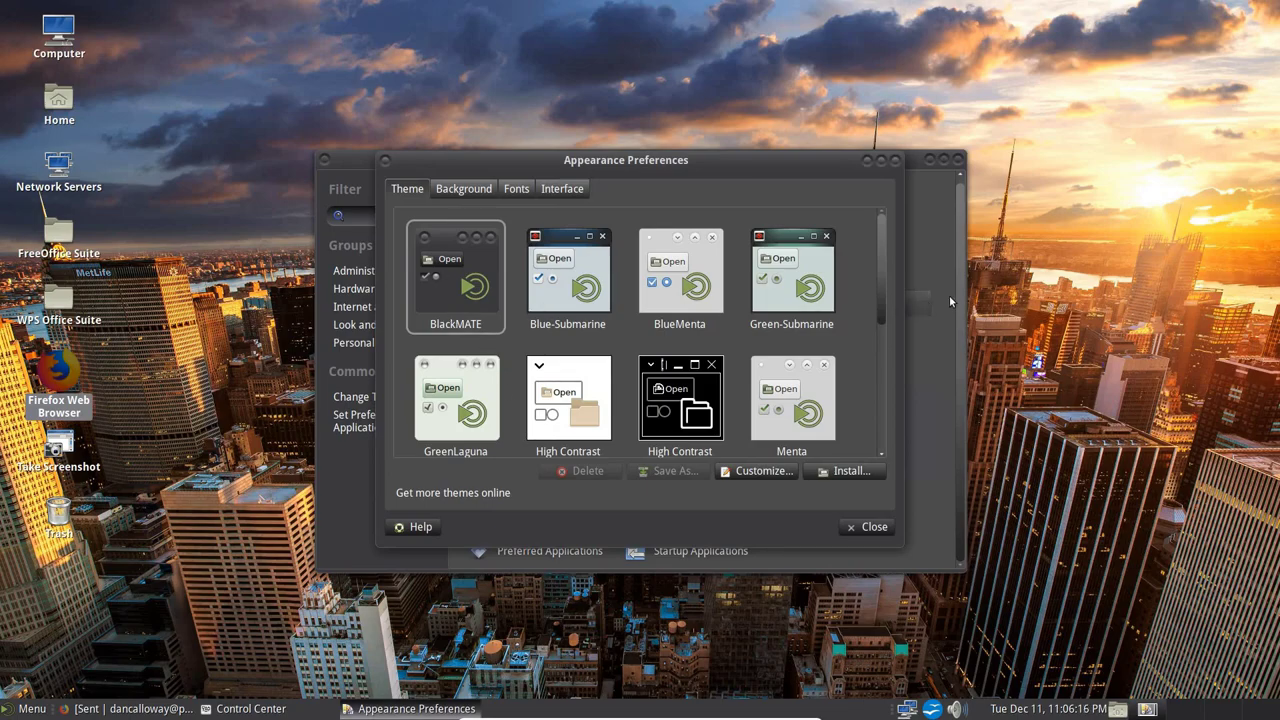
drag(884, 296, 848, 385)
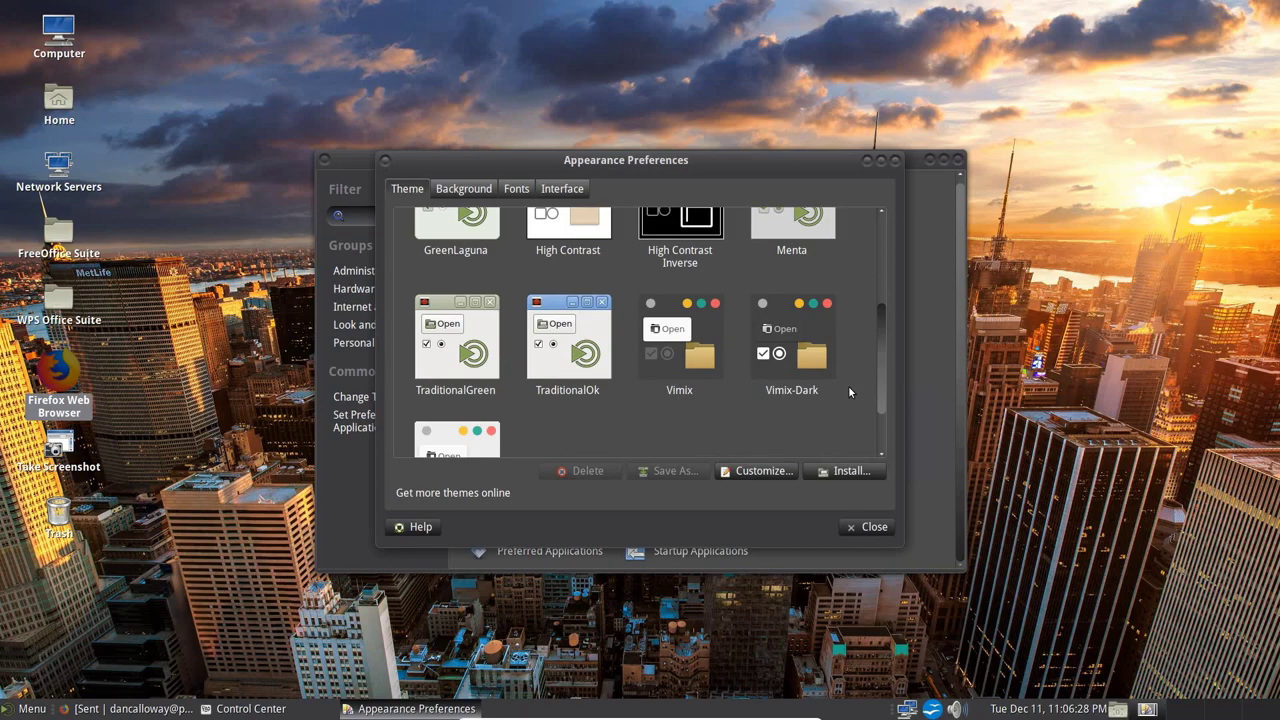
drag(848, 385, 838, 427)
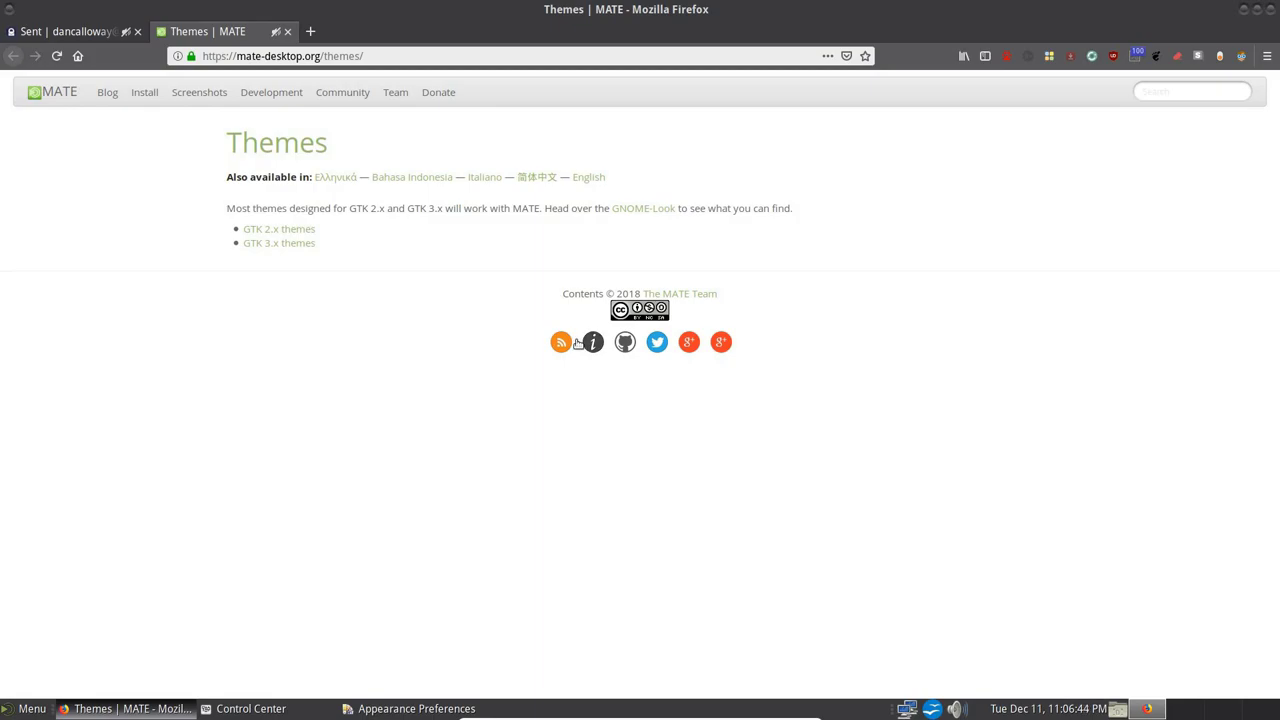
Step: Add a new Quick Dial tab in Firefox, then minimize the browser
click(310, 32)
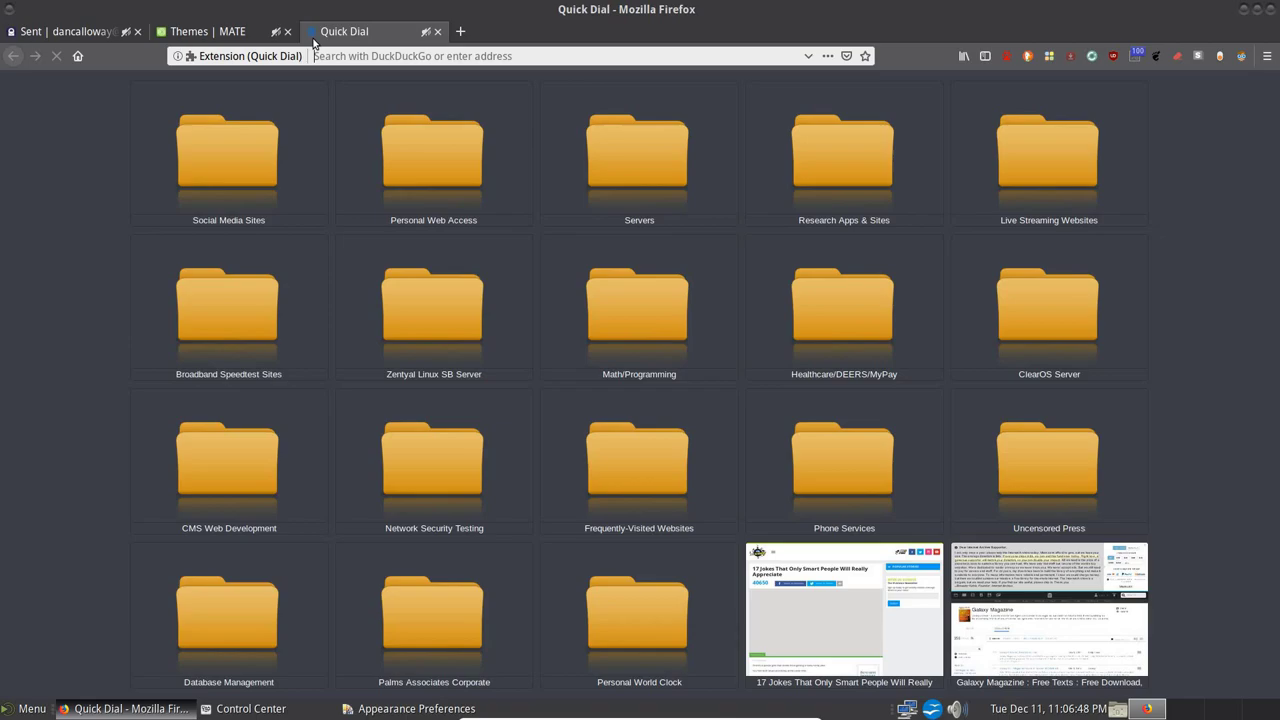
click(1243, 9)
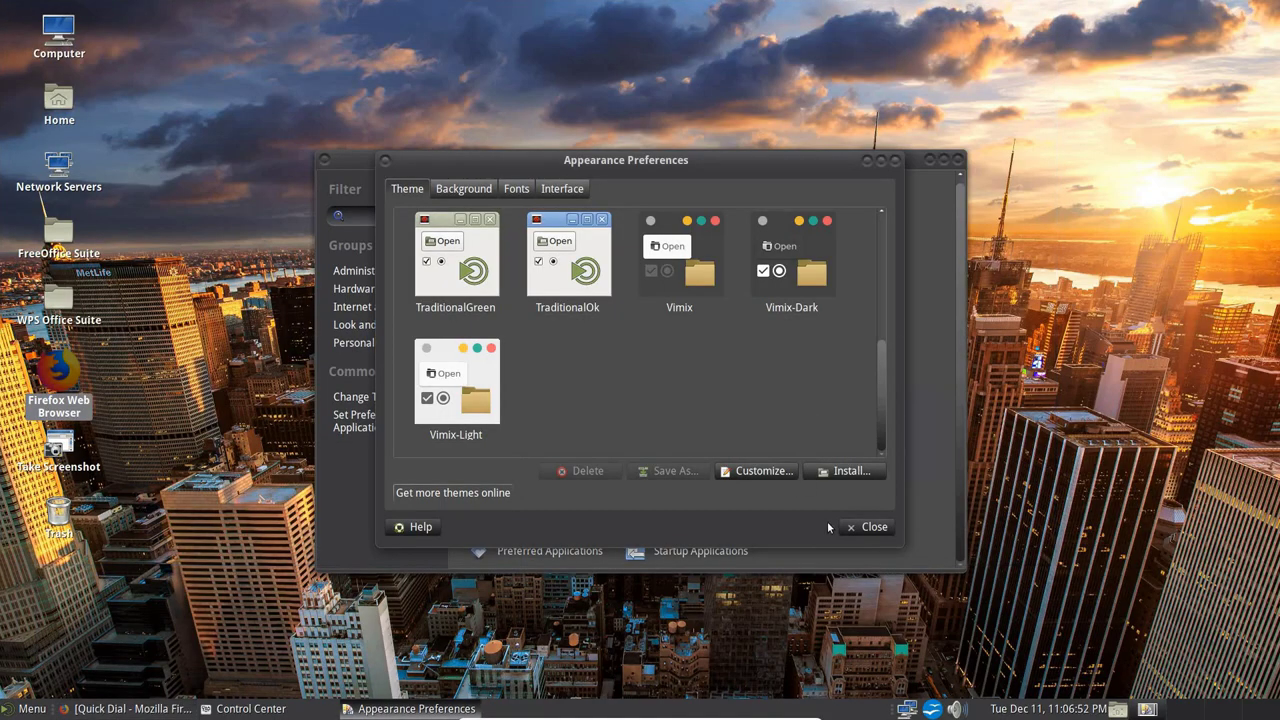
Step: Close Appearance, confirm Firefox as preferred browser in Preferred Applications, then close Control Center
click(870, 527)
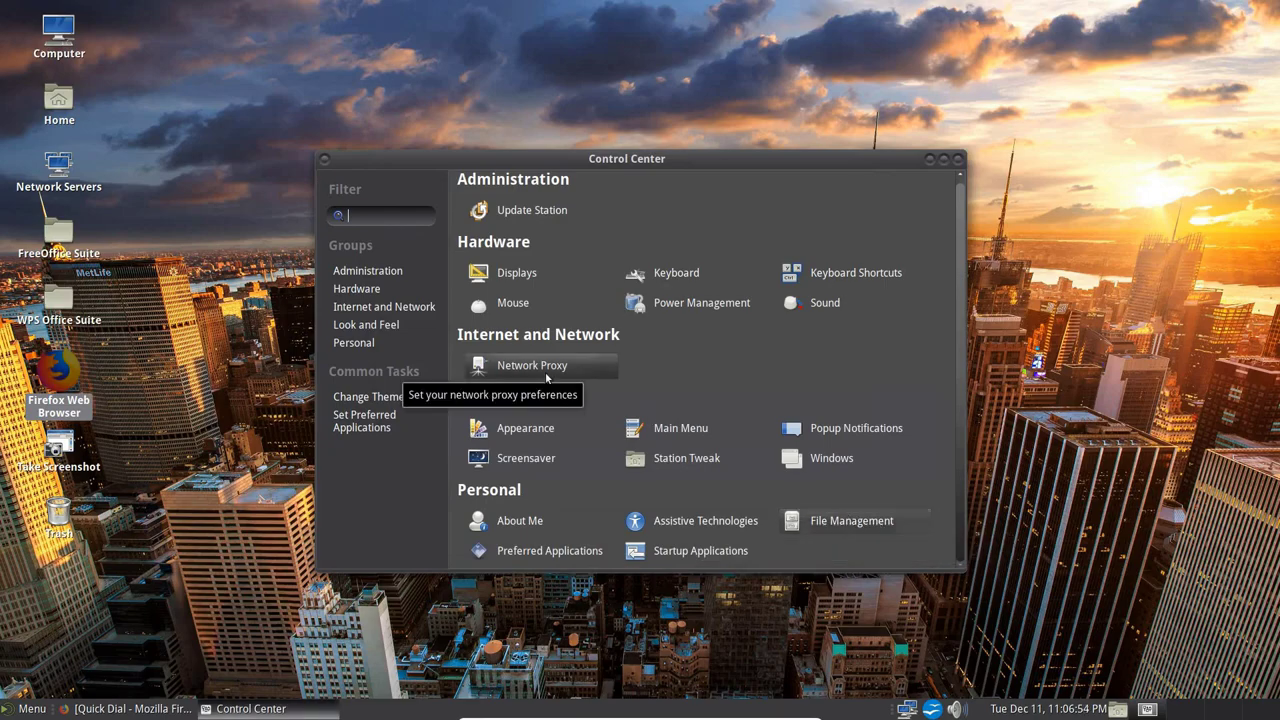
click(376, 425)
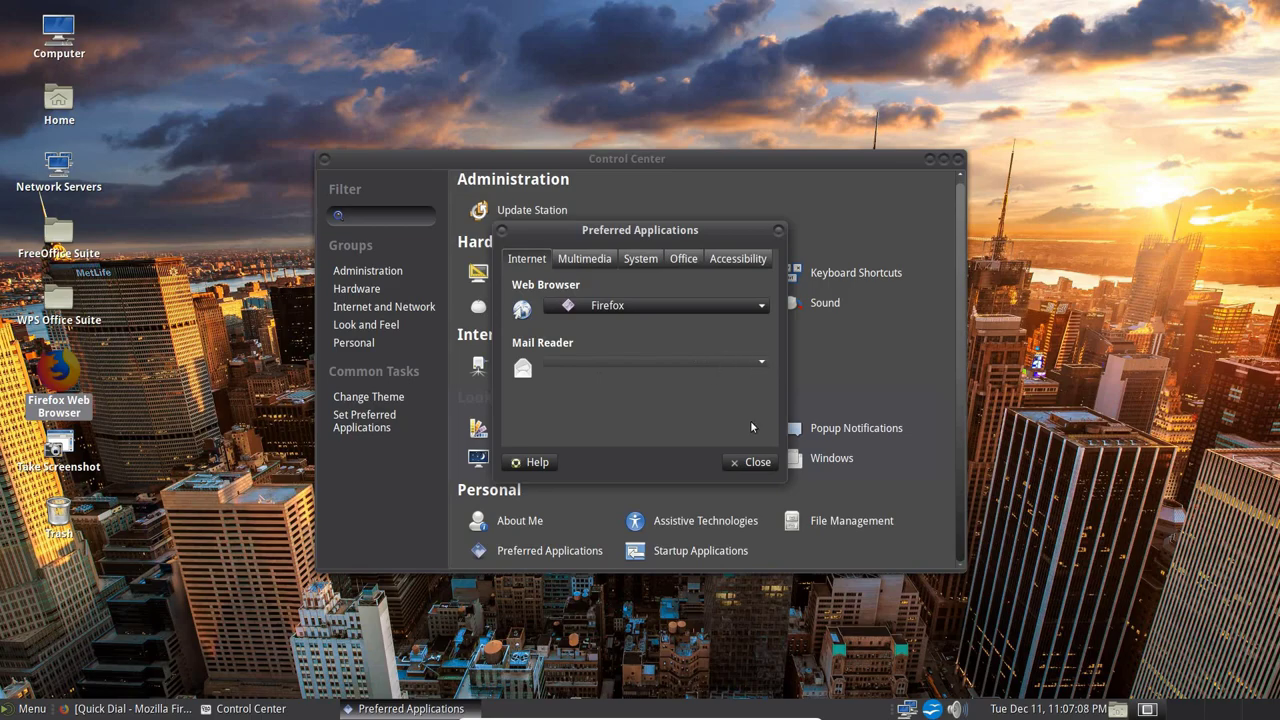
click(752, 462)
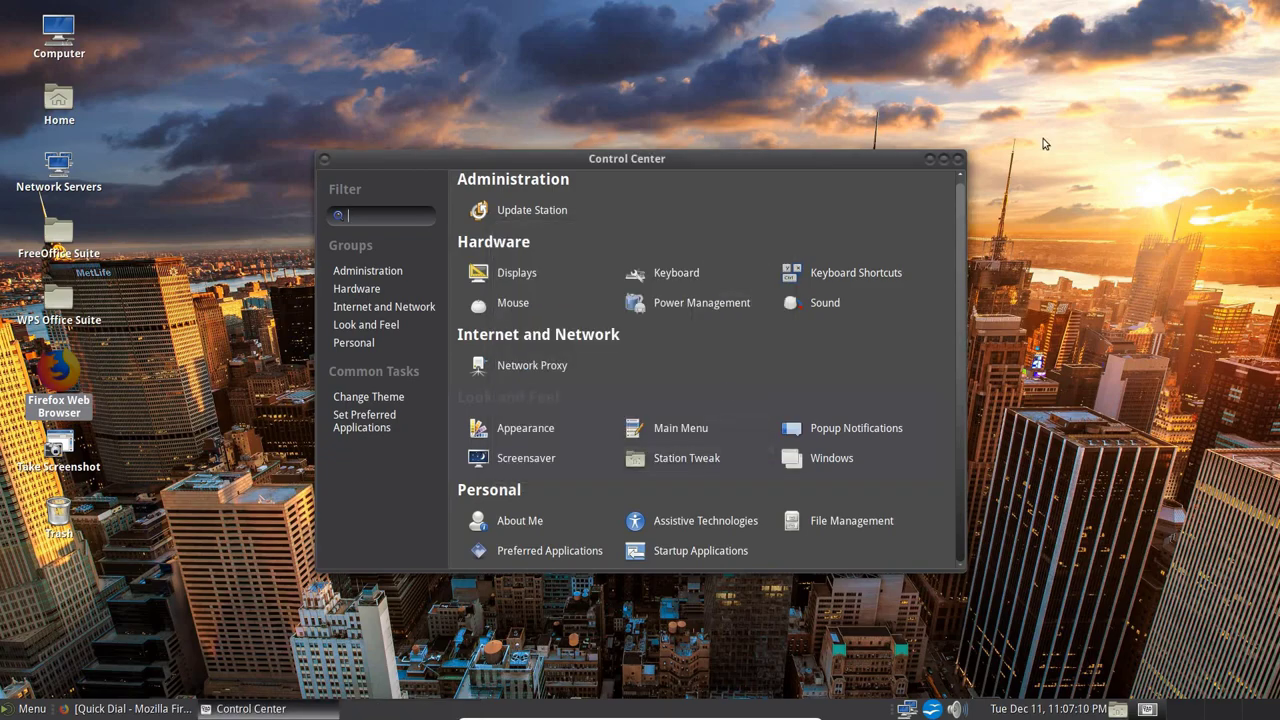
click(958, 160)
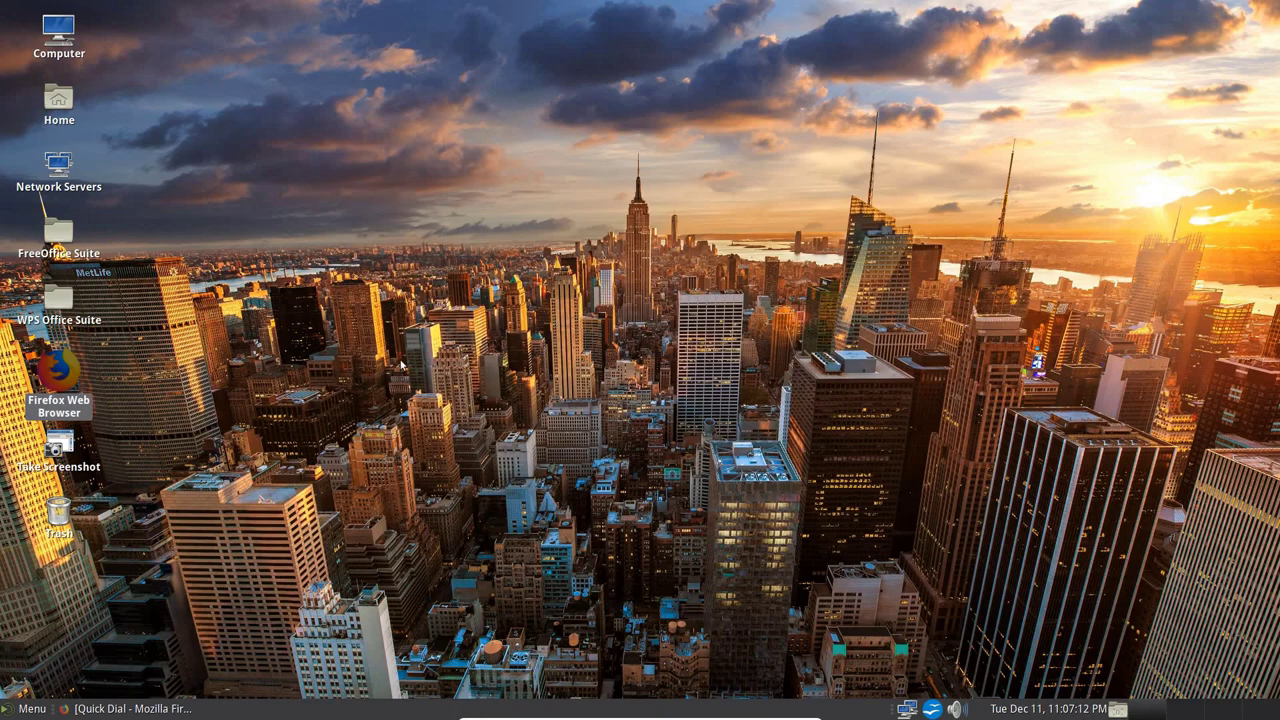
click(16, 709)
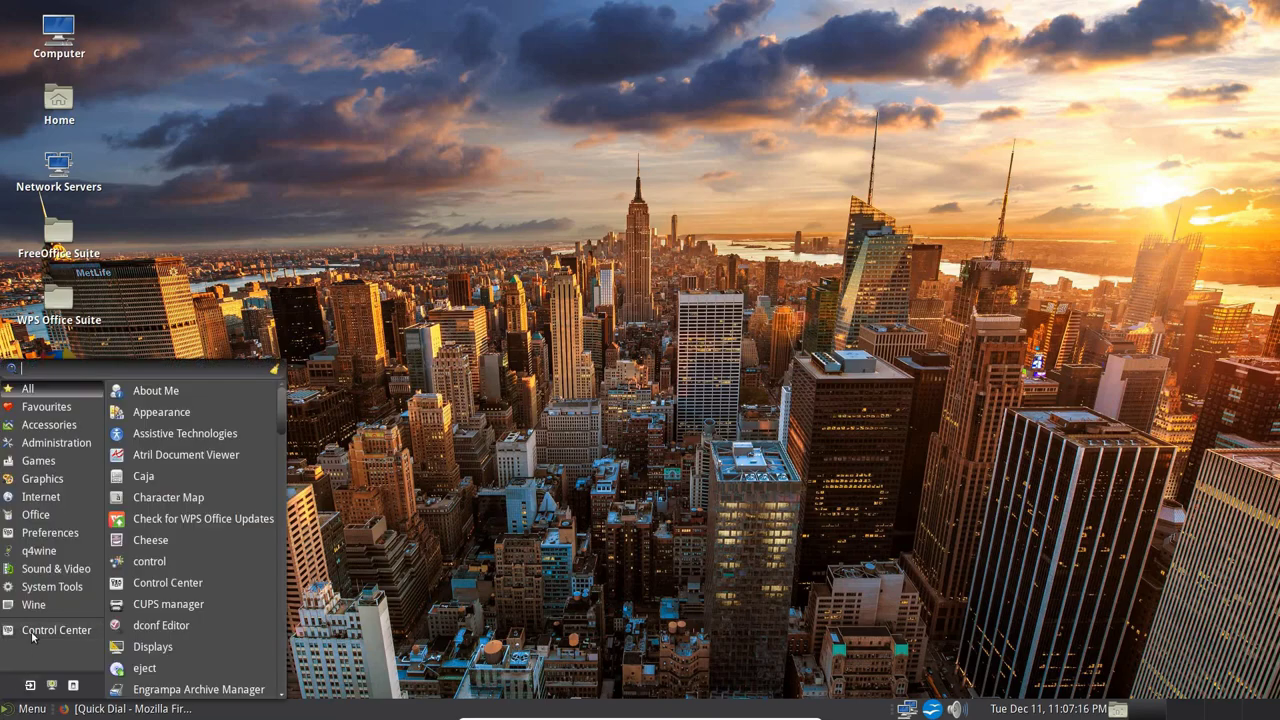
click(47, 588)
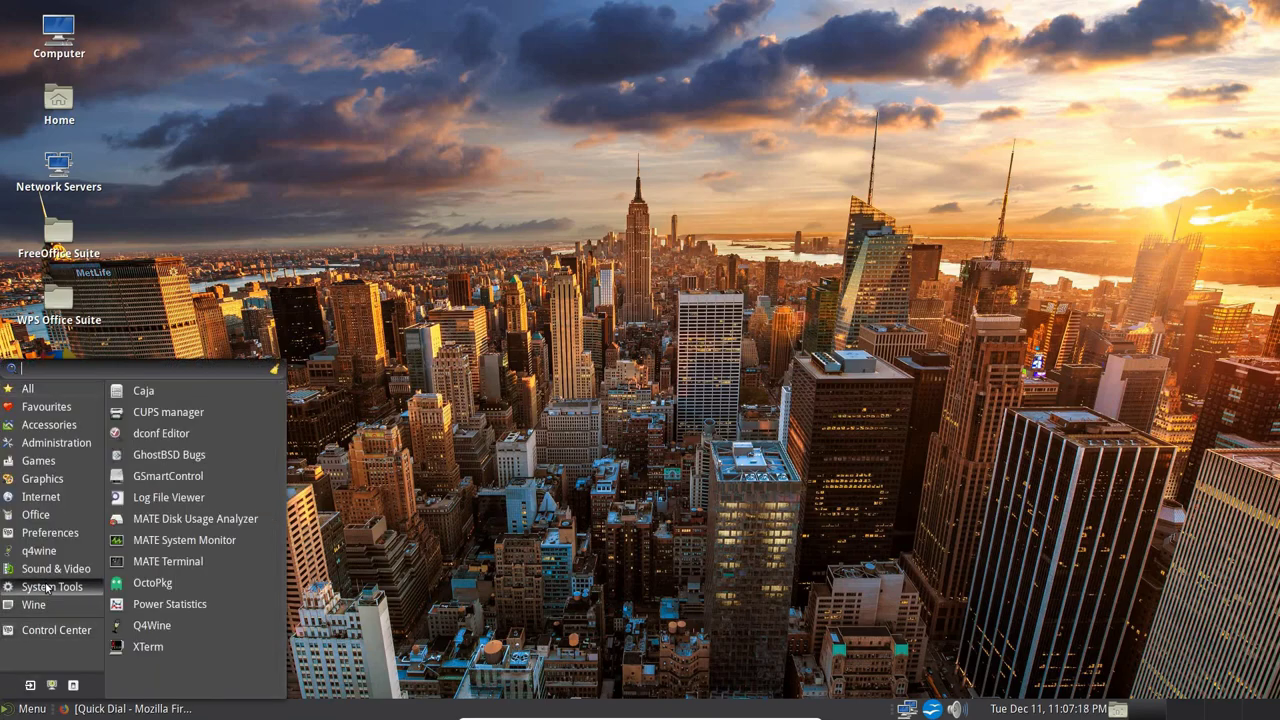
click(184, 529)
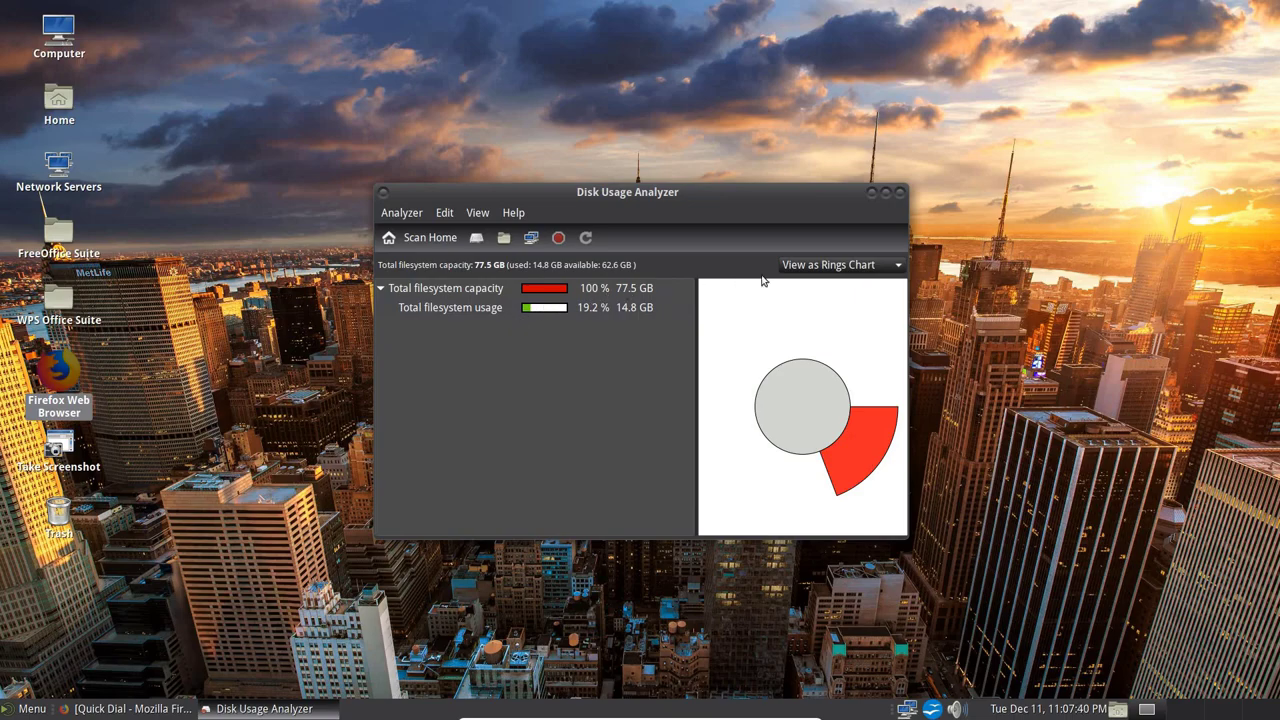
click(898, 270)
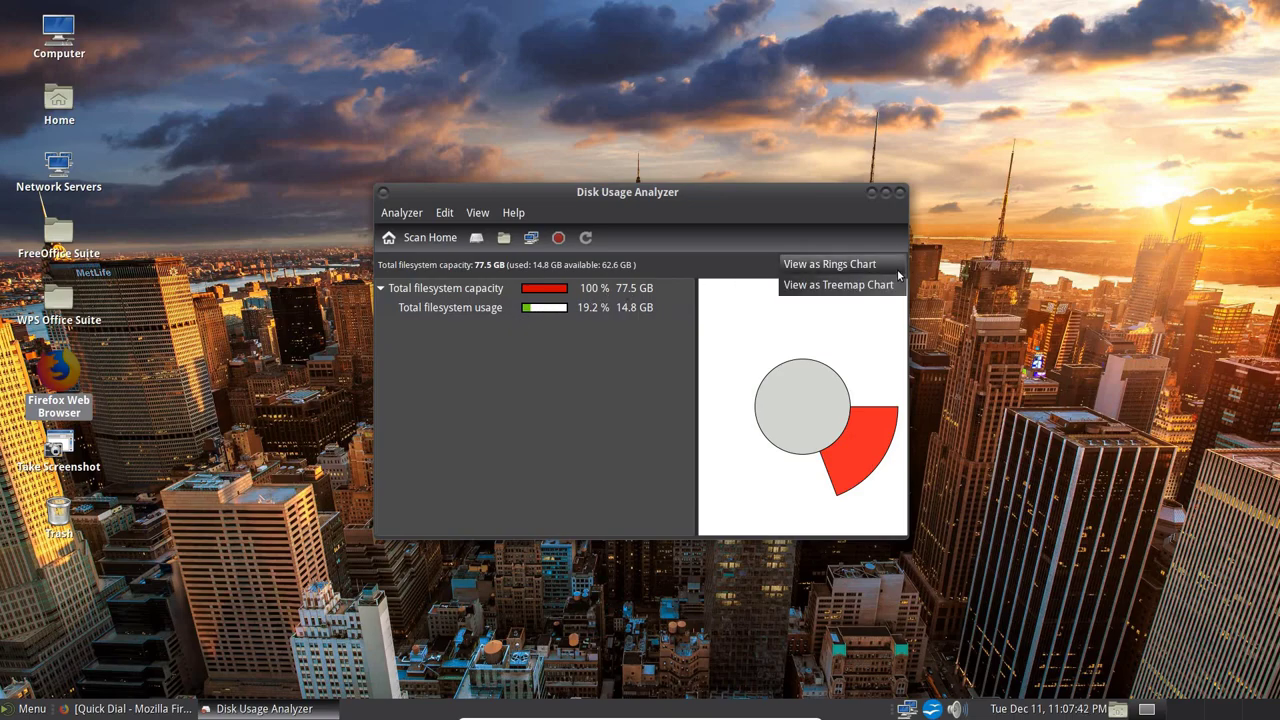
click(886, 288)
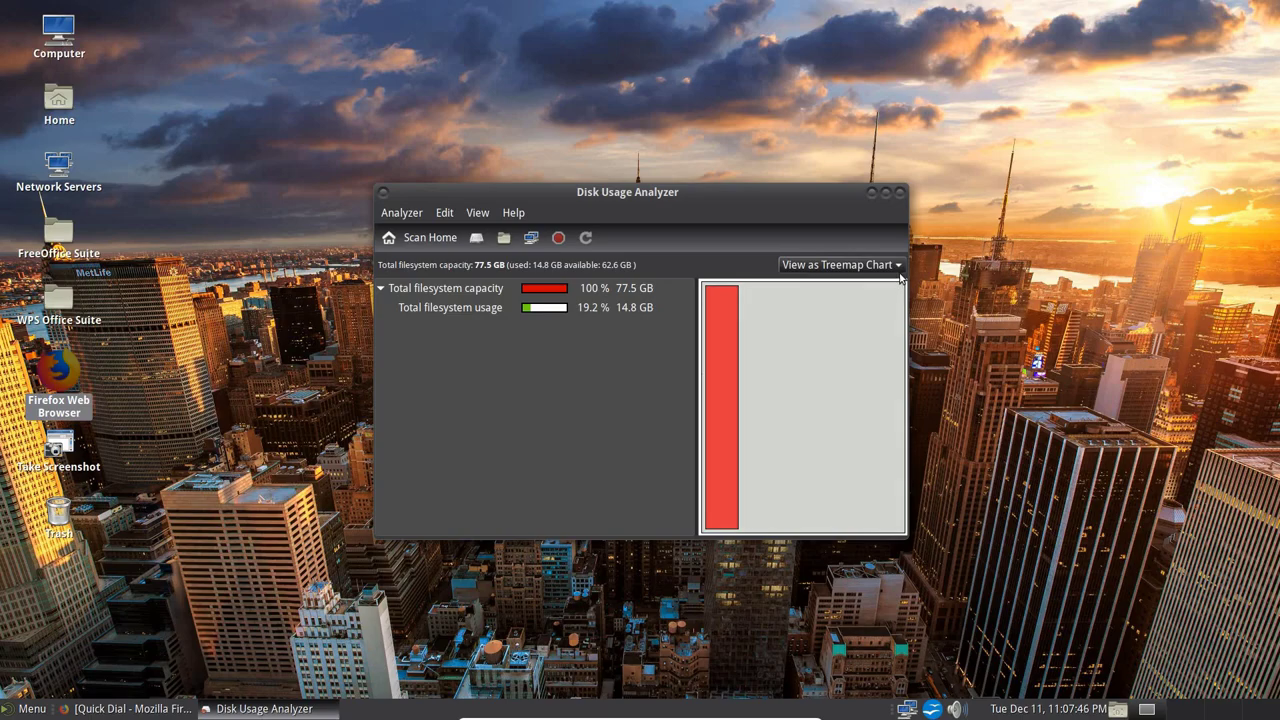
click(898, 267)
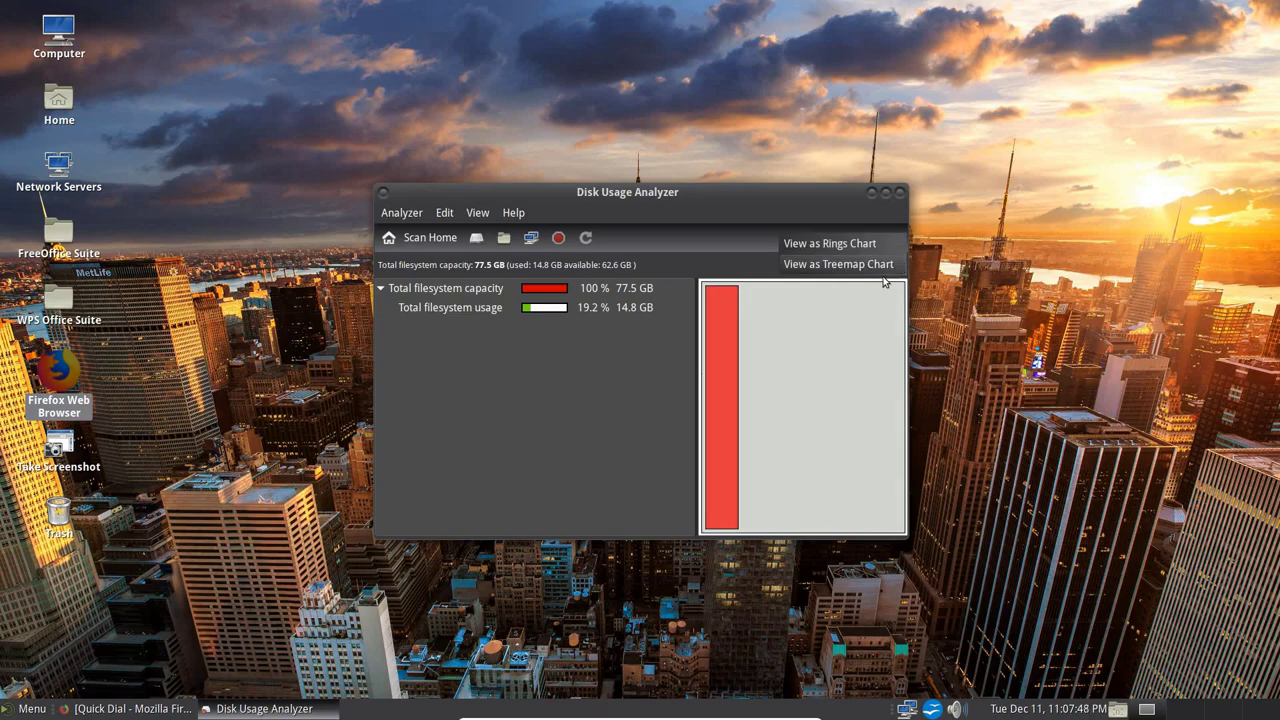
click(856, 243)
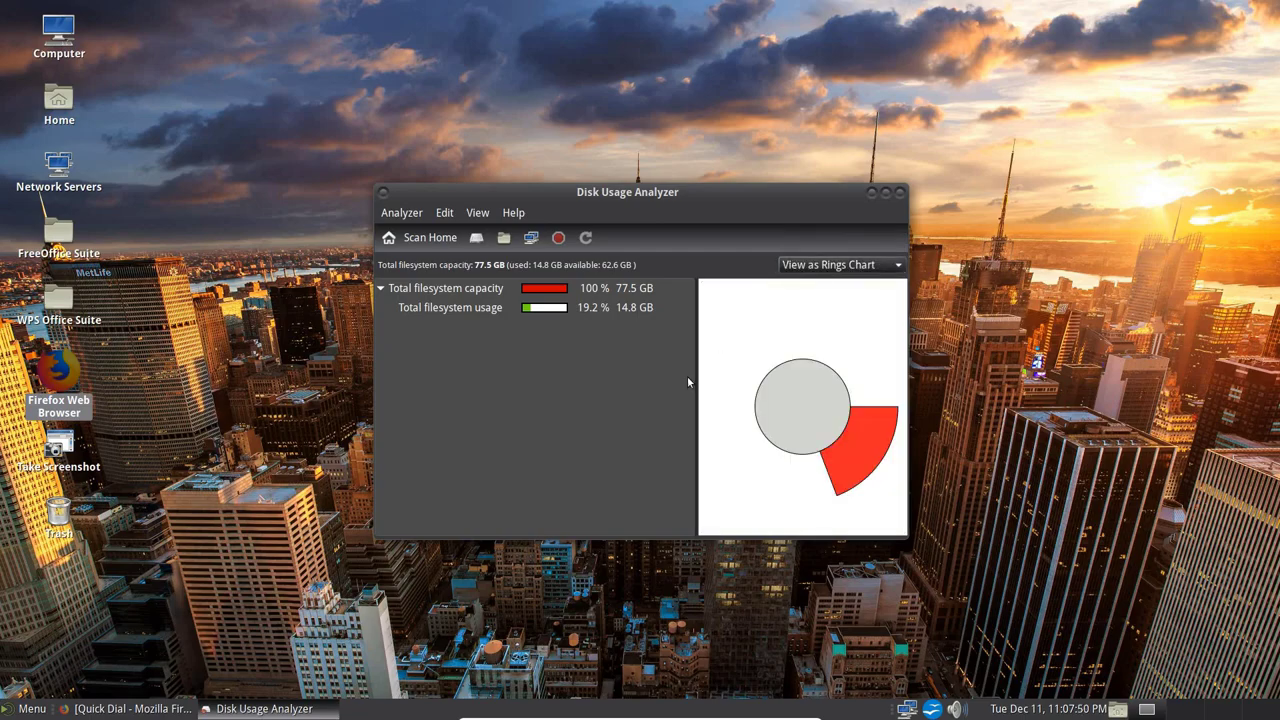
click(901, 193)
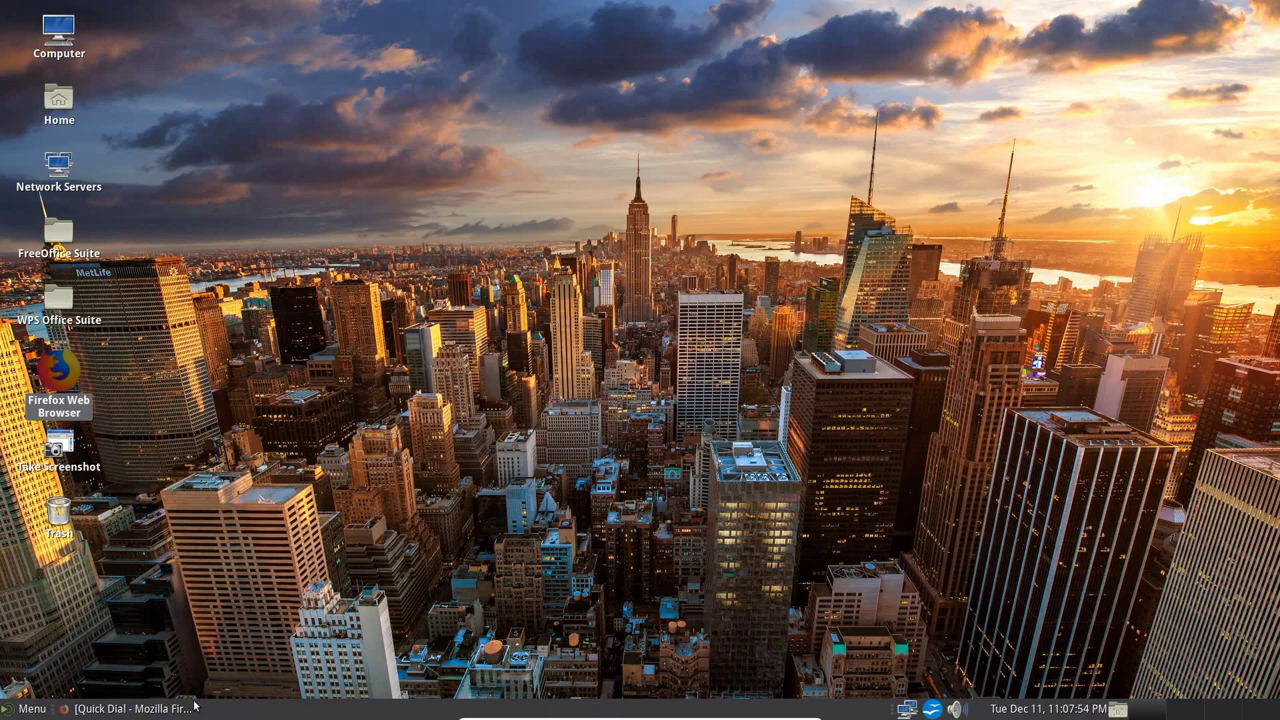
Step: Launch MATE Terminal from System Tools and run uname -a for kernel details
click(15, 708)
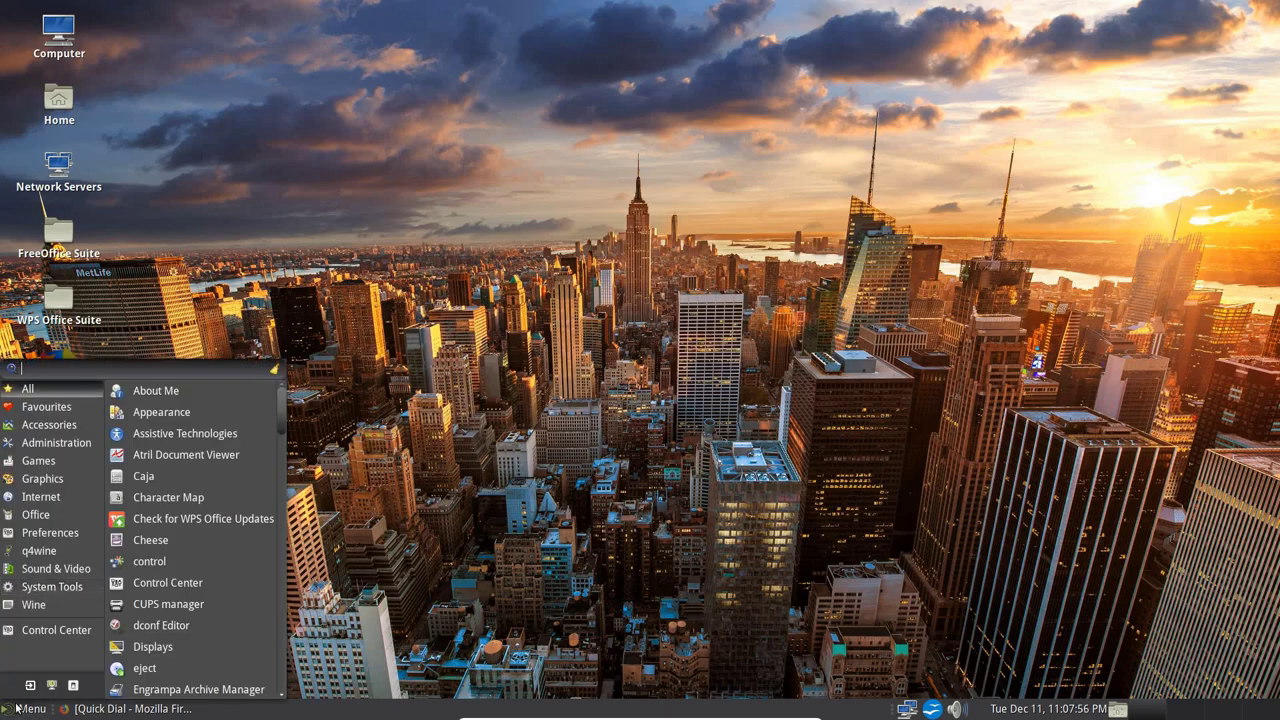
click(52, 587)
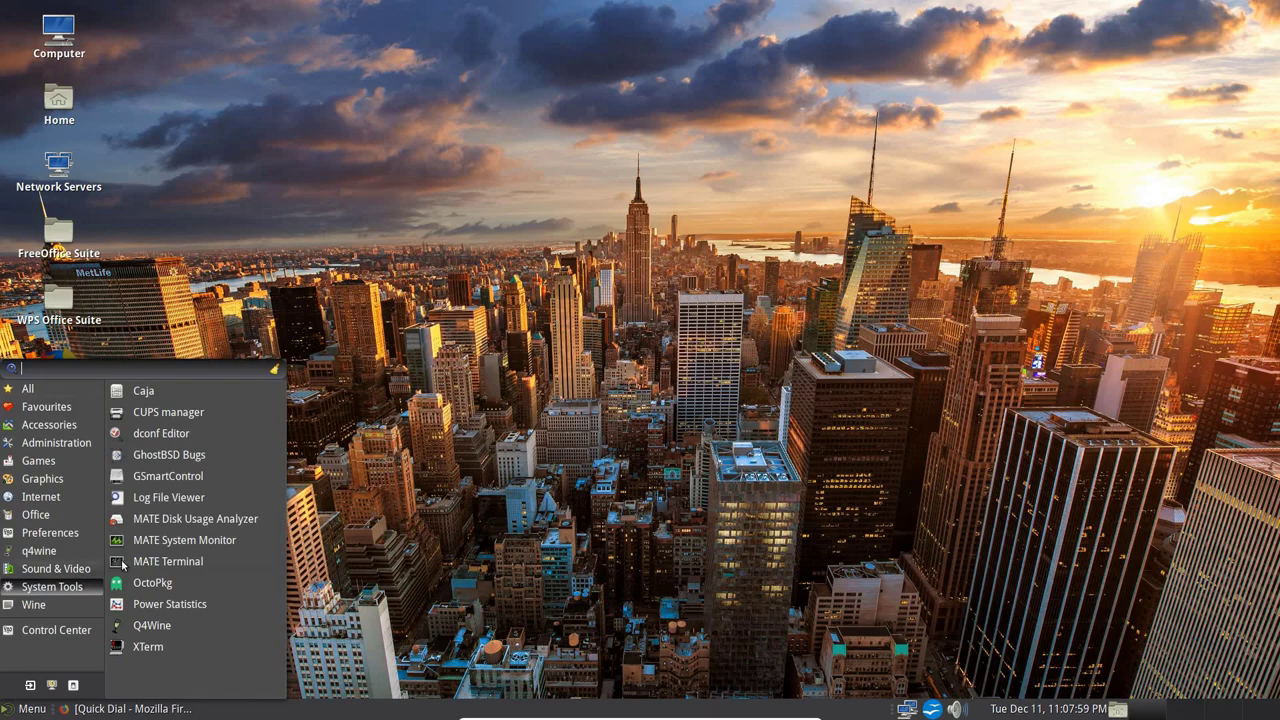
click(185, 566)
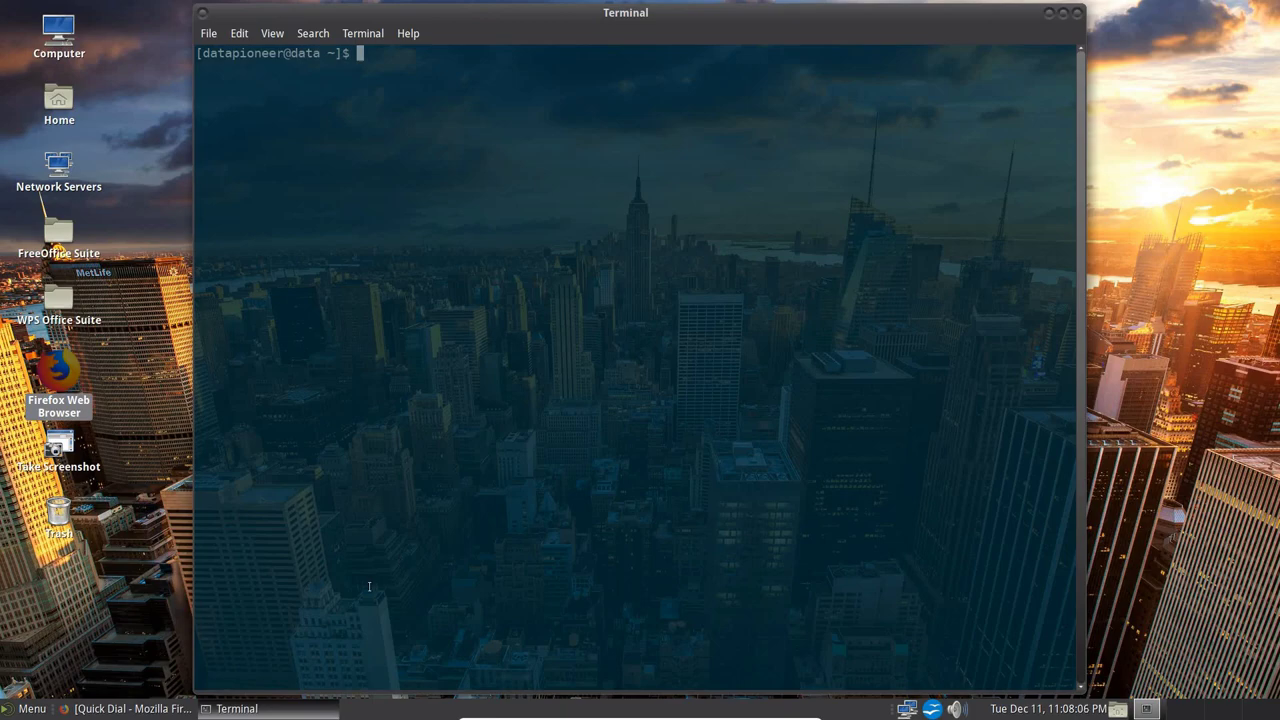
text(uname -a)
key(Return)
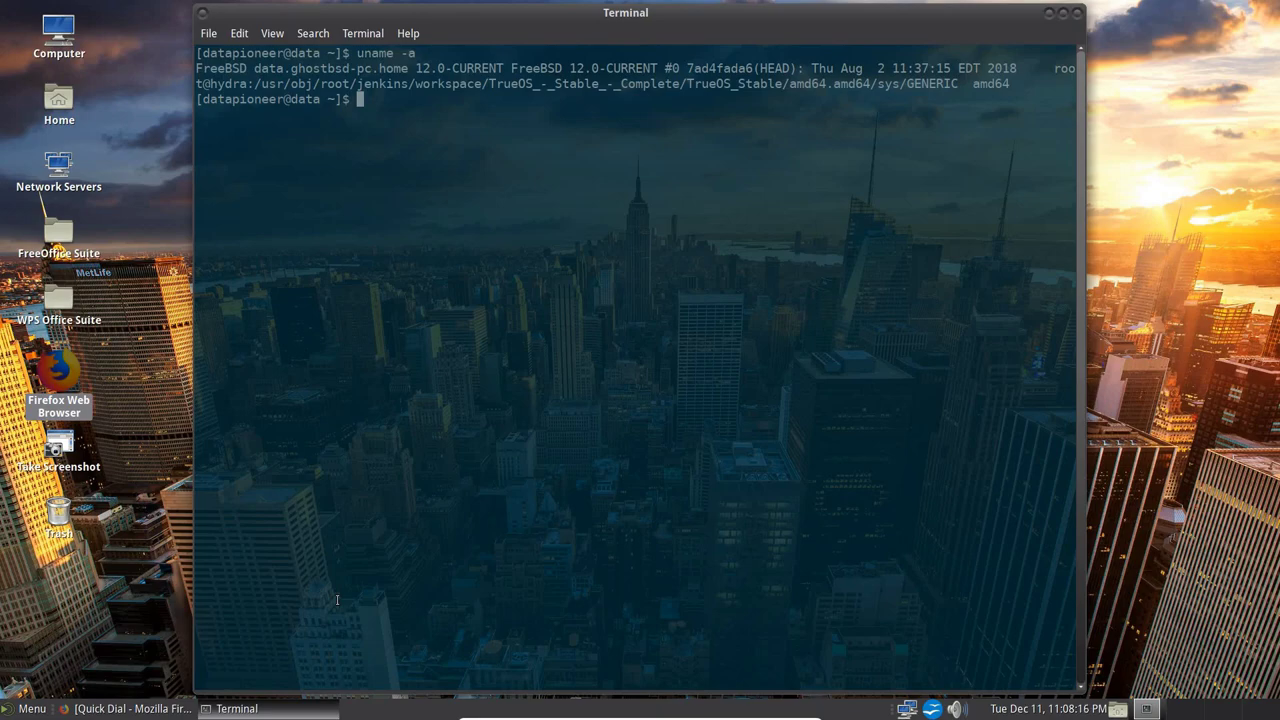
Step: Run df -h to list disk usage of mounted filesystems
text(df -h)
key(Return)
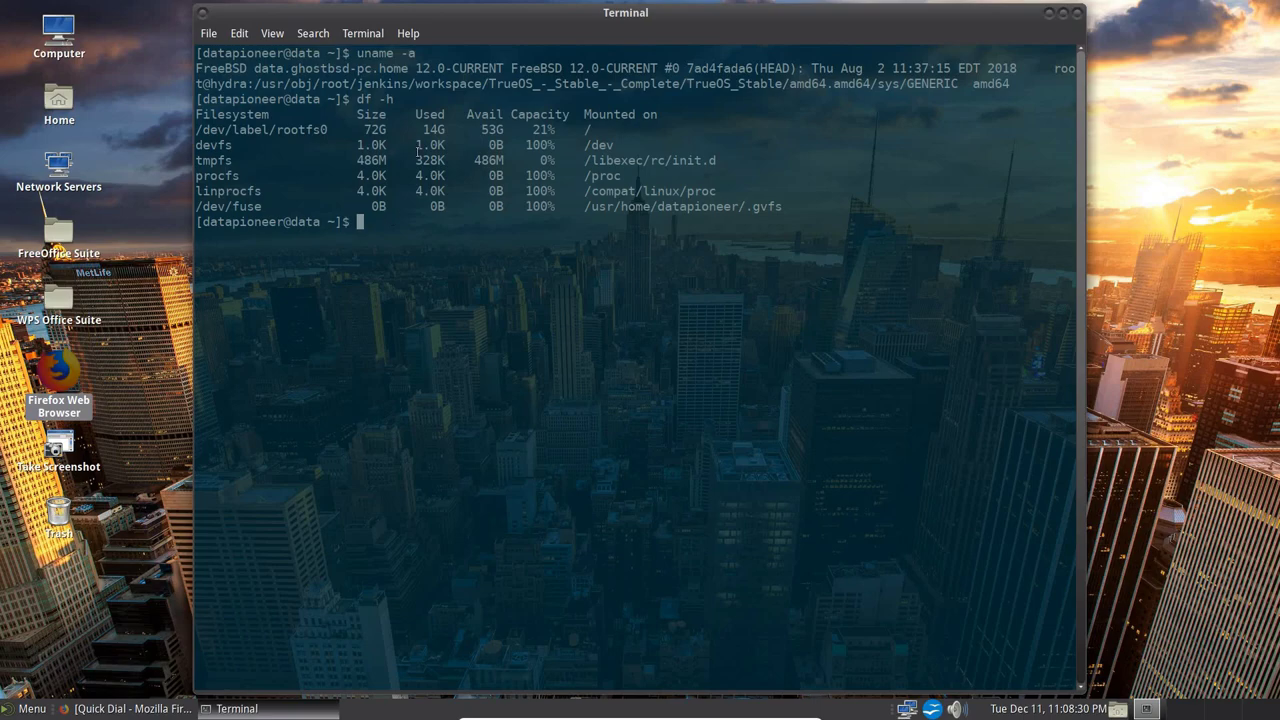
key(Return)
key(Return)
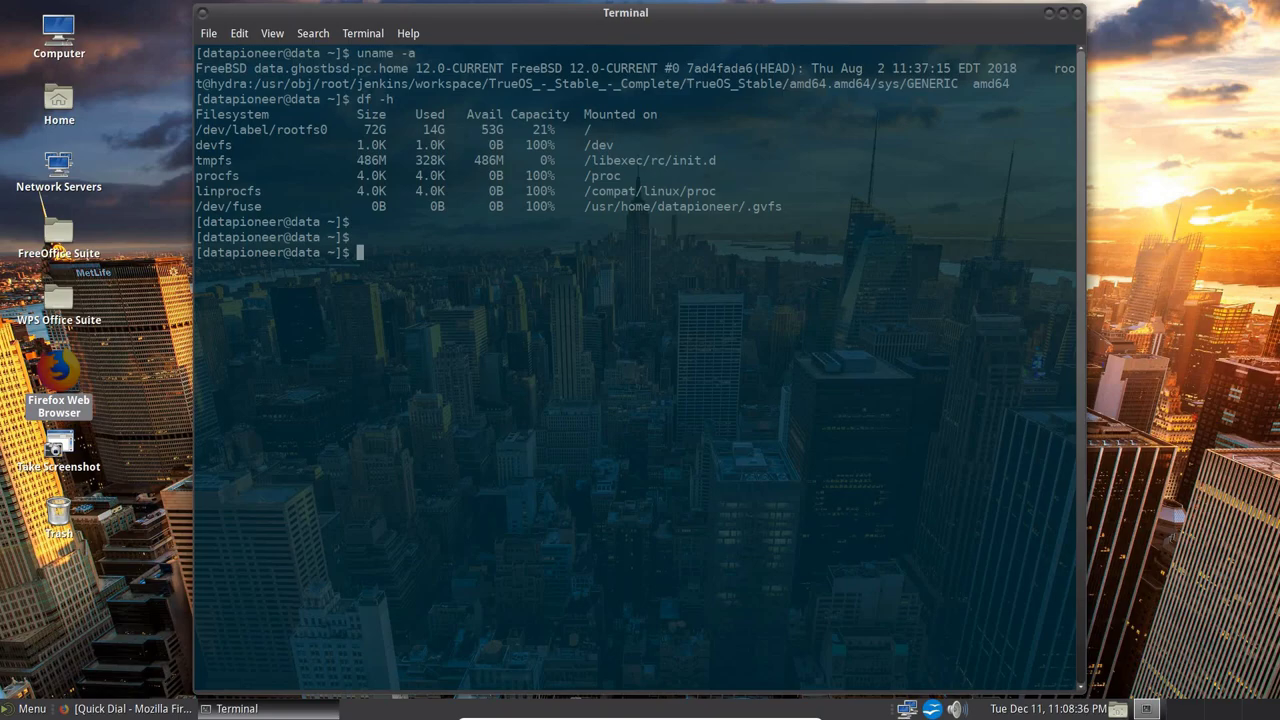
Step: Run top to view live processes, then quit it with q
text(top)
key(Return)
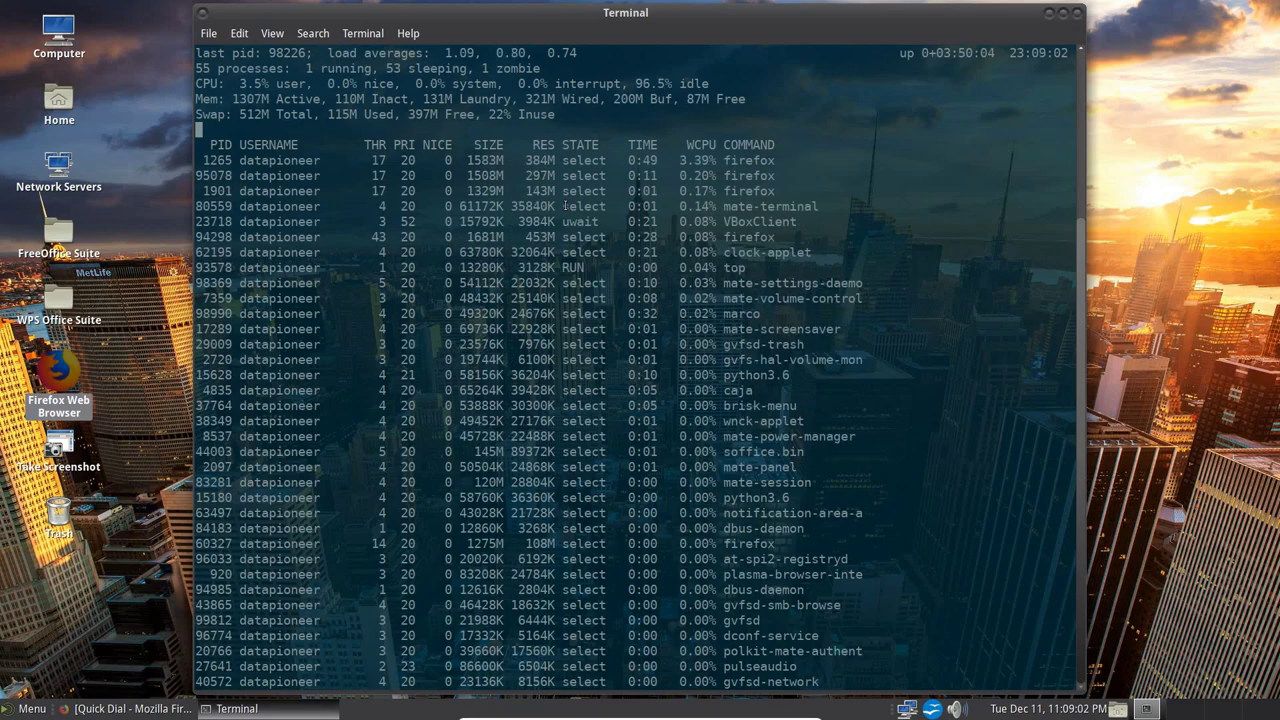
key(q)
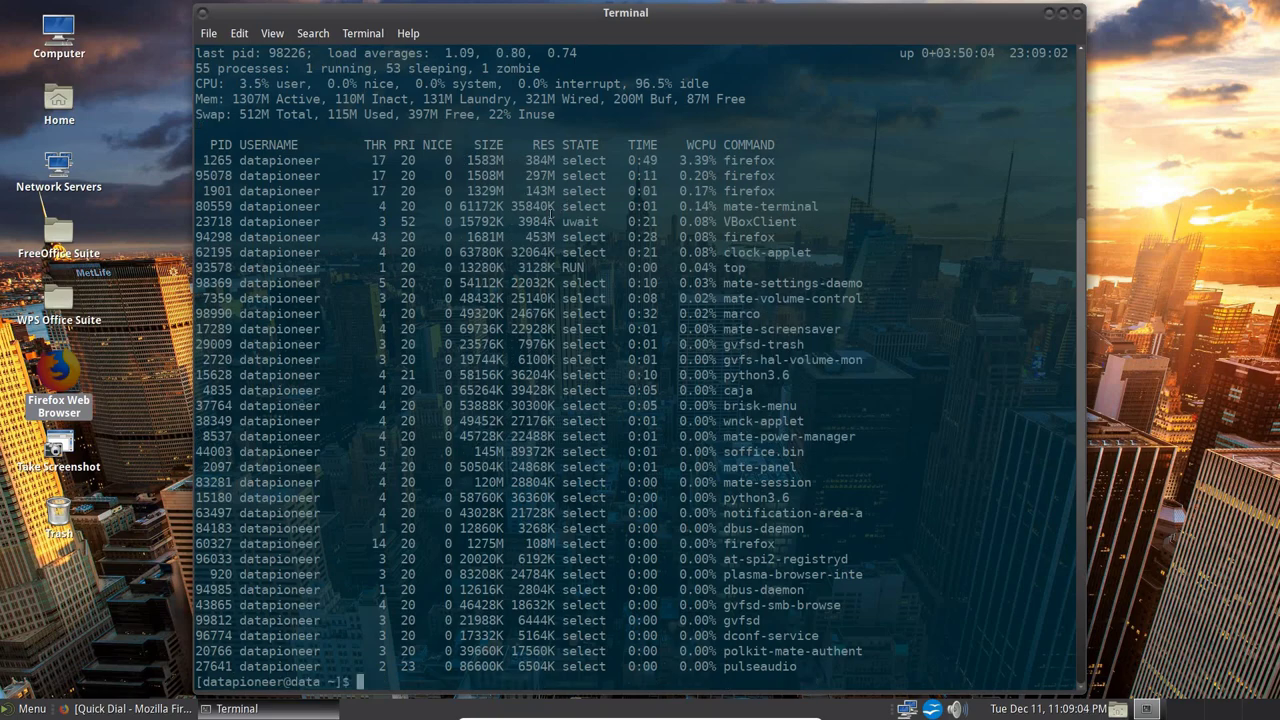
Step: Clear the terminal screen and exit the shell to close the terminal
text(clear)
key(Return)
text(exit)
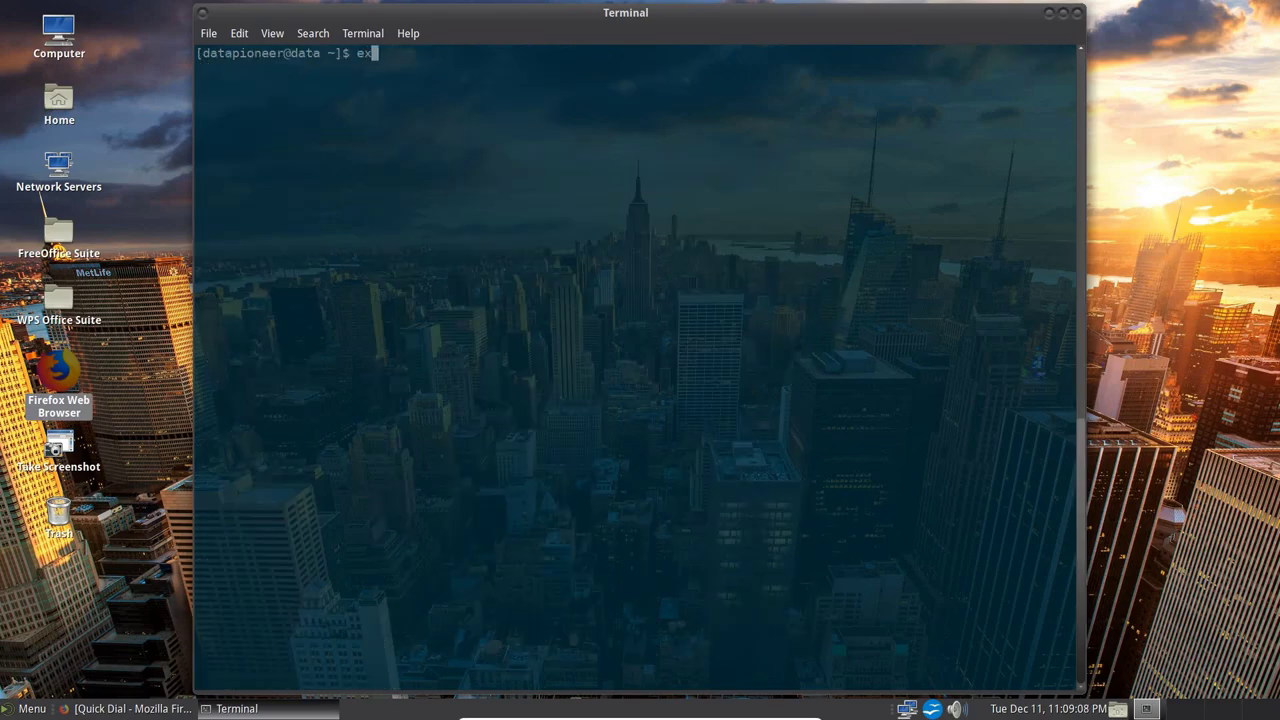
key(Return)
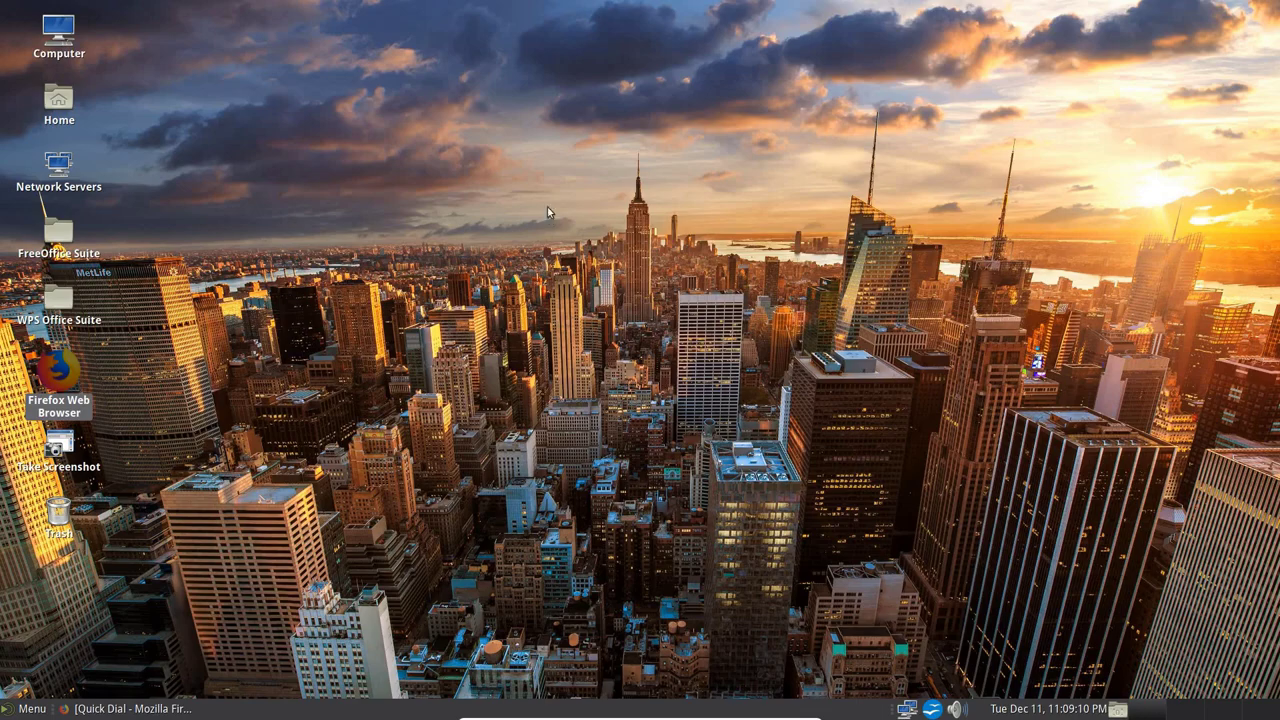
Step: Launch OctoPkg from System Tools and authenticate with the administrator password to sync databases
click(41, 712)
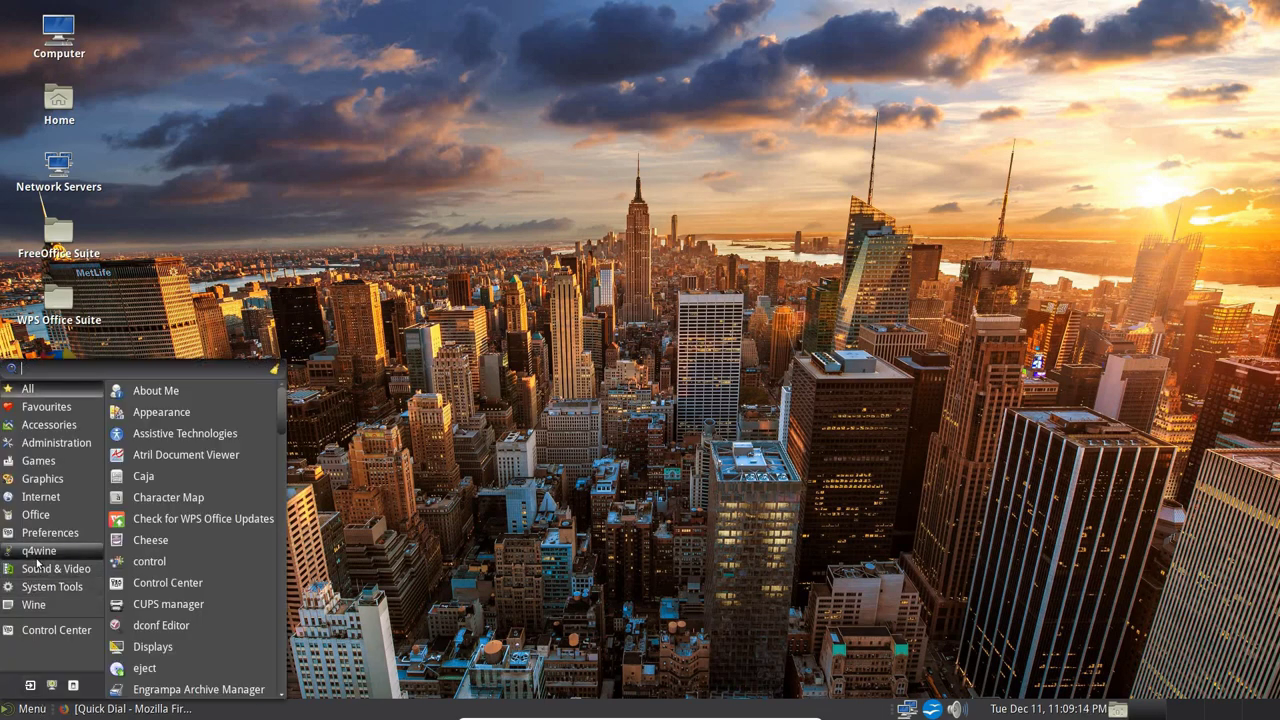
mouse_move(40, 587)
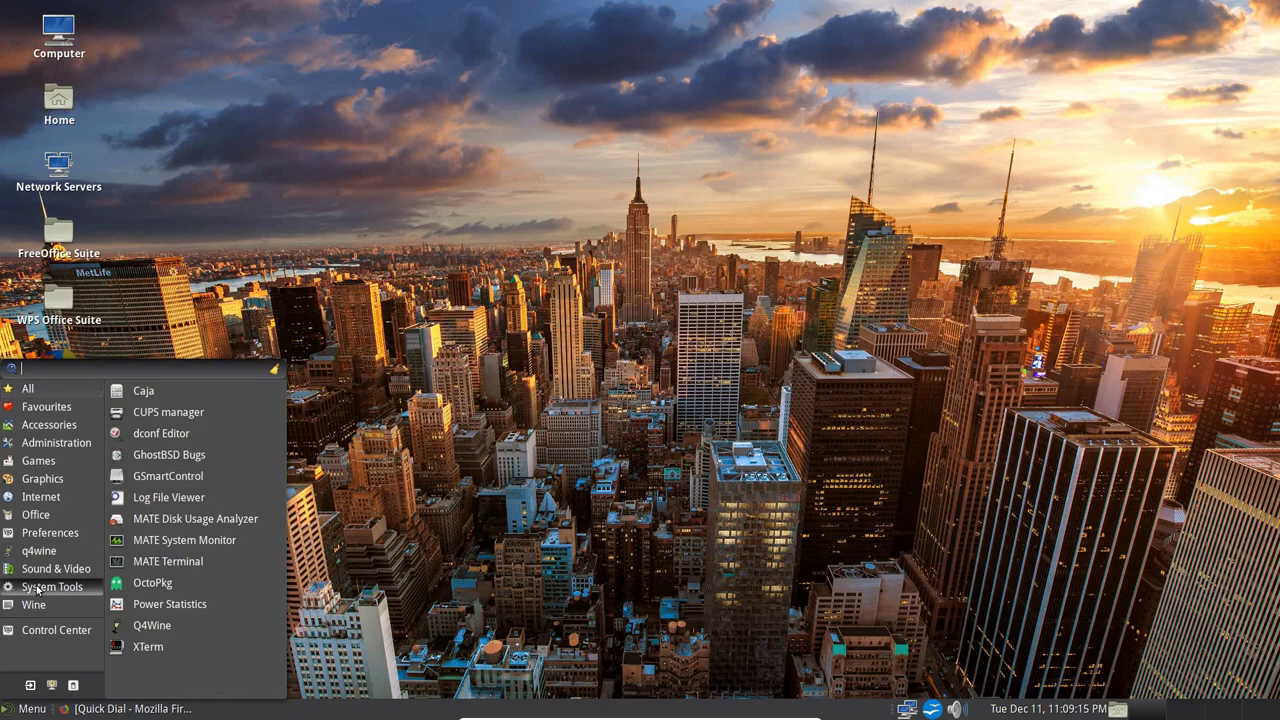
click(155, 582)
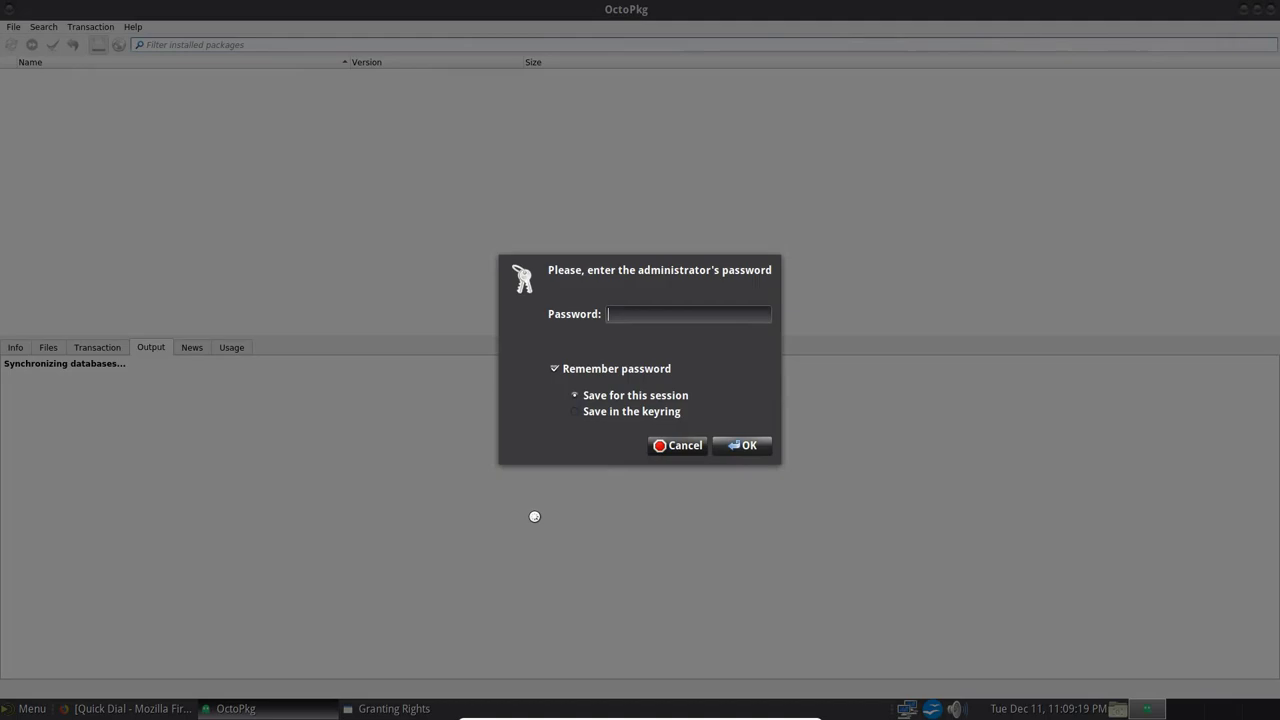
text(**********)
key(Return)
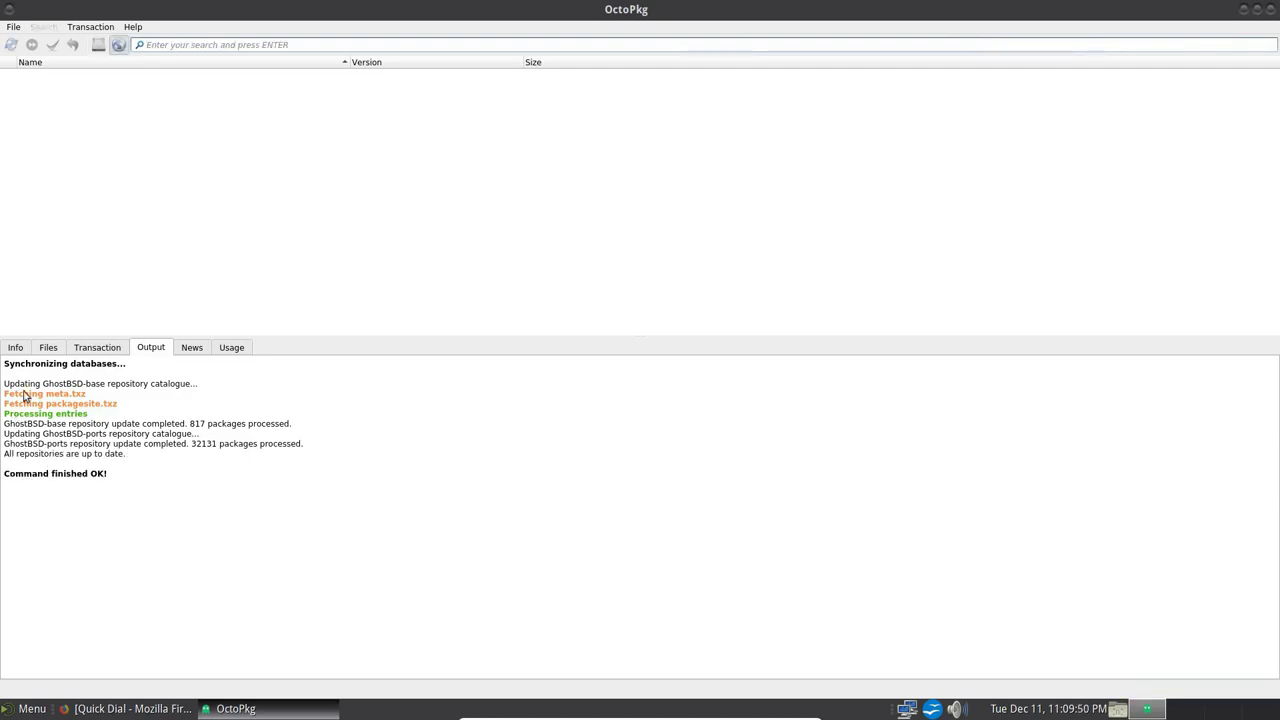
Step: Switch to remote repository search and look up gftp, then htop
click(117, 46)
text(gftp)
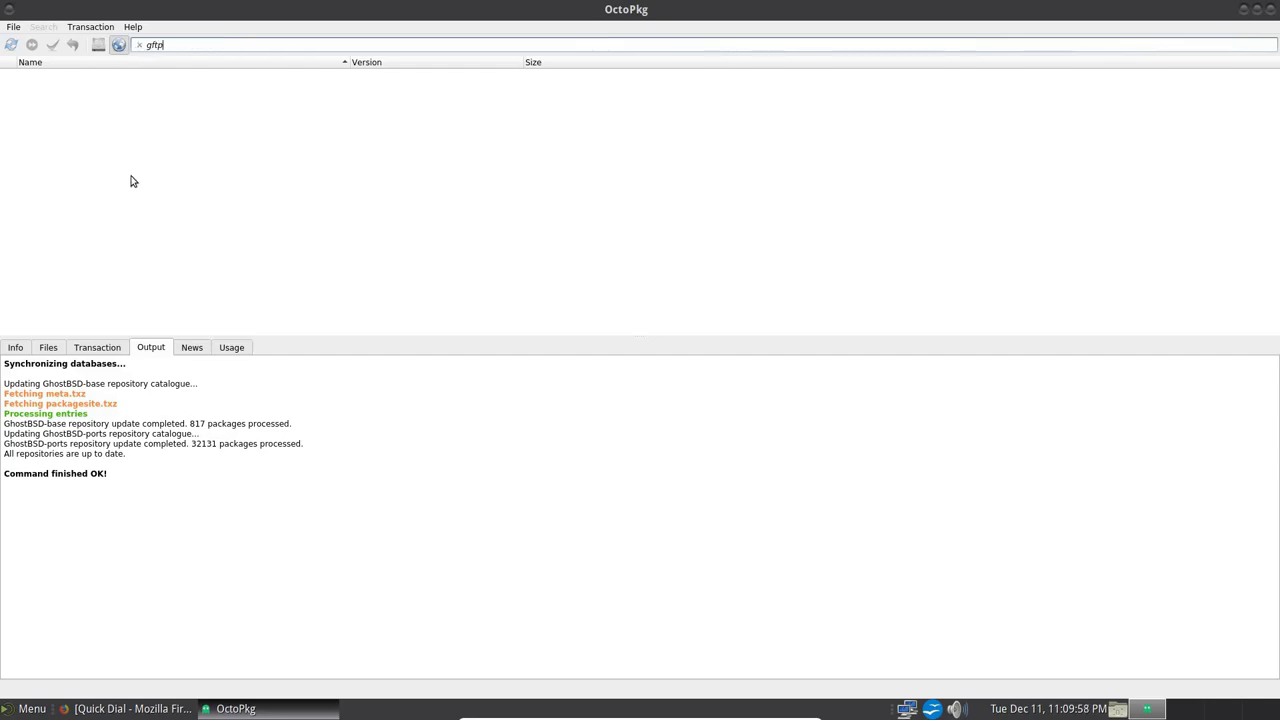
key(Return)
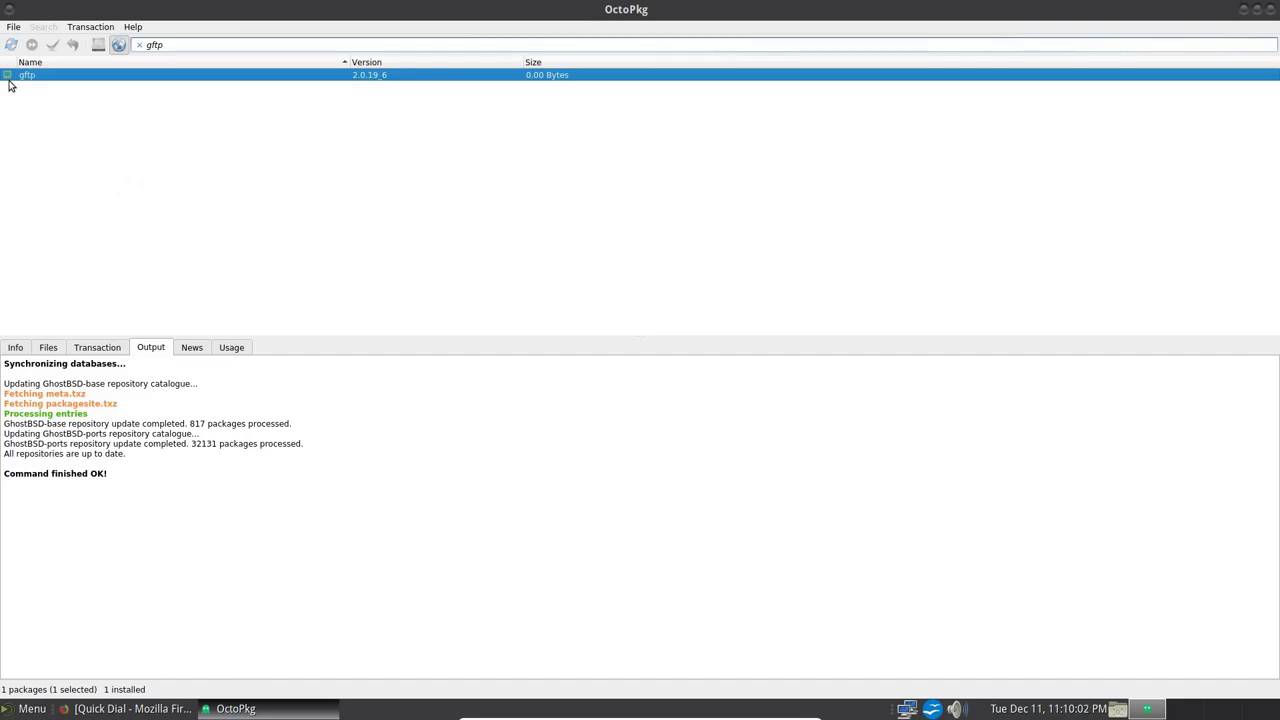
double_click(129, 44)
key(BackSpace)
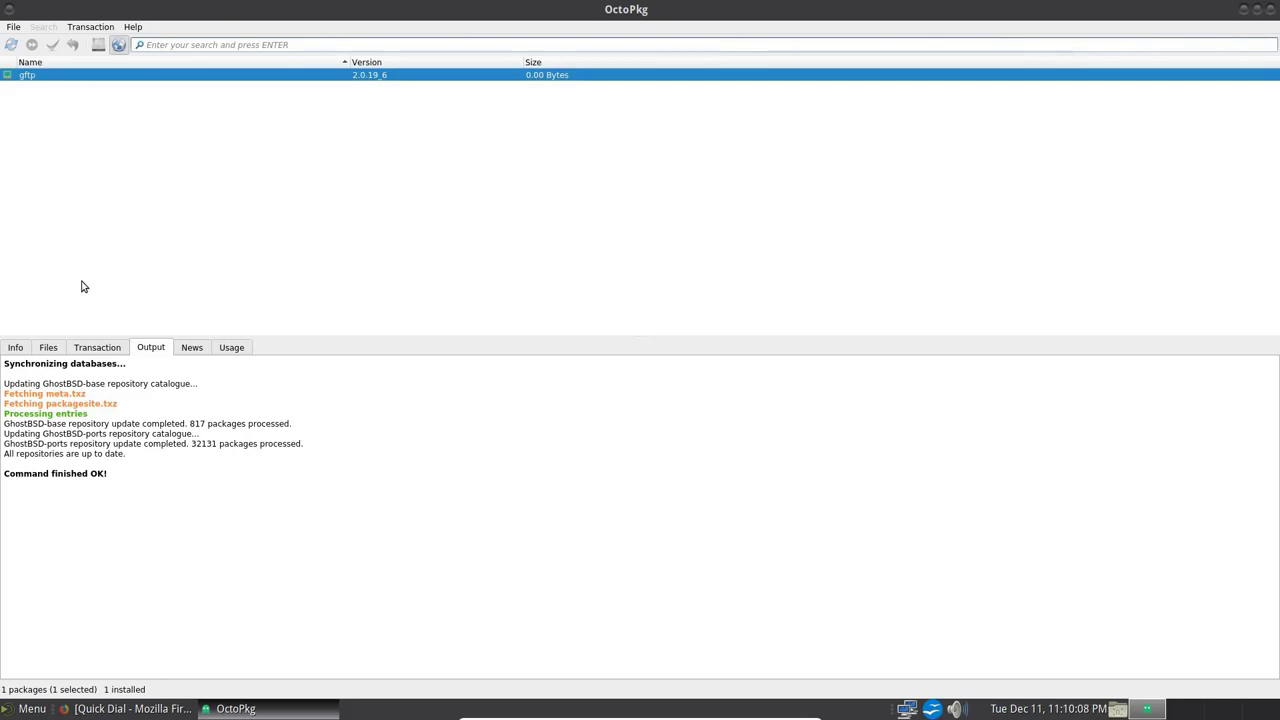
text(htop)
key(Return)
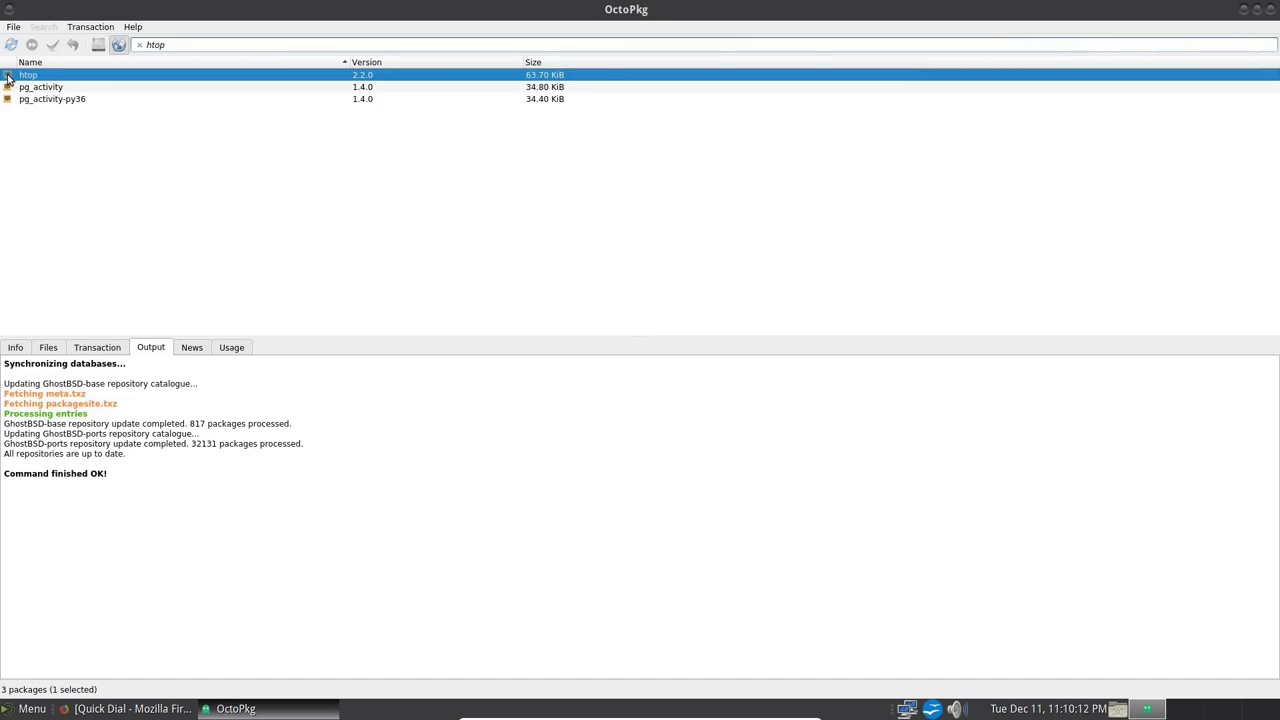
Step: Mark htop for installation and commit, confirming install of htop and lsof
right_click(109, 80)
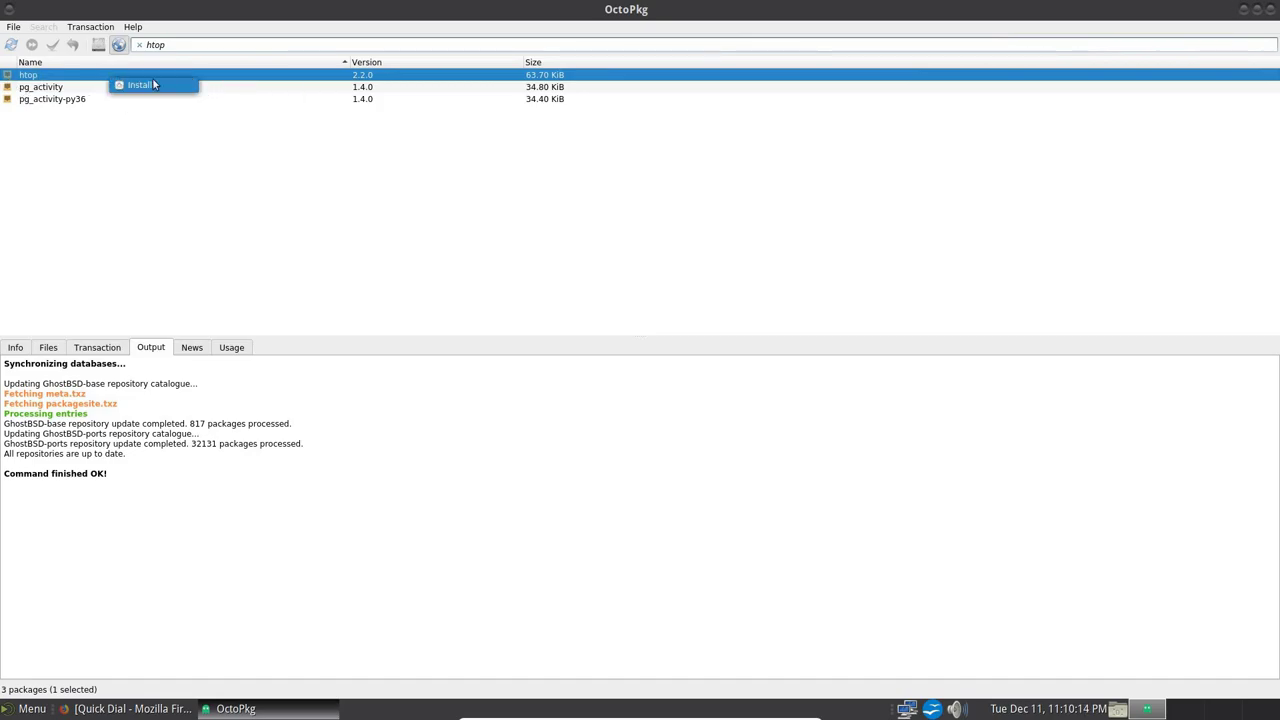
click(155, 84)
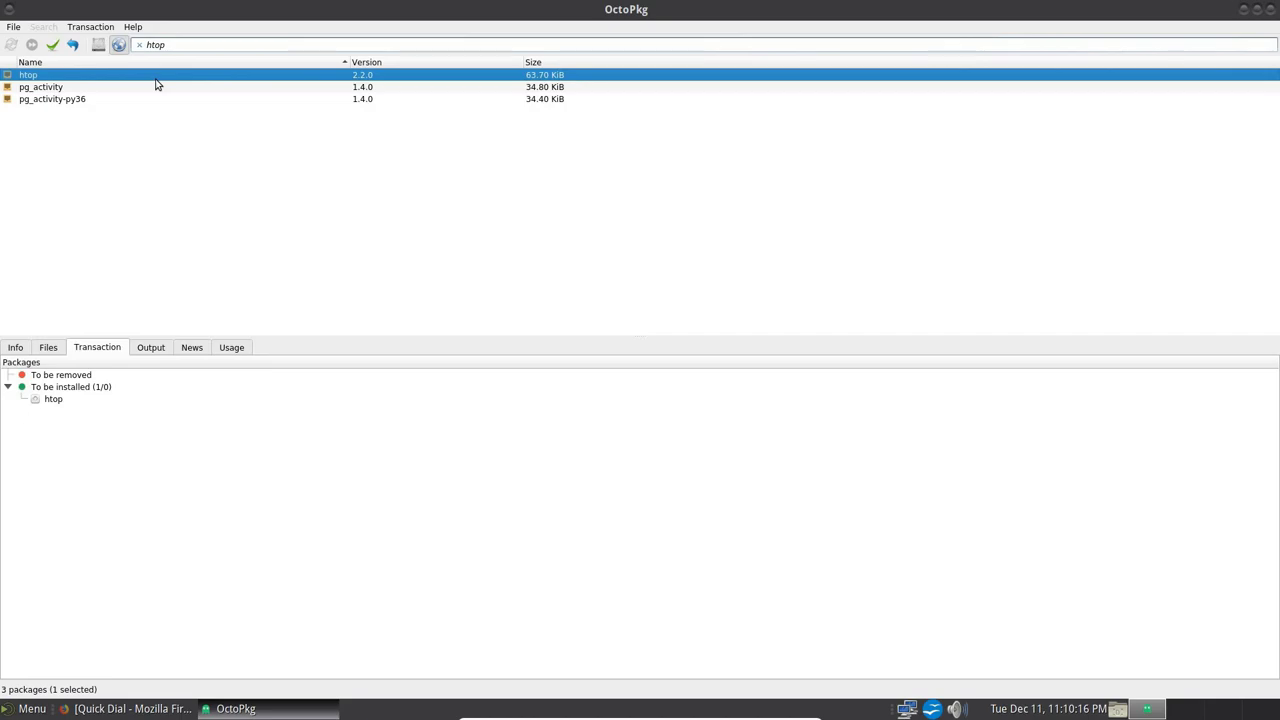
click(53, 46)
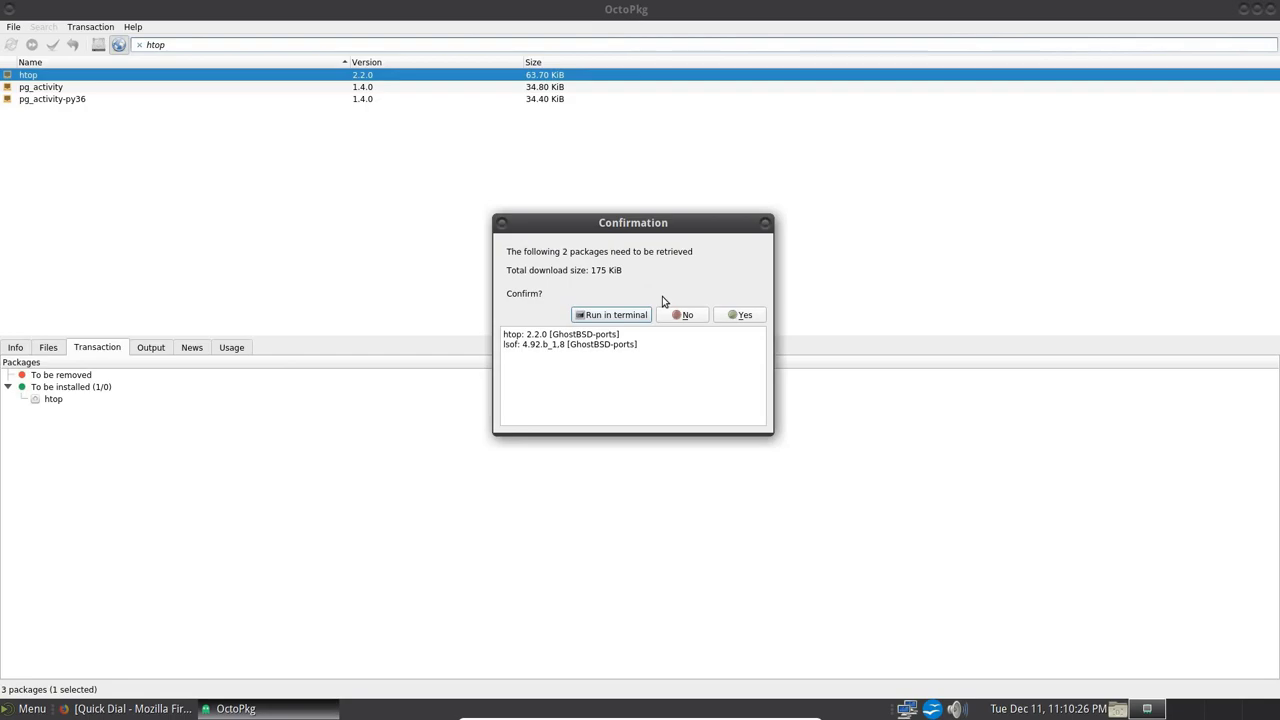
click(738, 316)
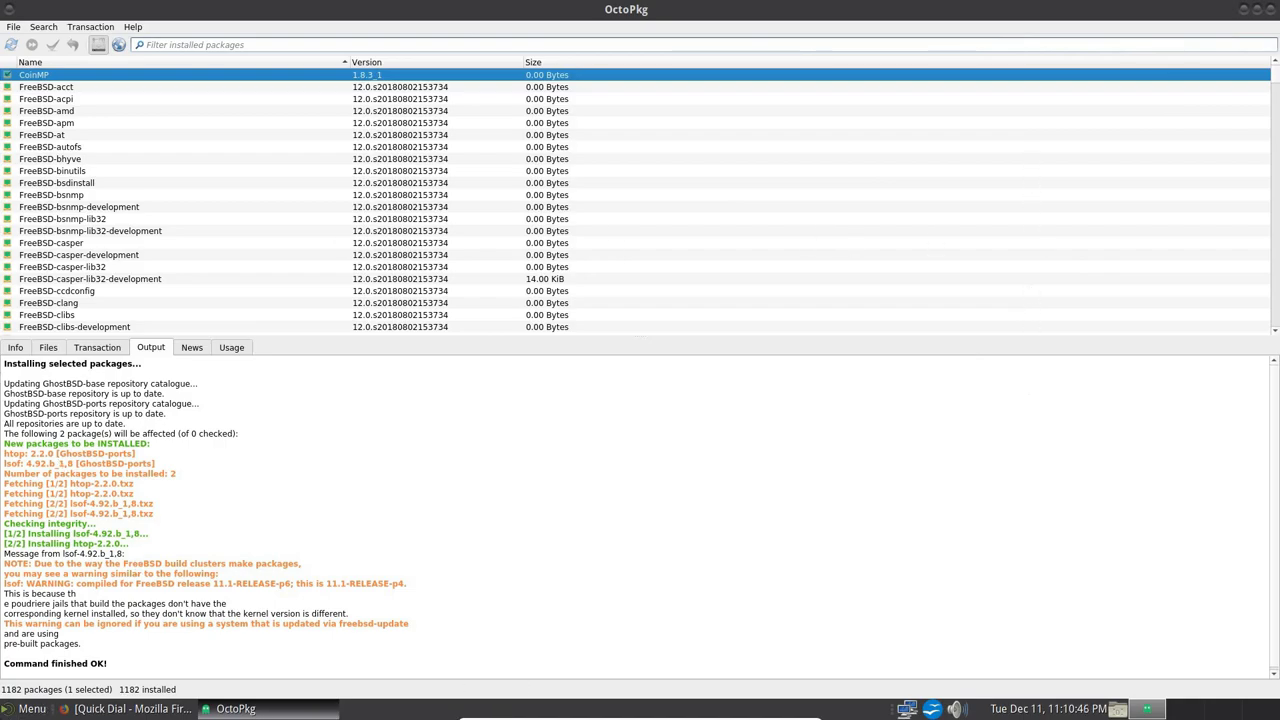
click(45, 710)
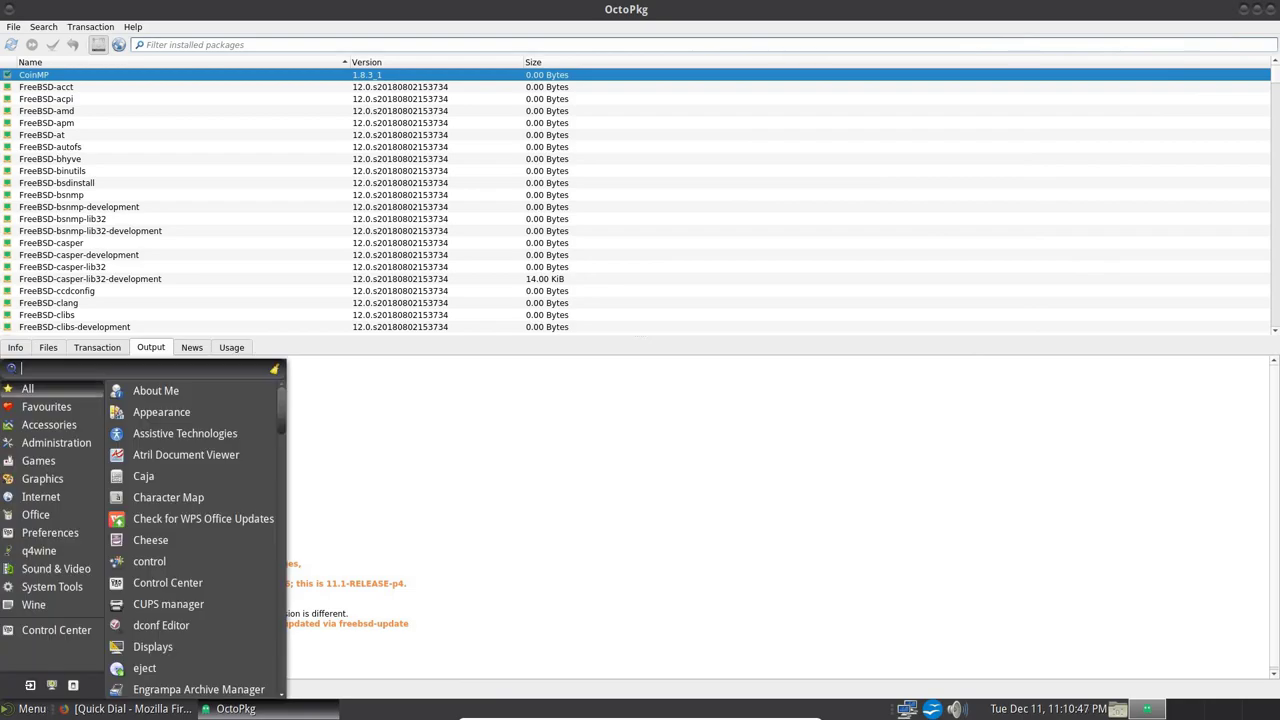
Step: Open MATE Terminal, run htop, then close the terminal confirming Close Terminal
click(65, 595)
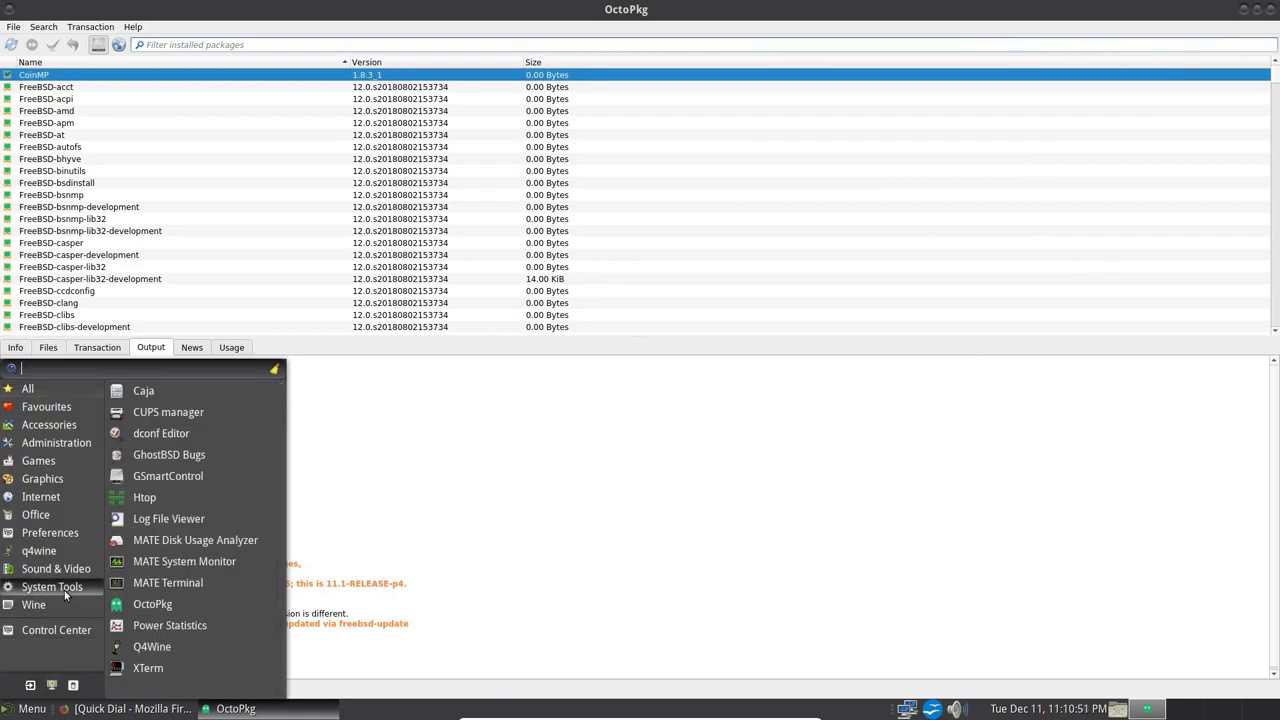
click(160, 586)
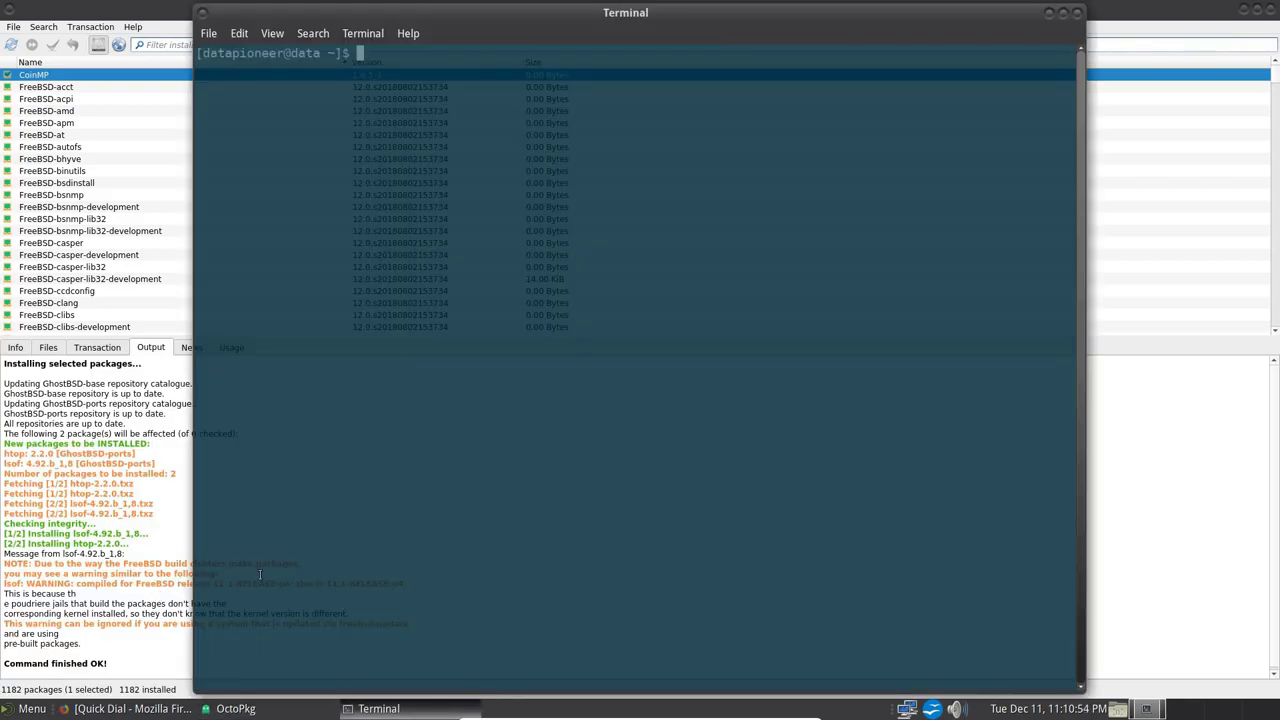
text(htop)
key(Return)
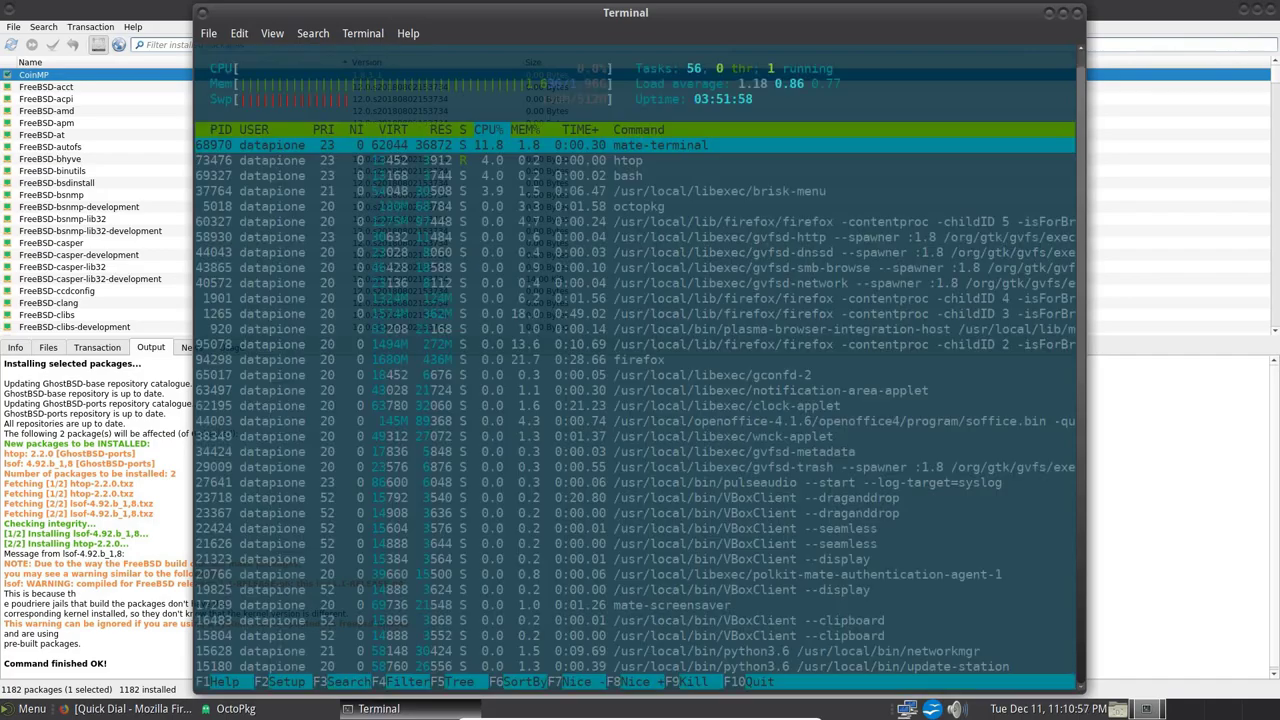
click(1078, 13)
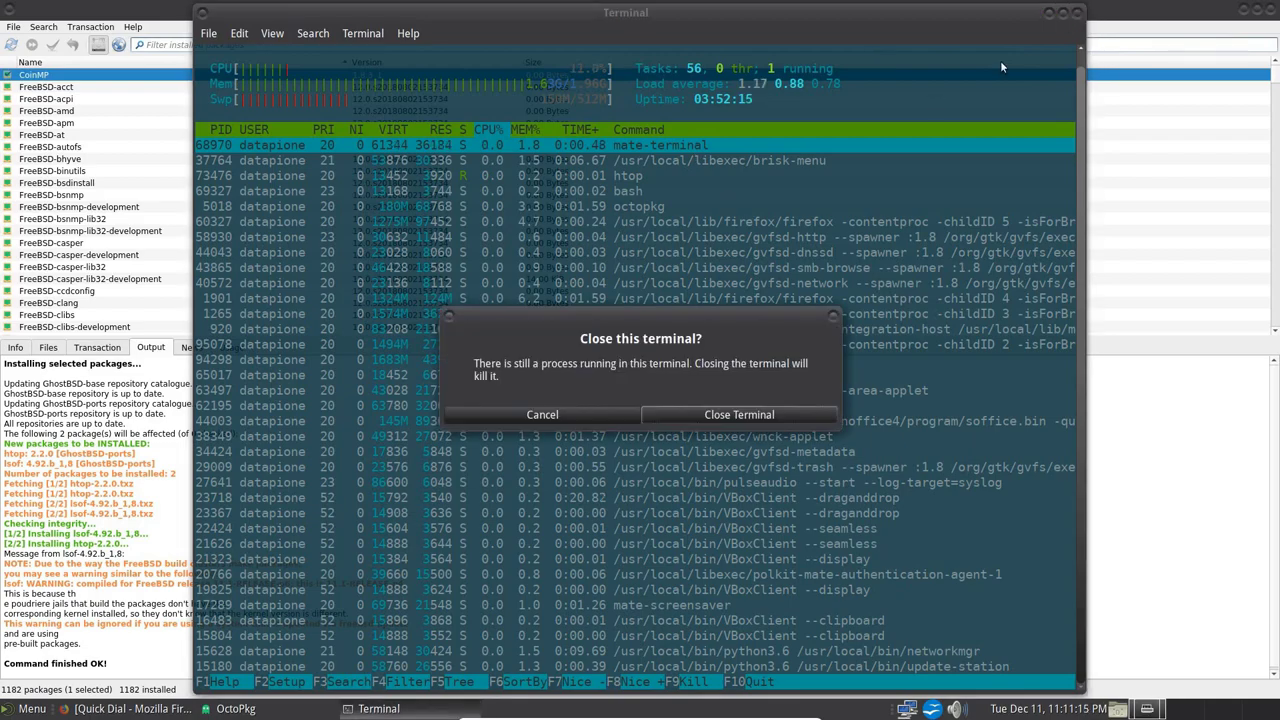
click(729, 420)
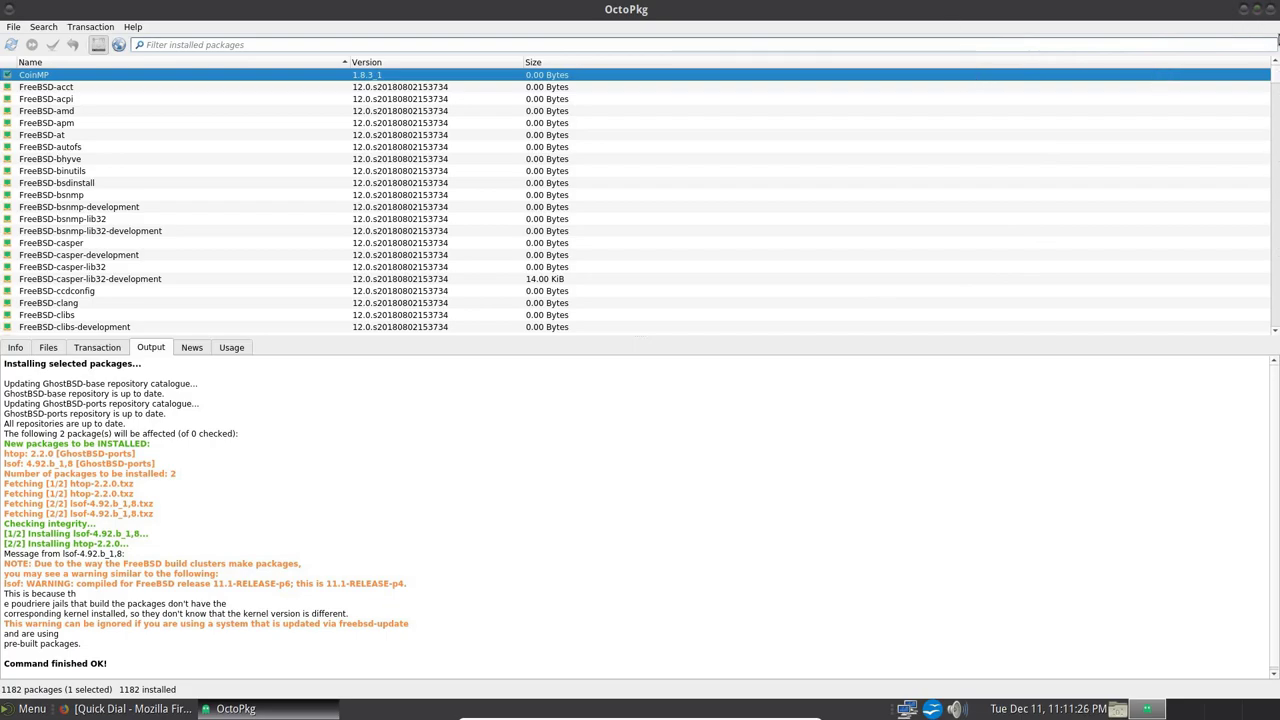
Step: Close OctoPkg, browse System Tools, Sound and Video, Preferences, and view File Management preferences
click(1271, 10)
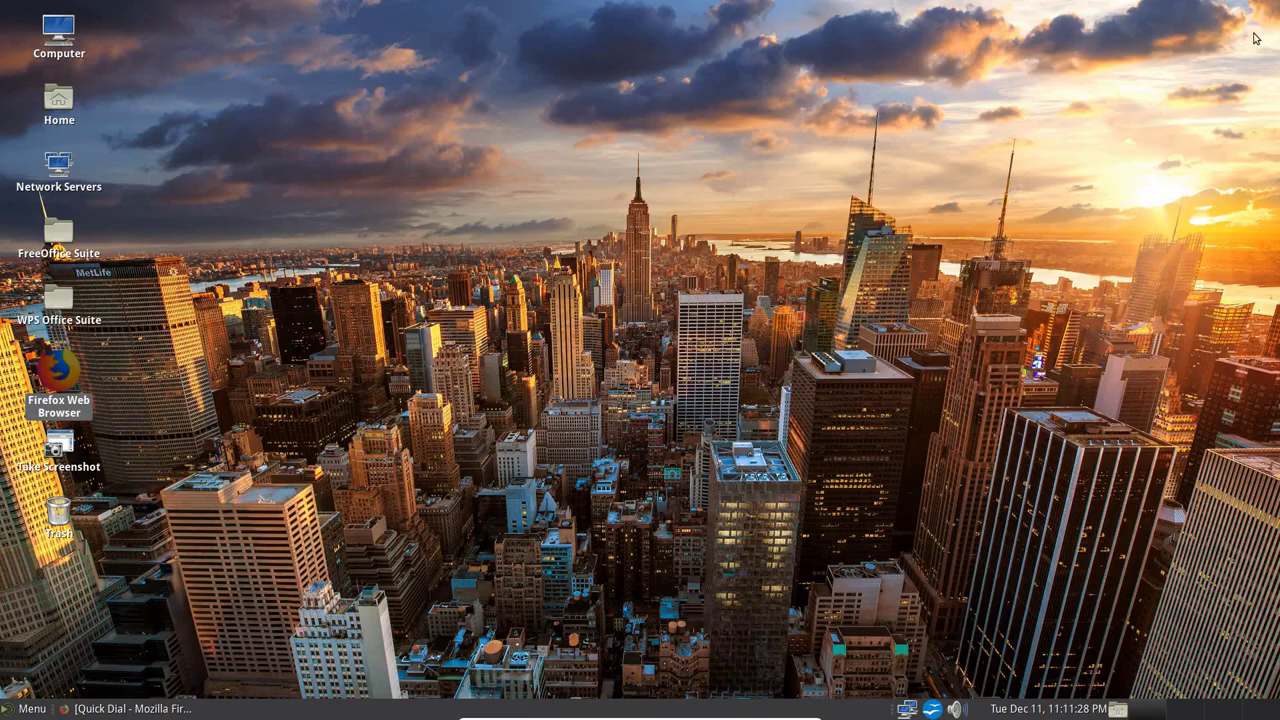
click(21, 706)
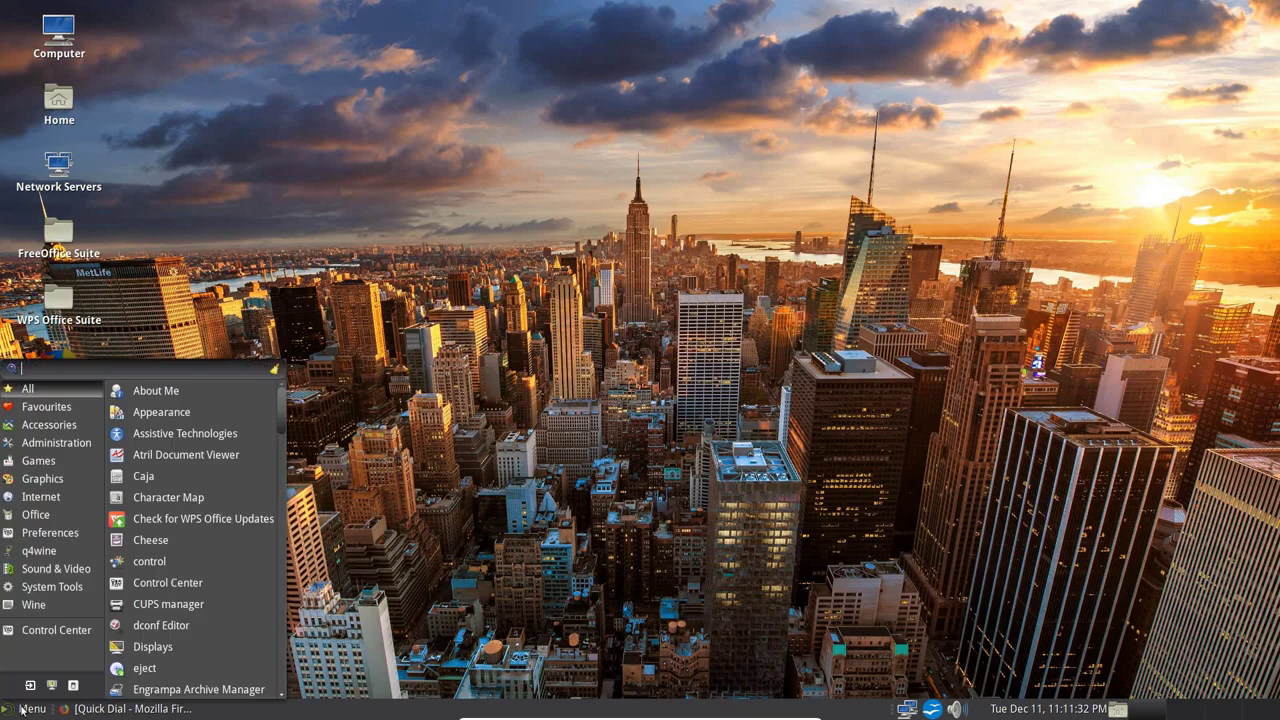
click(40, 587)
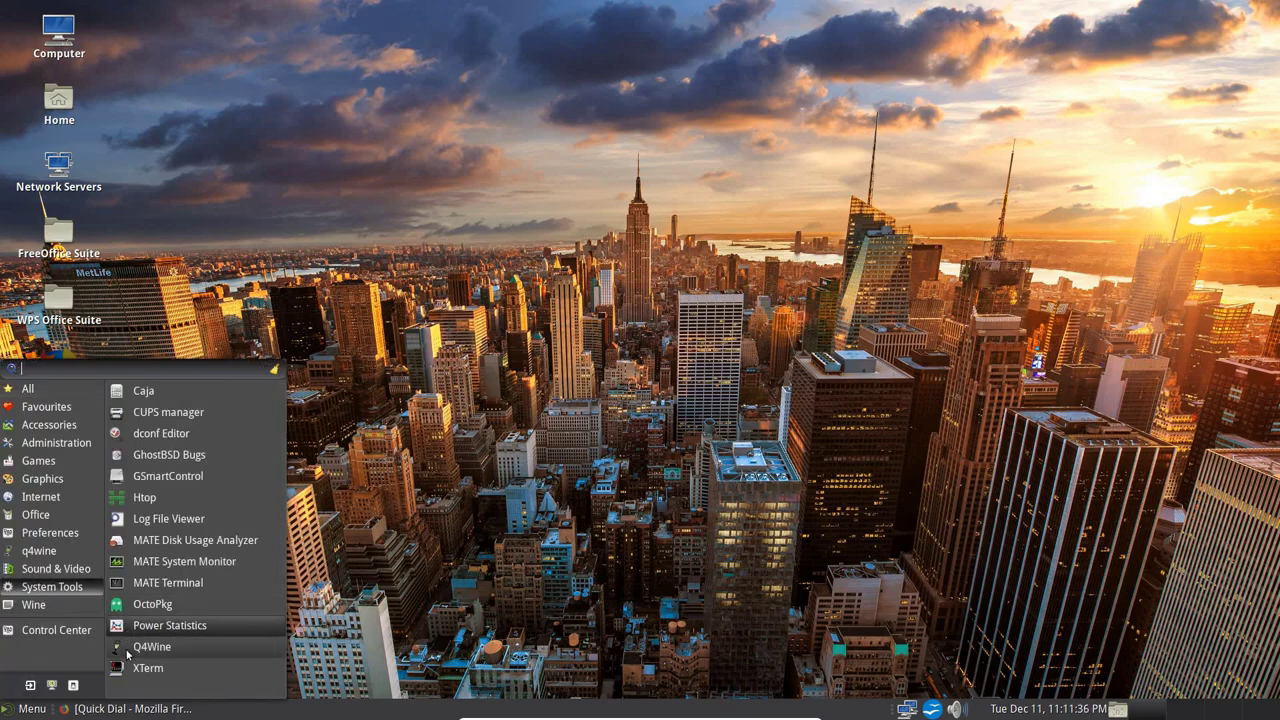
click(33, 573)
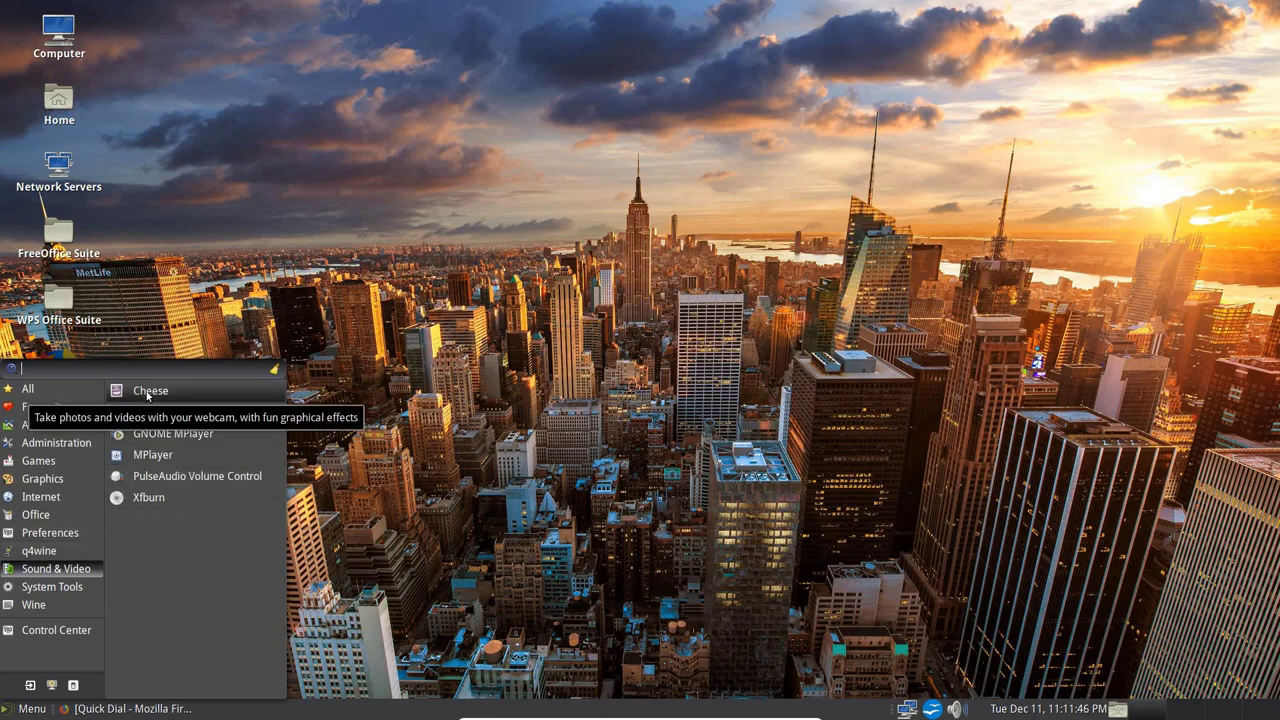
click(37, 538)
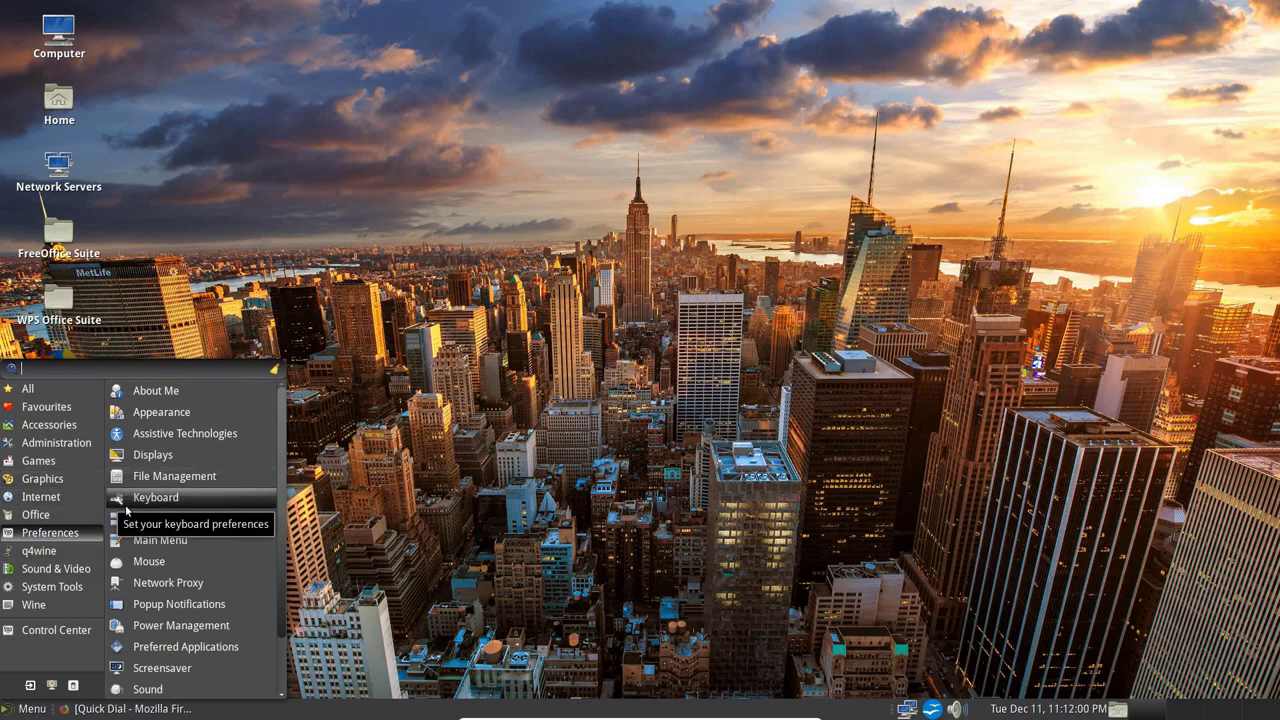
click(145, 477)
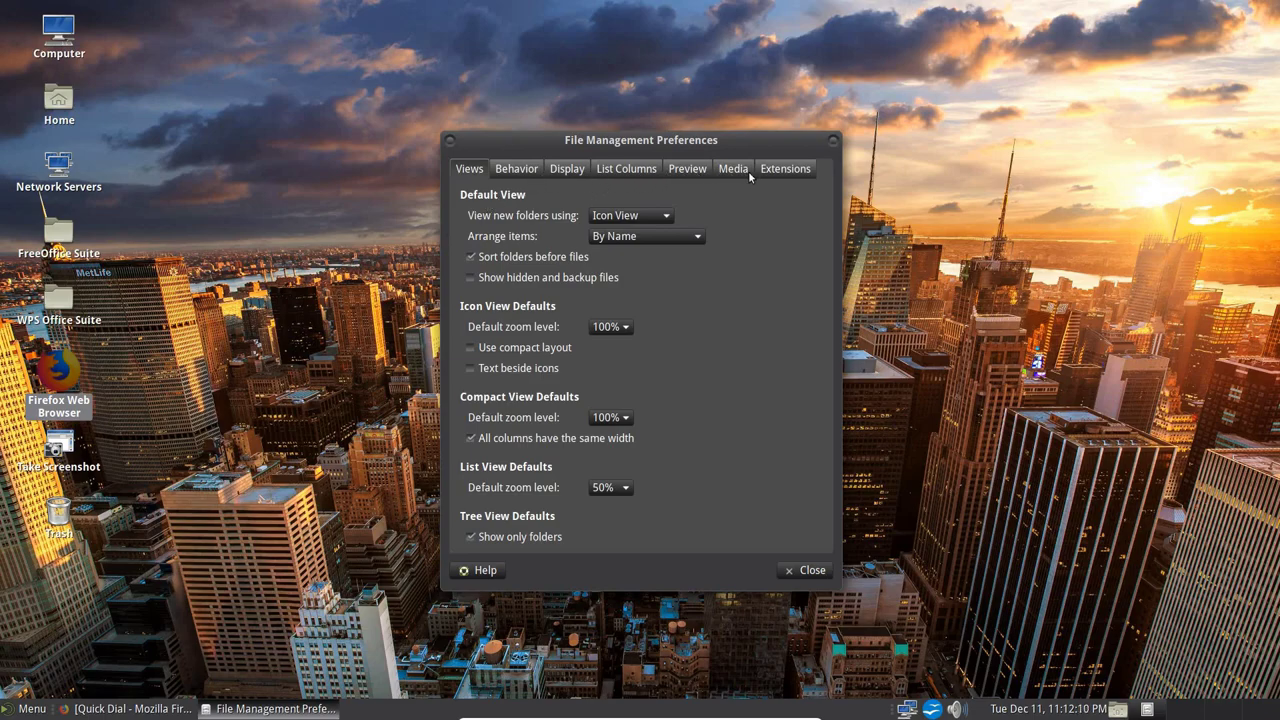
click(810, 570)
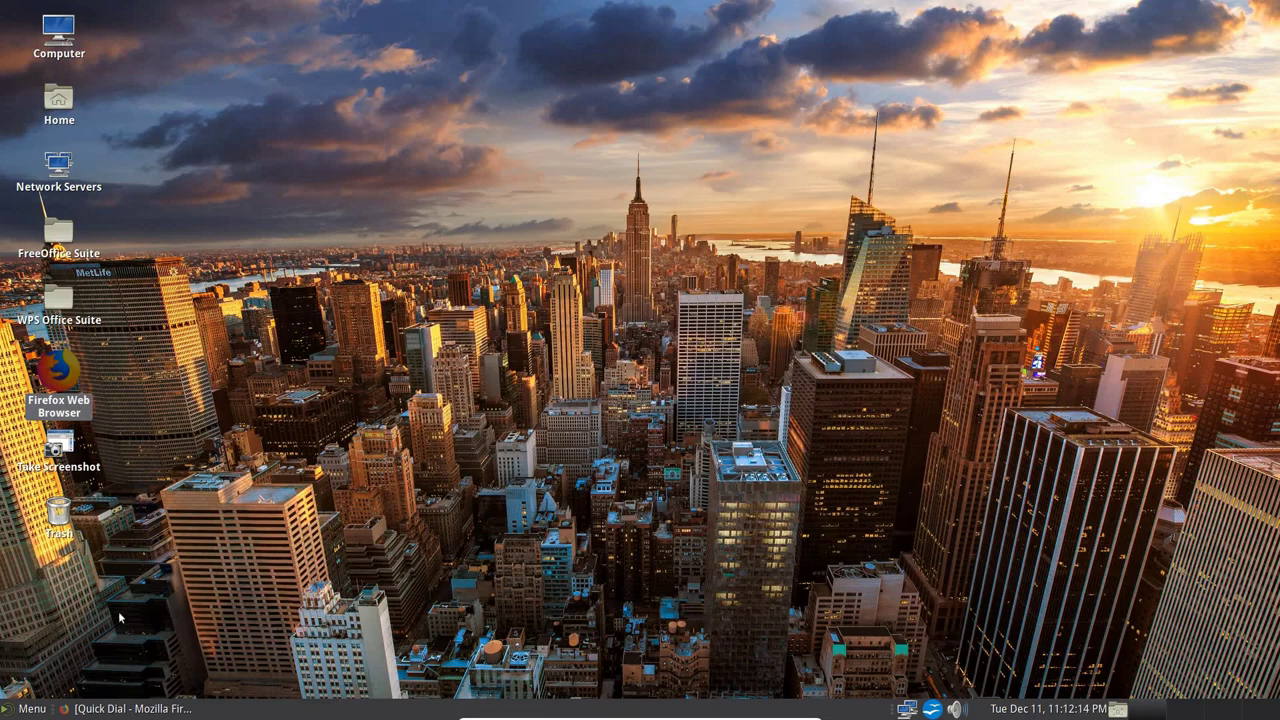
Step: Launch MATE Dictionary from the Office menu category
click(31, 708)
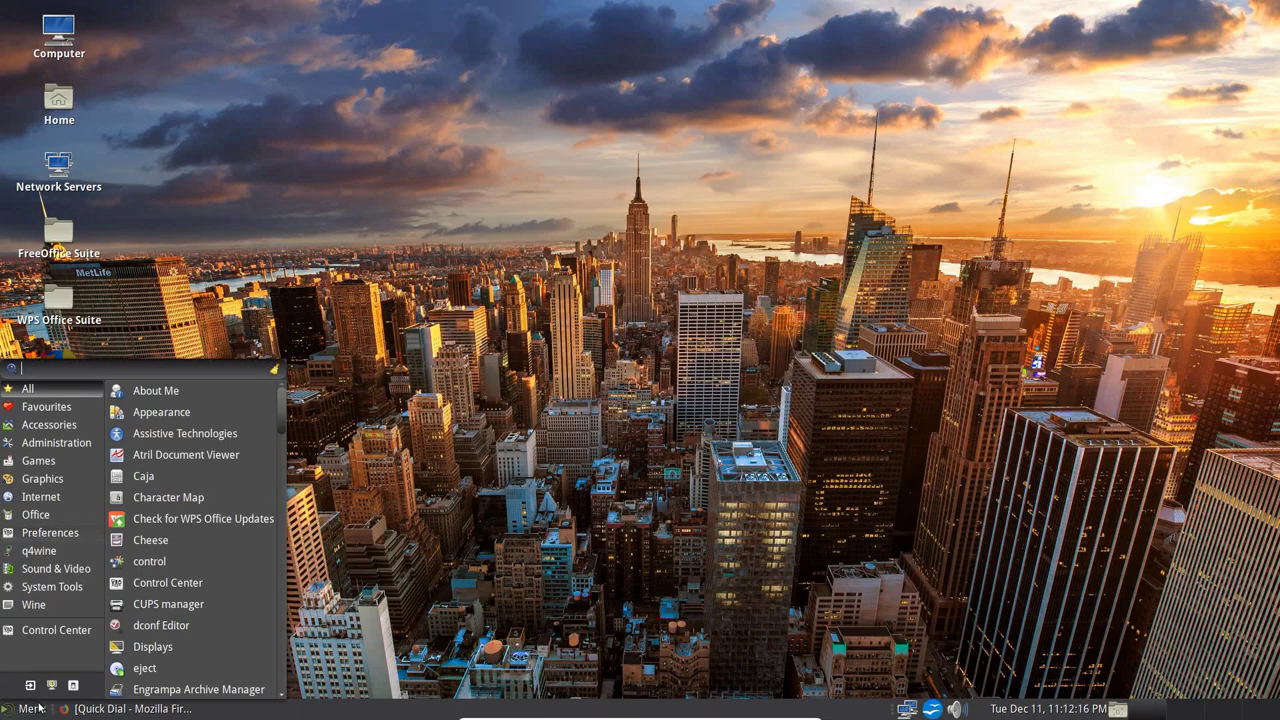
click(50, 532)
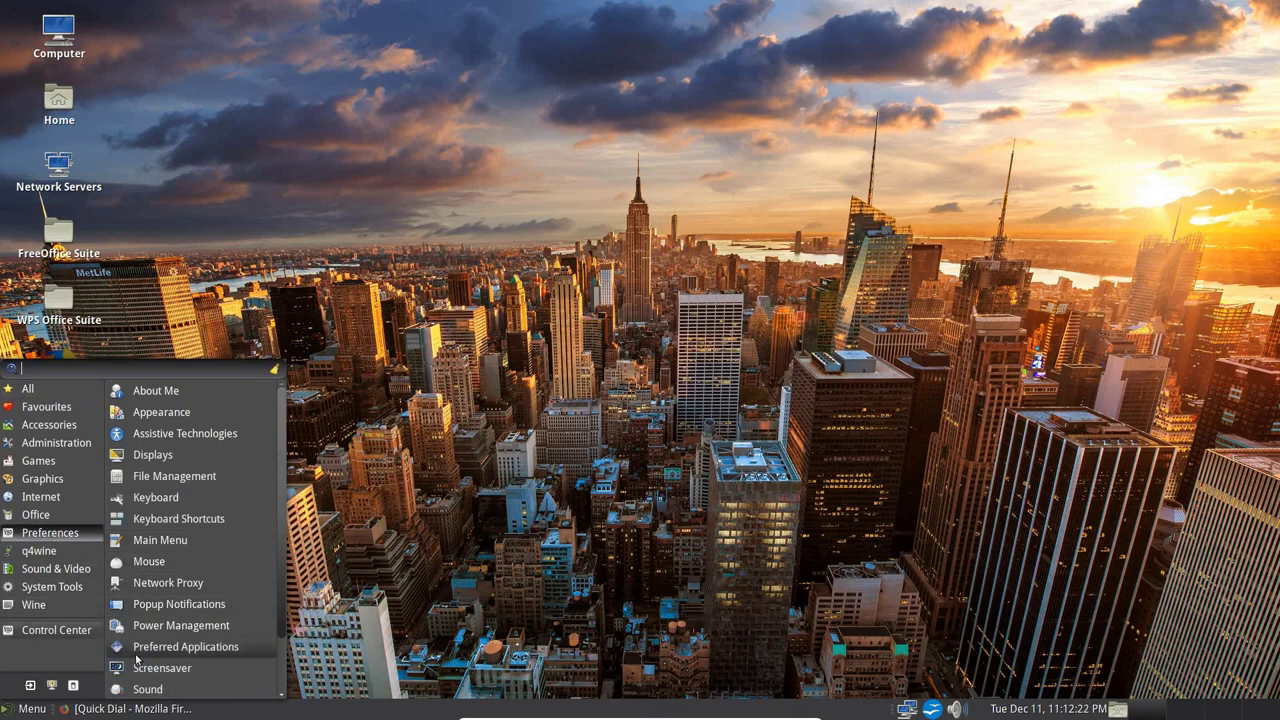
scroll(160, 646, down, 3)
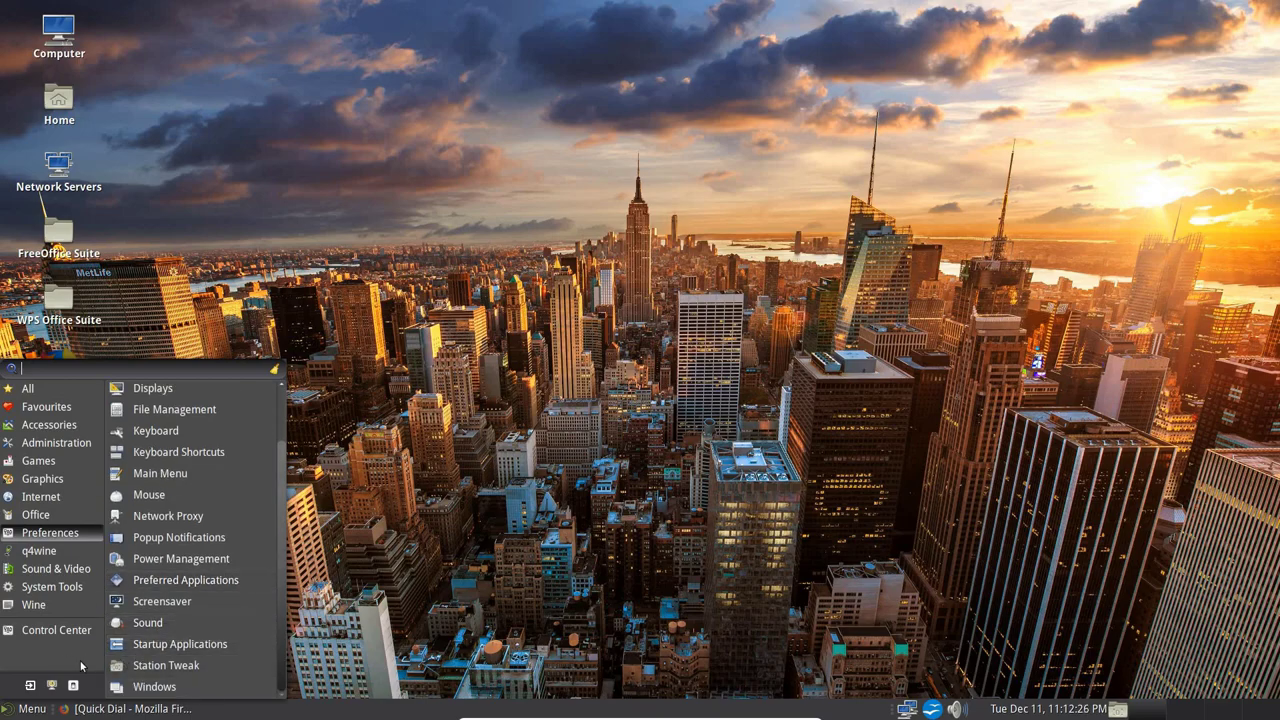
click(26, 516)
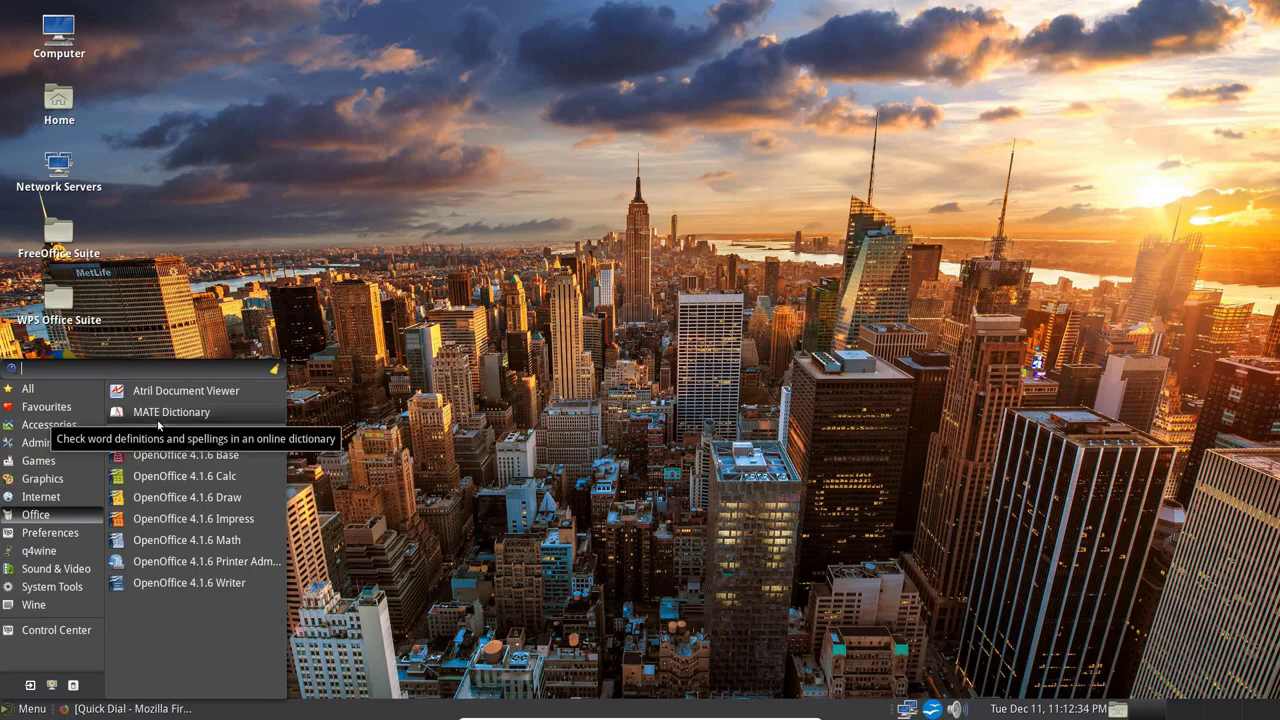
click(161, 412)
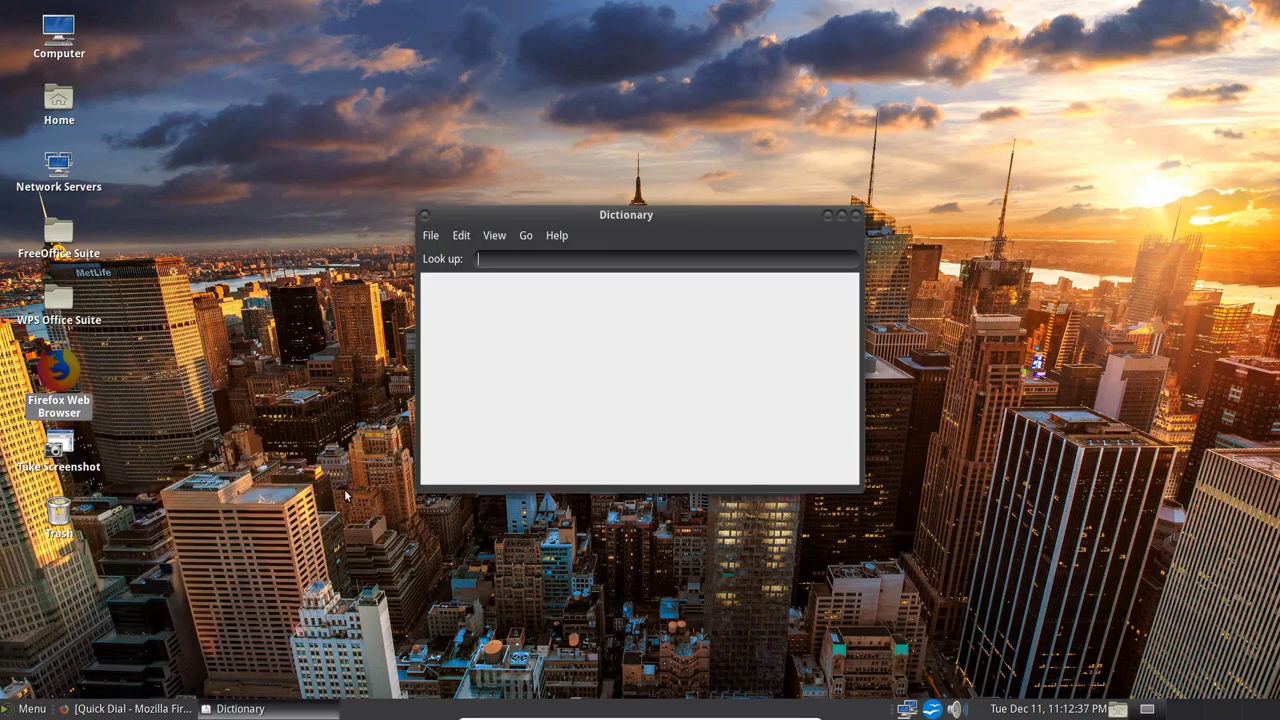
Step: Look up 'atrocious', read through its definitions and synonyms, then close MATE Dictionary
text(atrocious)
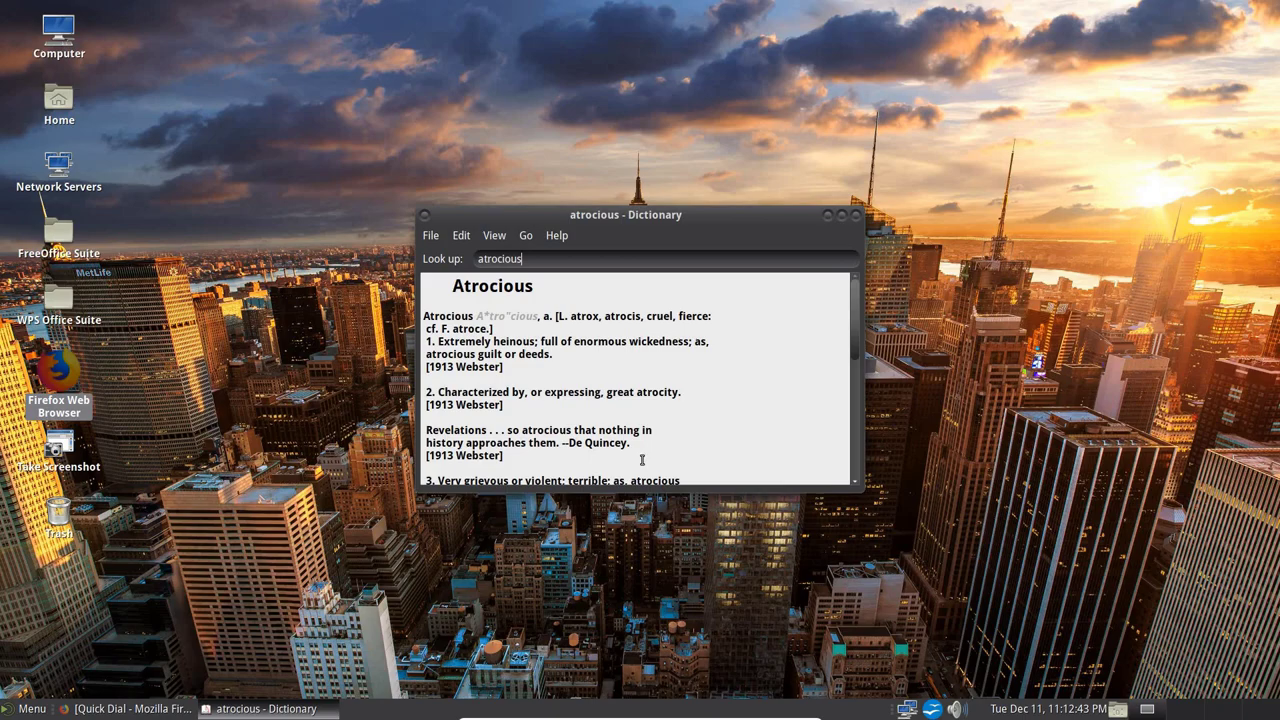
scroll(642, 460, down, 3)
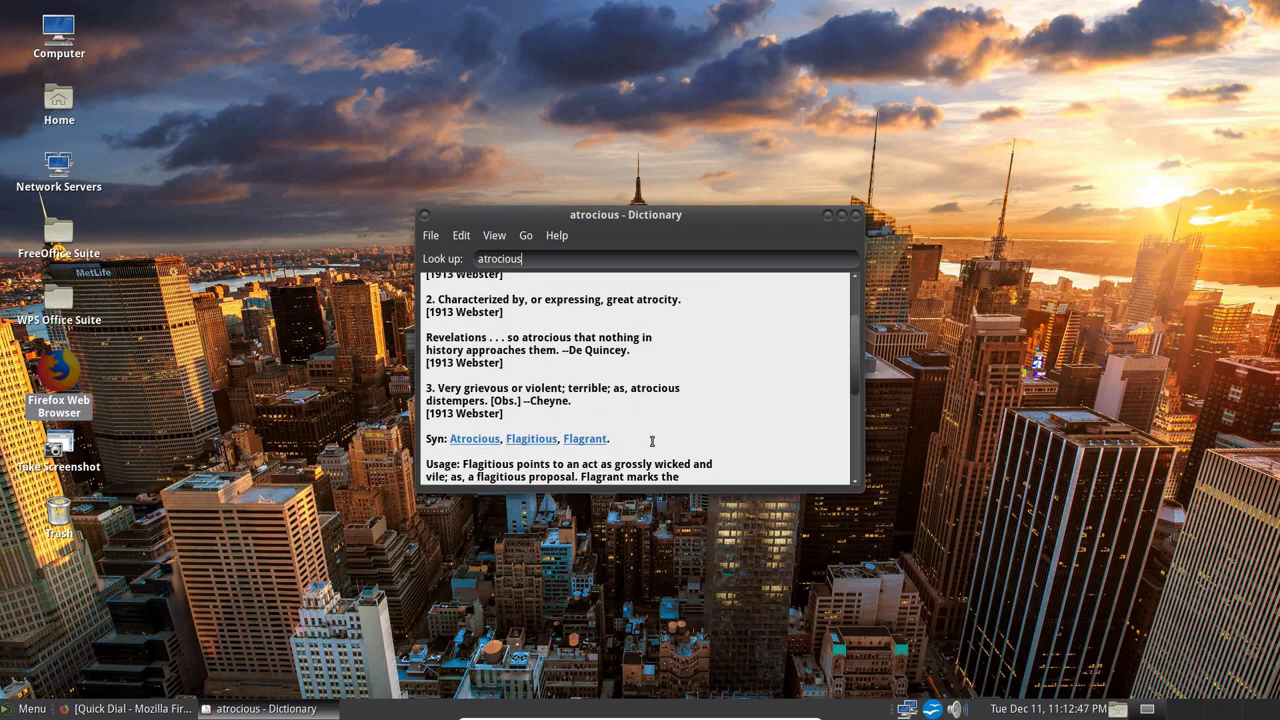
scroll(652, 441, down, 2)
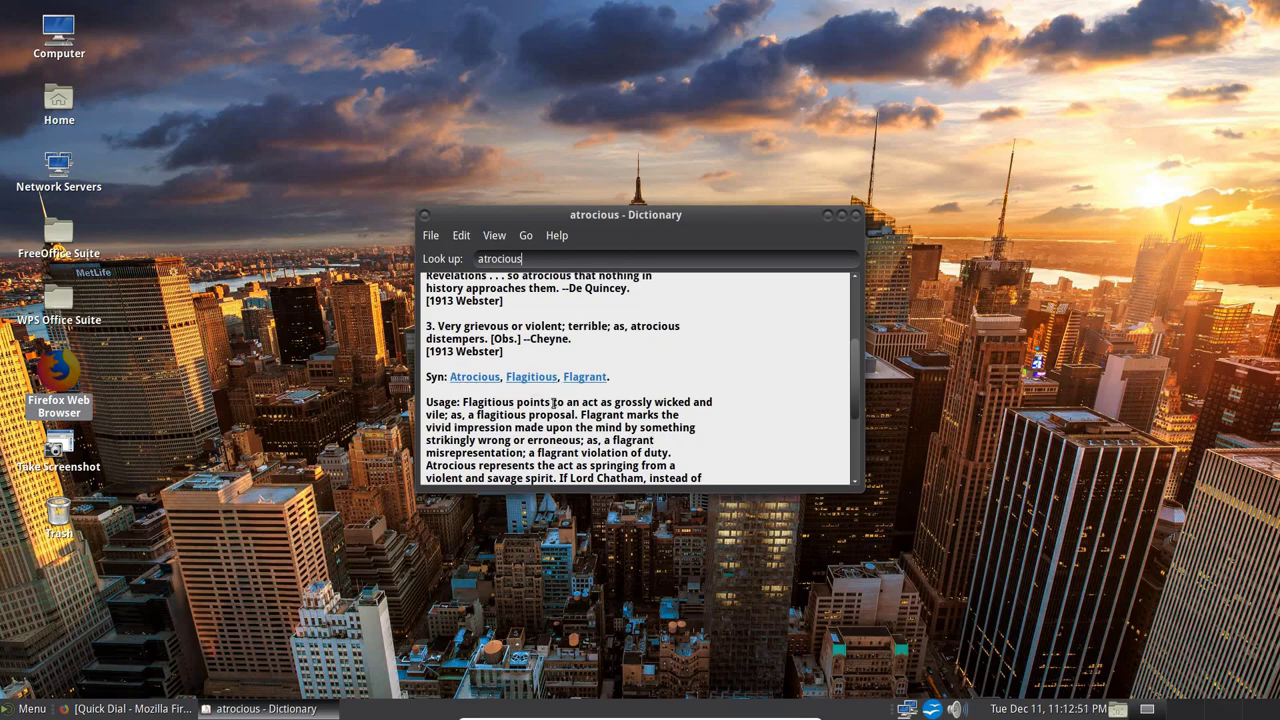
click(857, 216)
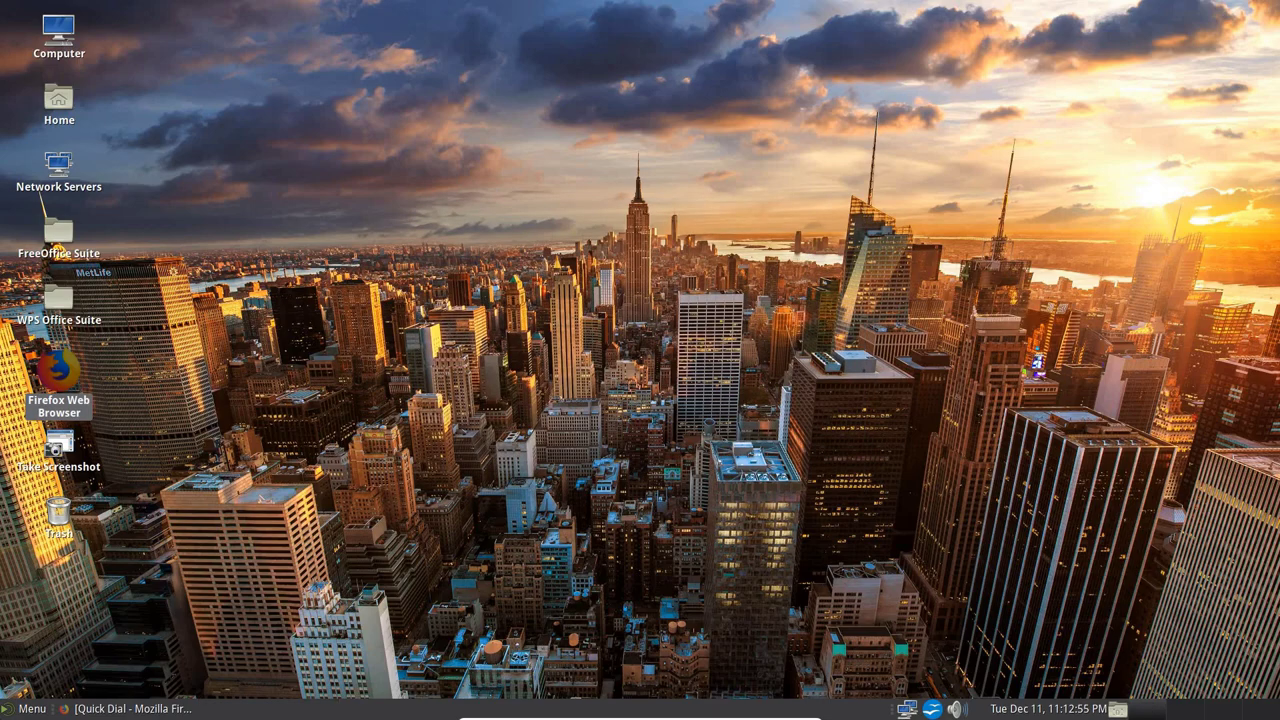
click(27, 711)
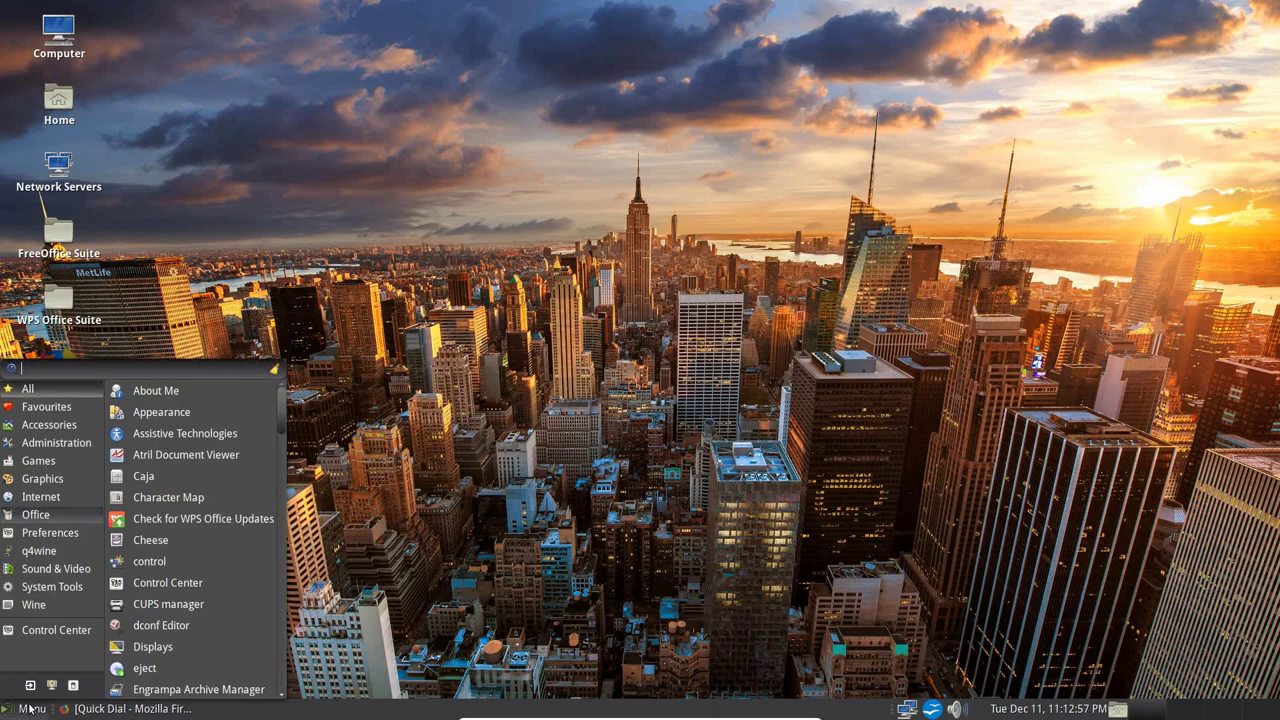
click(38, 517)
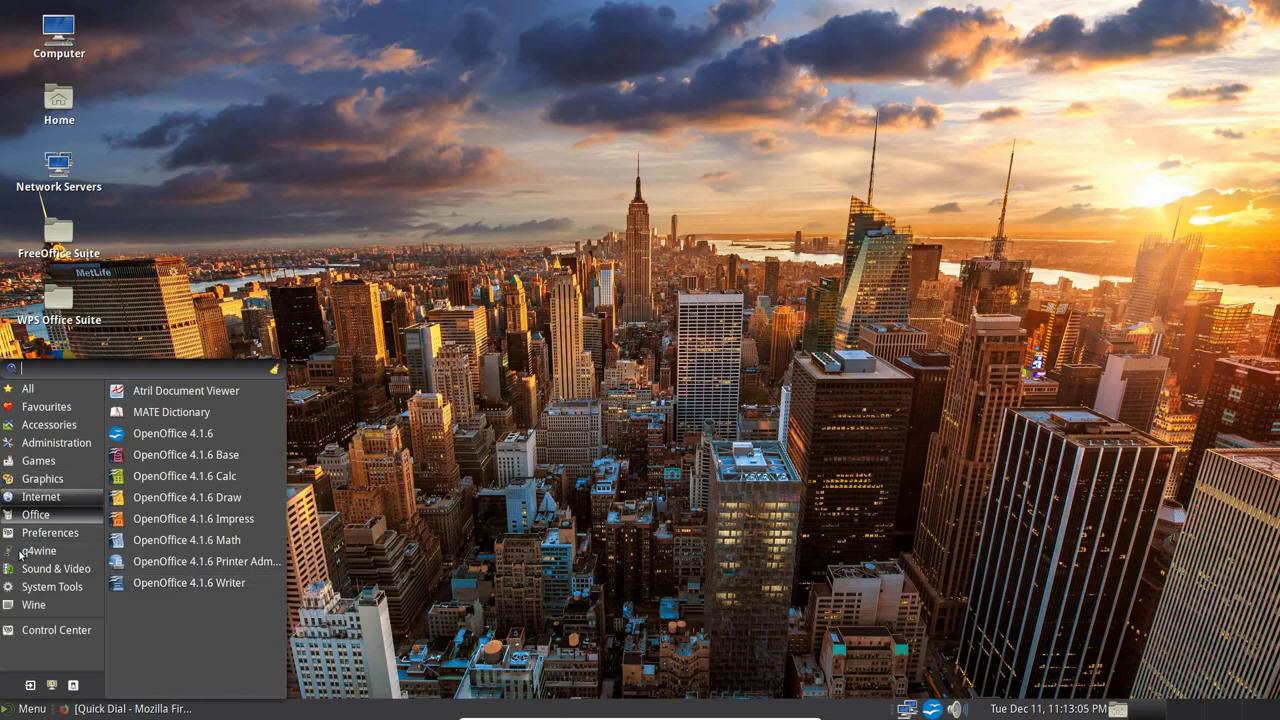
click(32, 606)
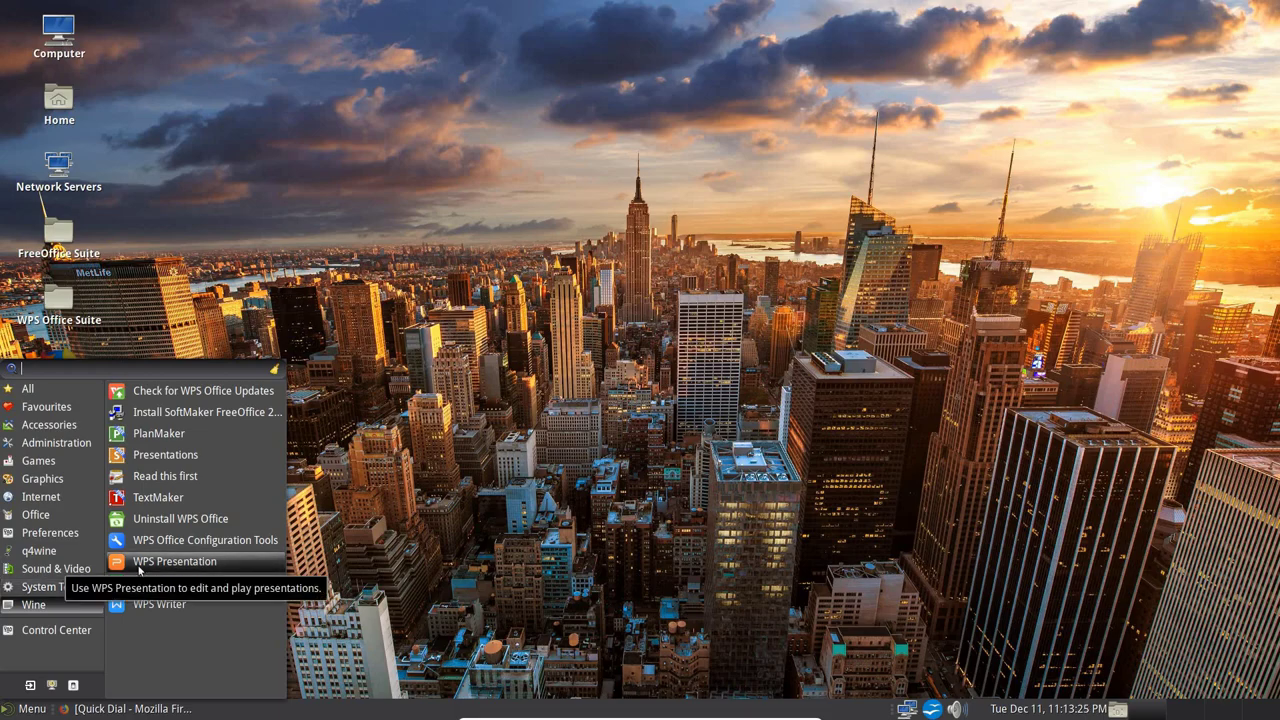
click(155, 500)
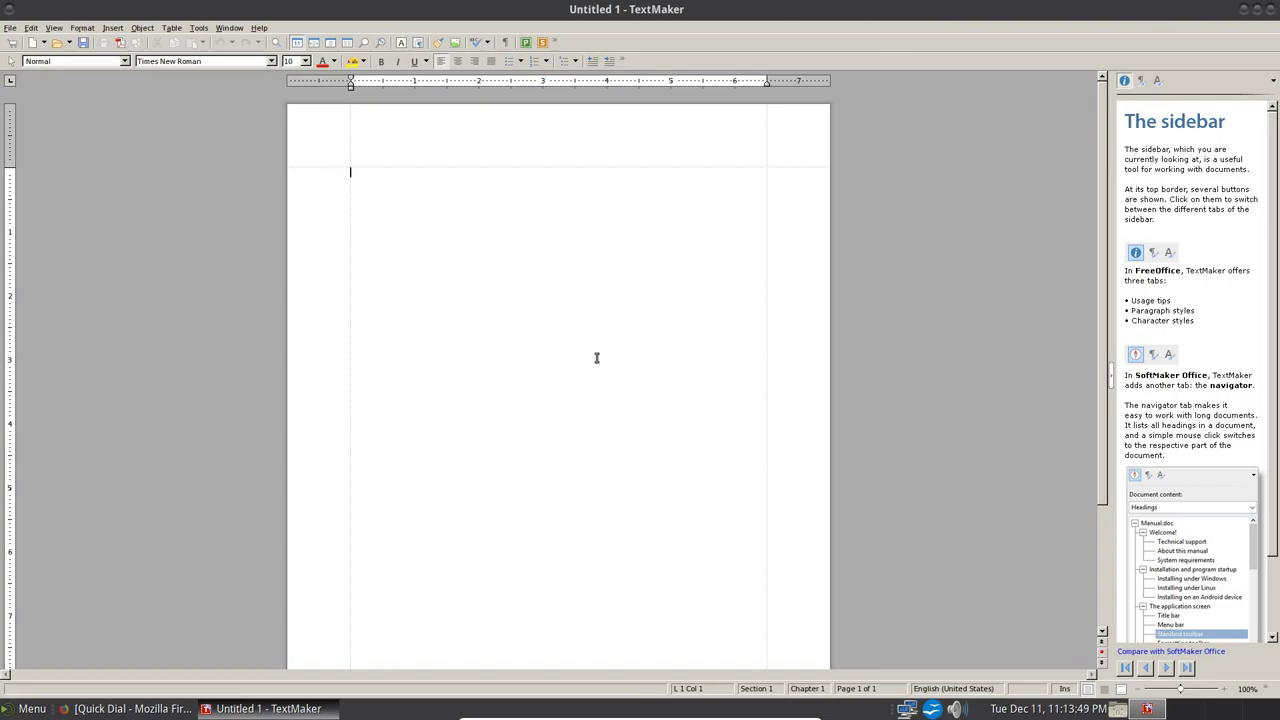
click(12, 28)
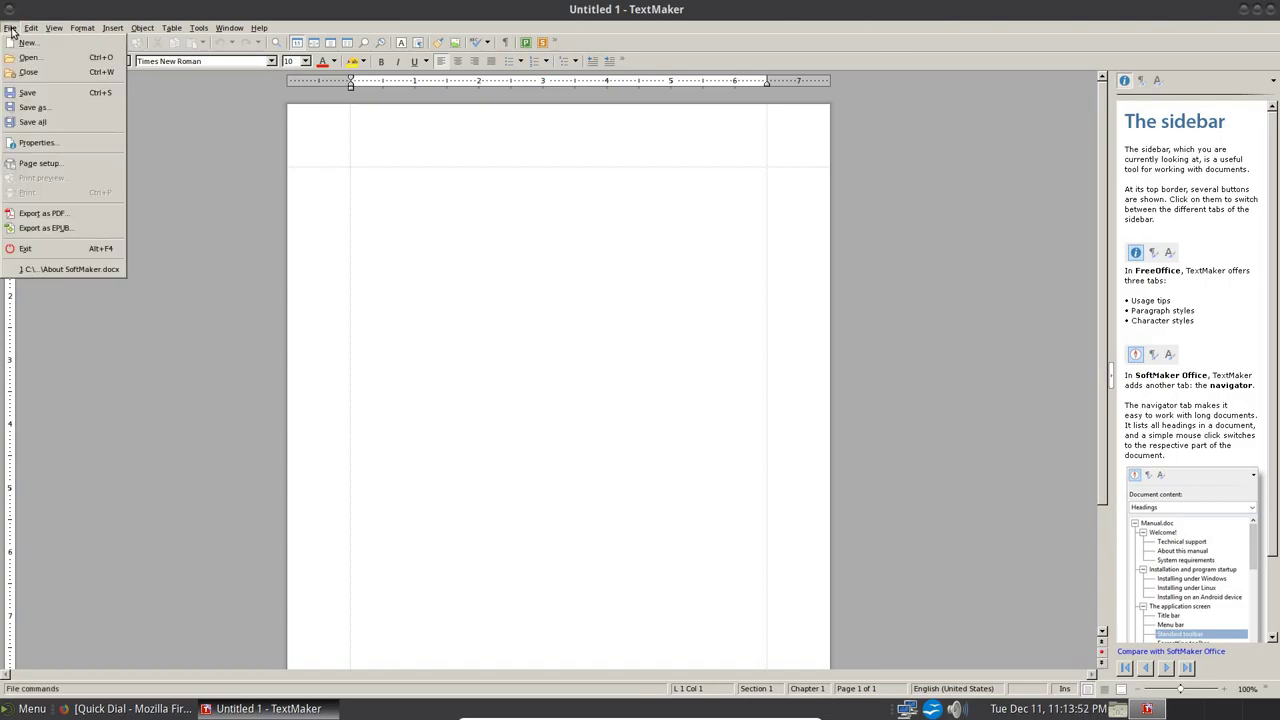
click(20, 249)
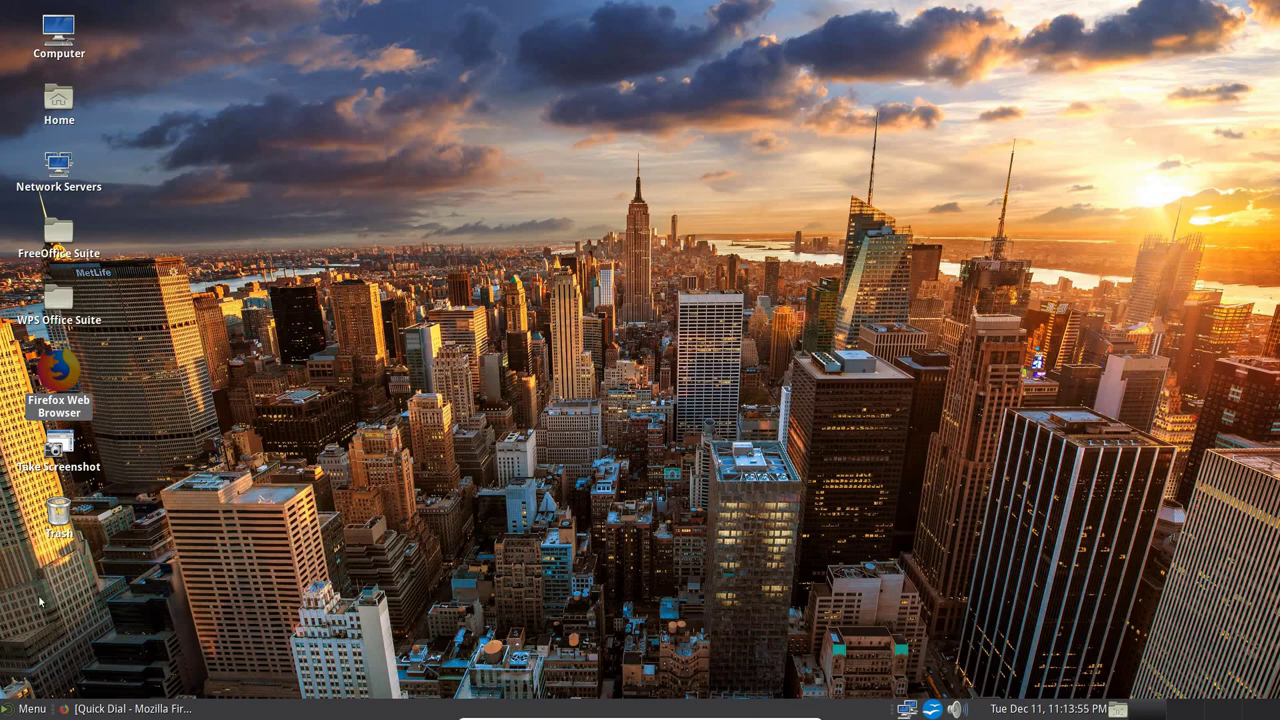
Step: Launch gFTP from the Internet applications menu and maximize its window
click(19, 712)
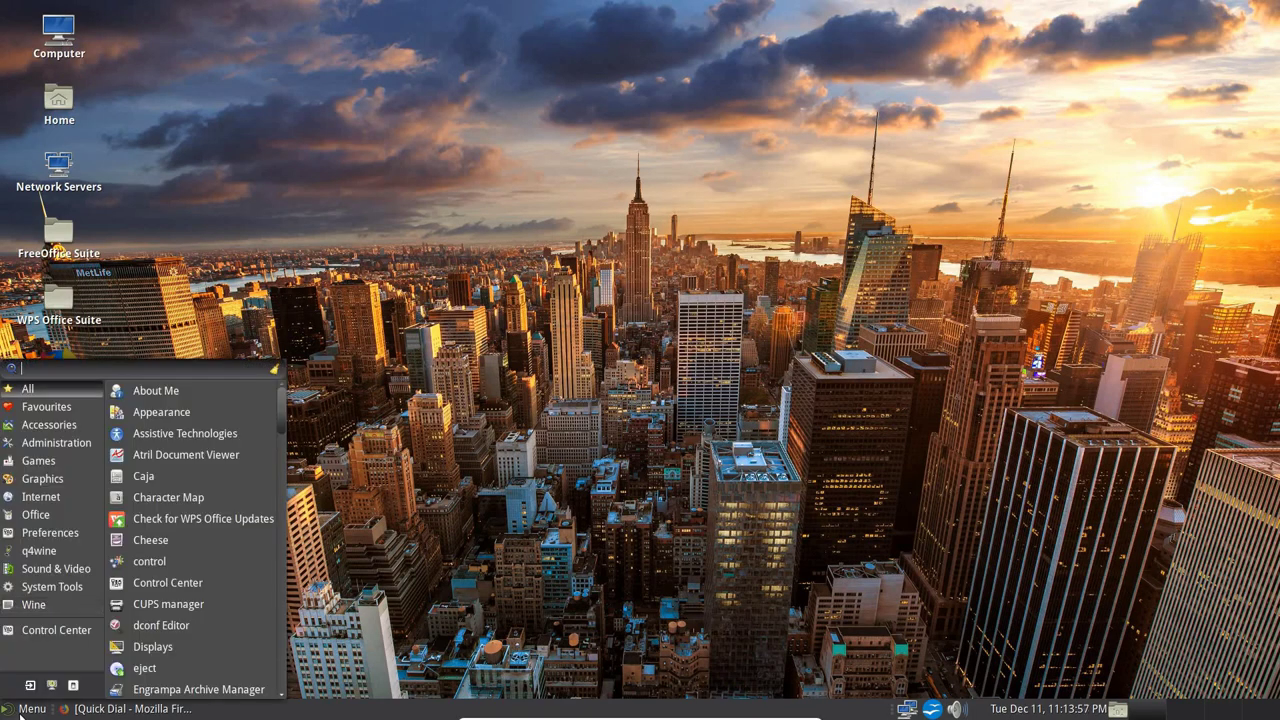
click(50, 499)
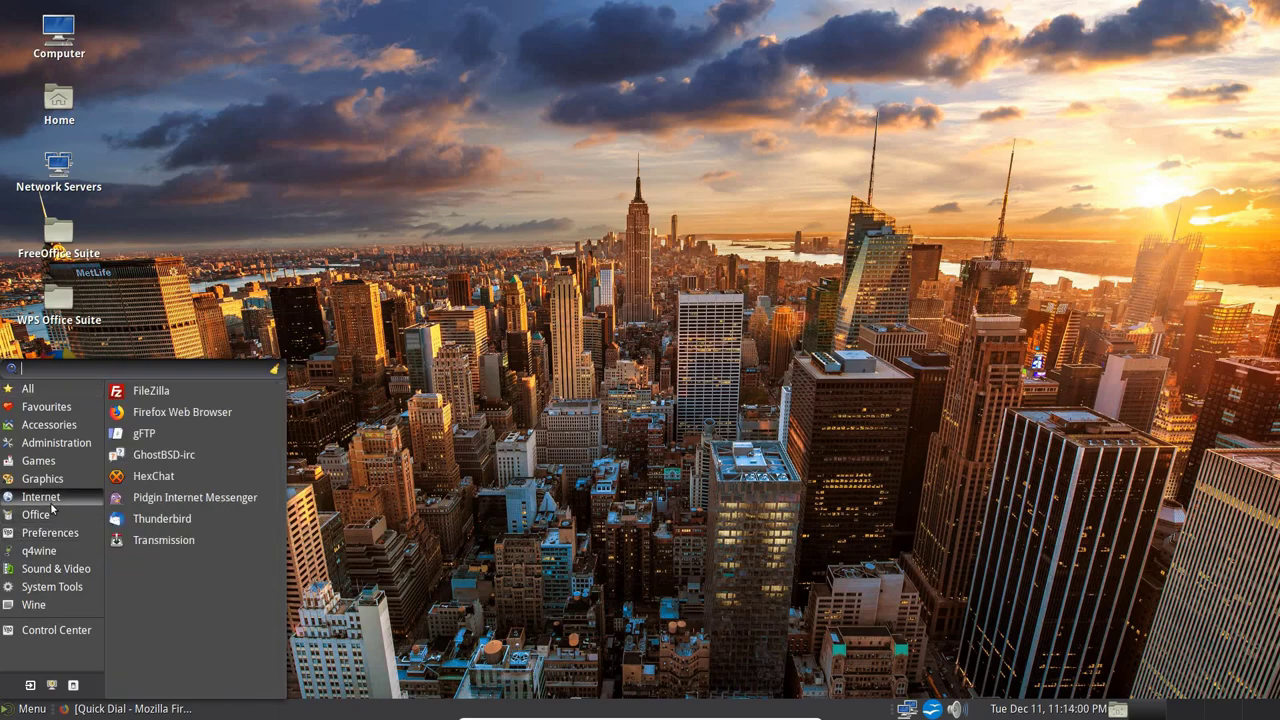
click(163, 434)
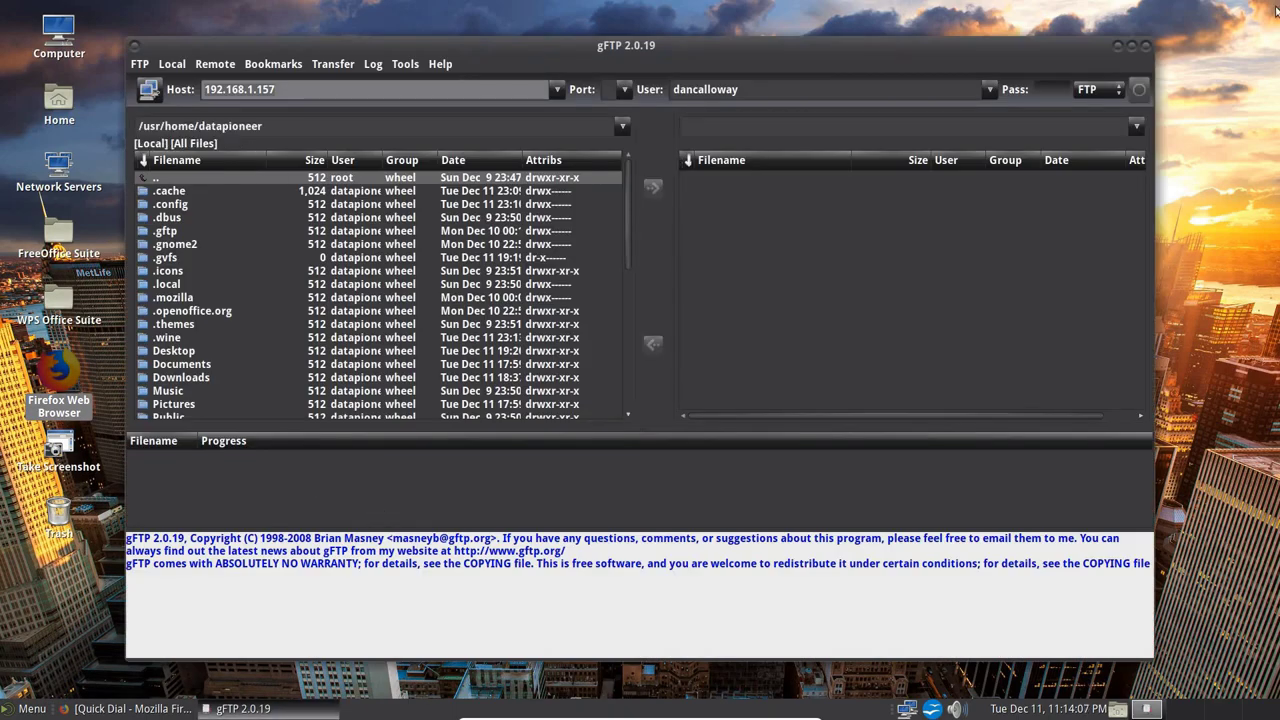
click(1136, 47)
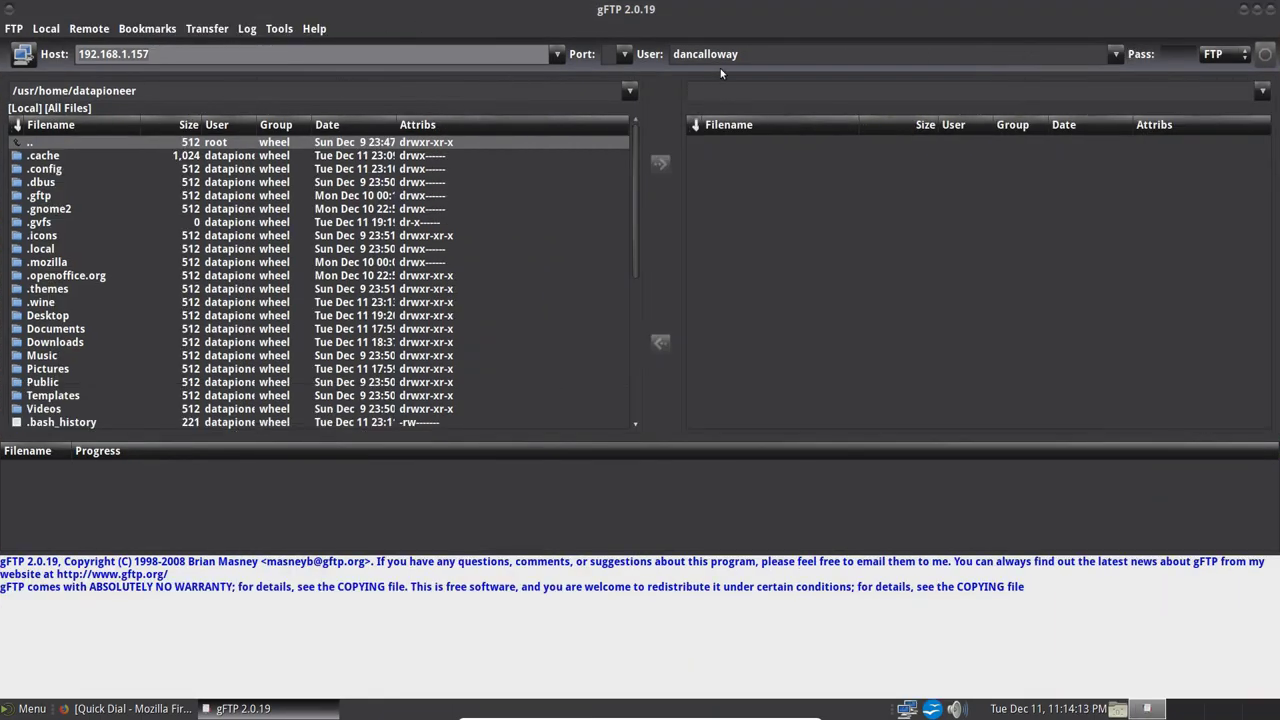
Step: Log in to the FTP server 192.168.1.157 with the password and open Public > Shared Pictures
click(22, 54)
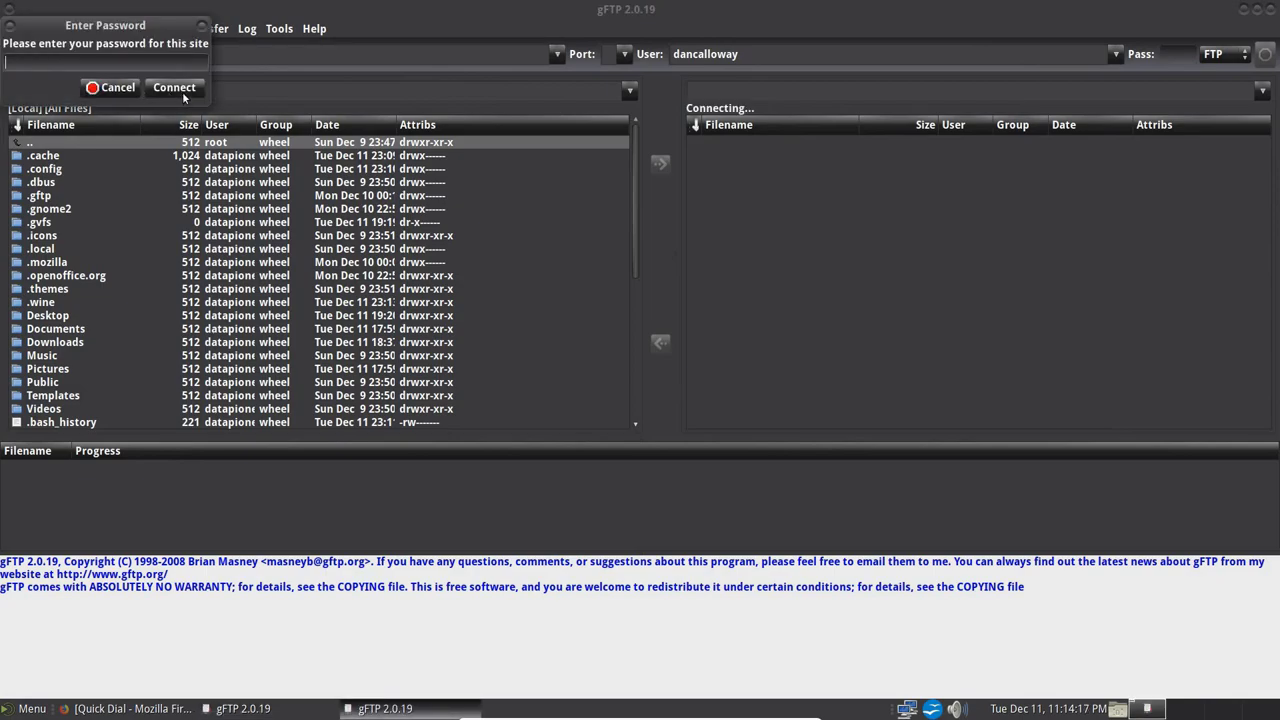
text(••••••••••)
click(177, 90)
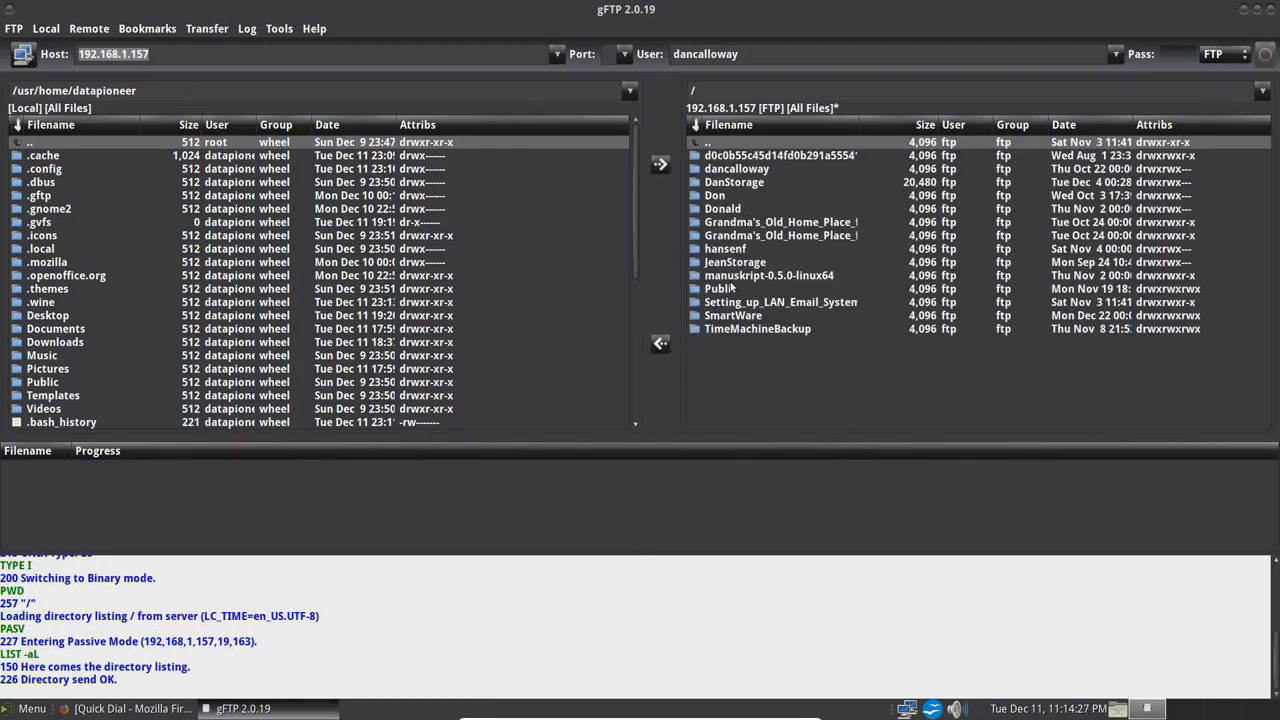
click(731, 289)
double_click(731, 289)
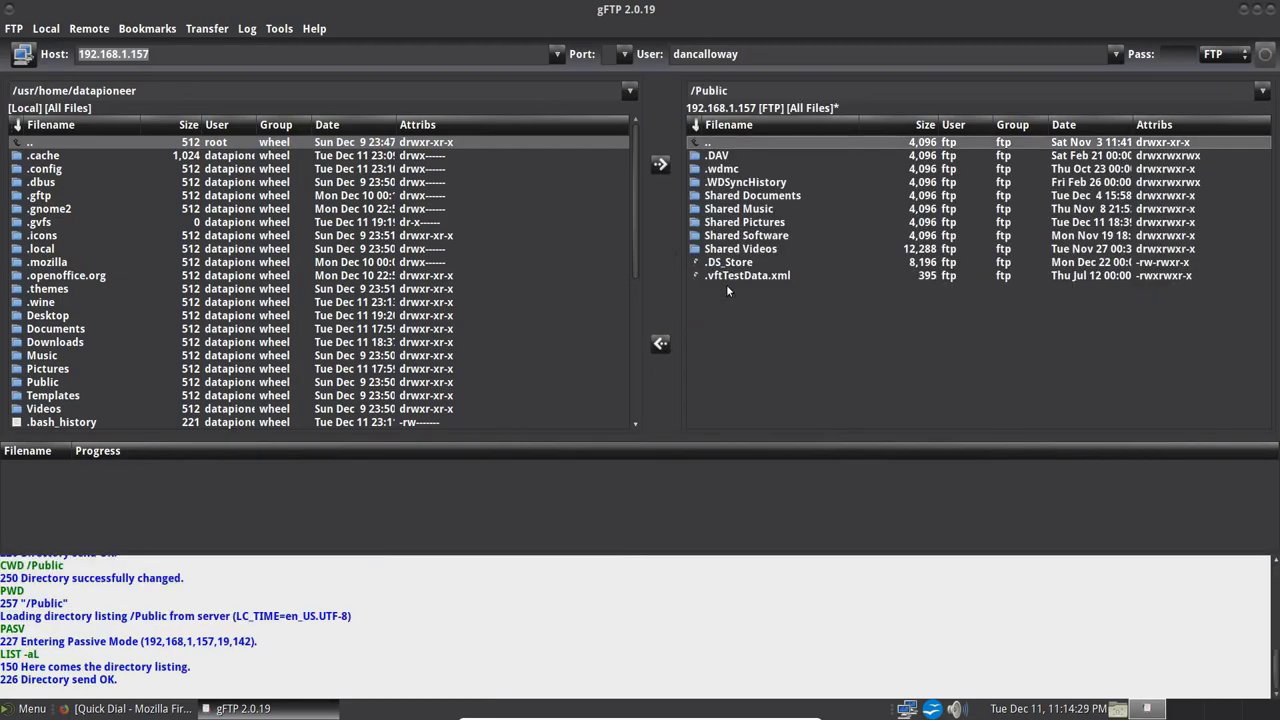
double_click(746, 222)
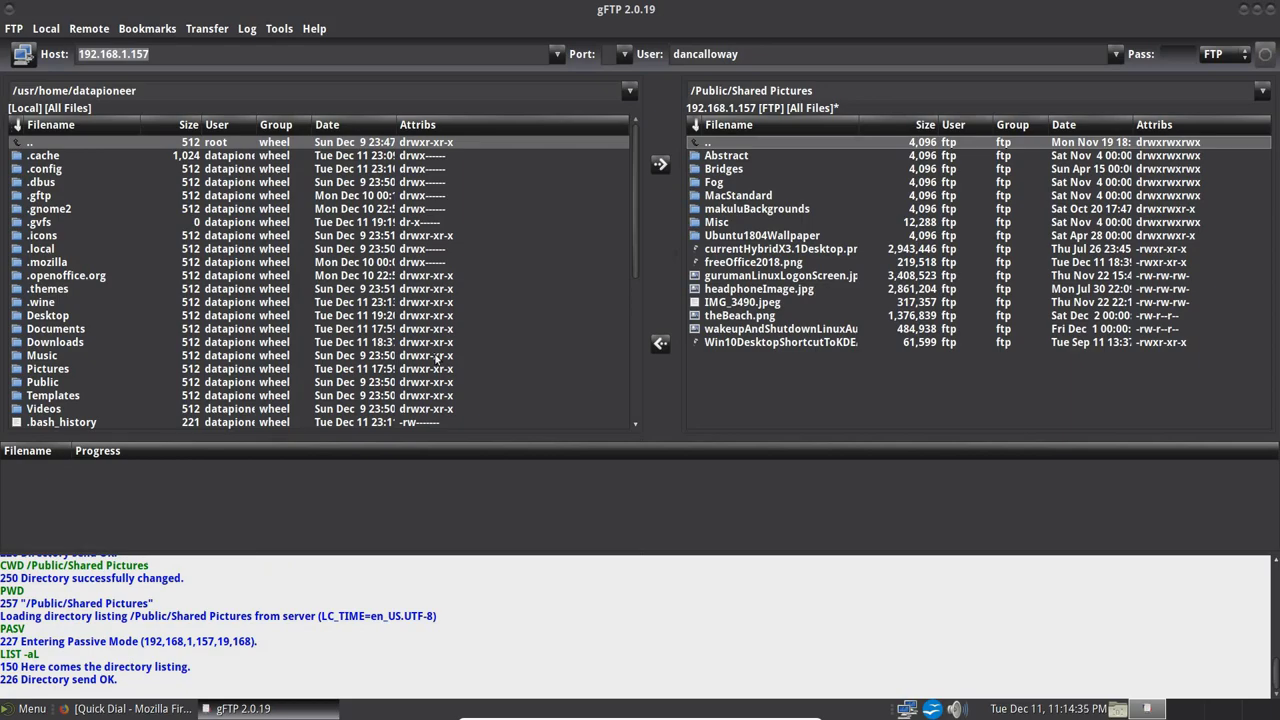
Step: Download the remote Bridges folder into the local Pictures folder, then close gFTP
double_click(58, 370)
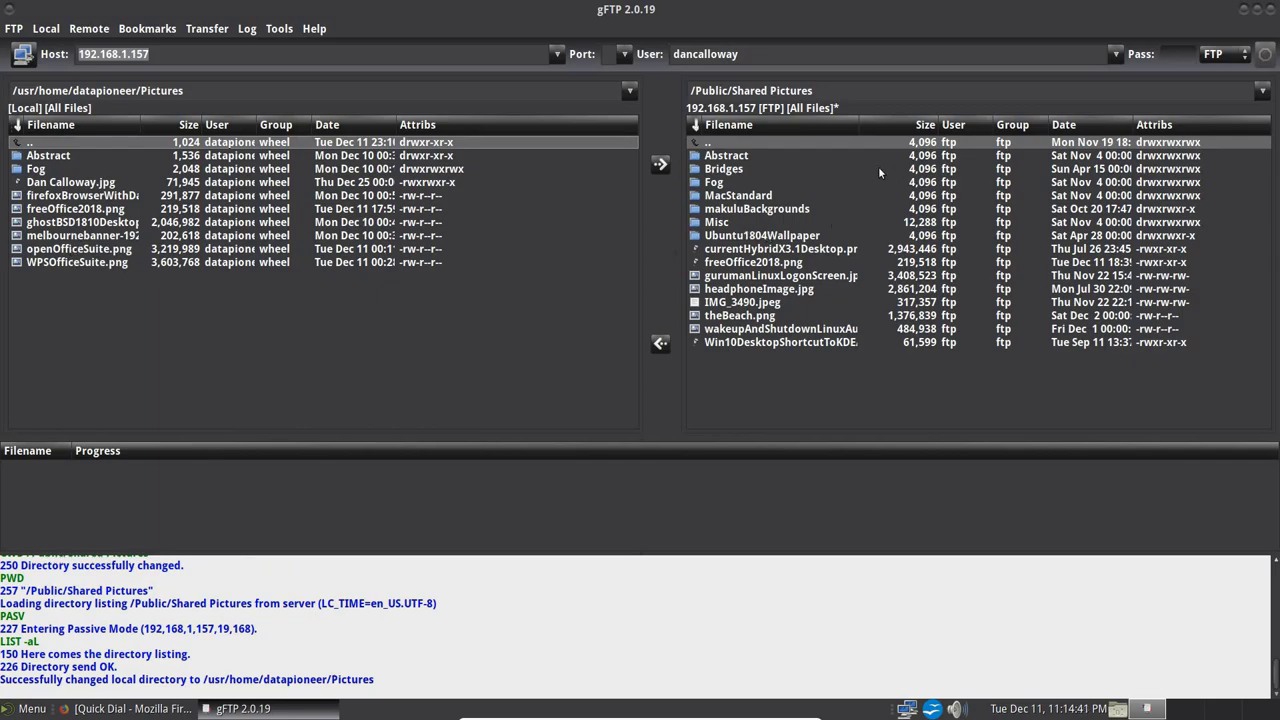
click(724, 169)
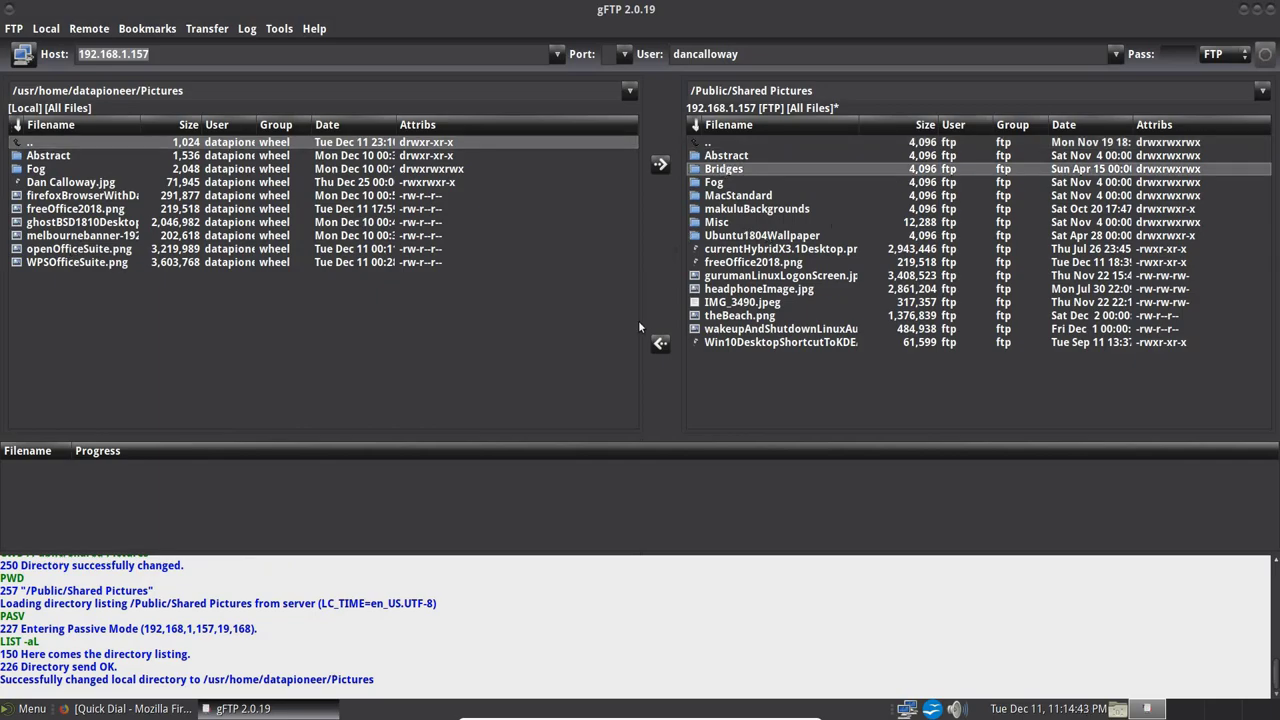
click(661, 343)
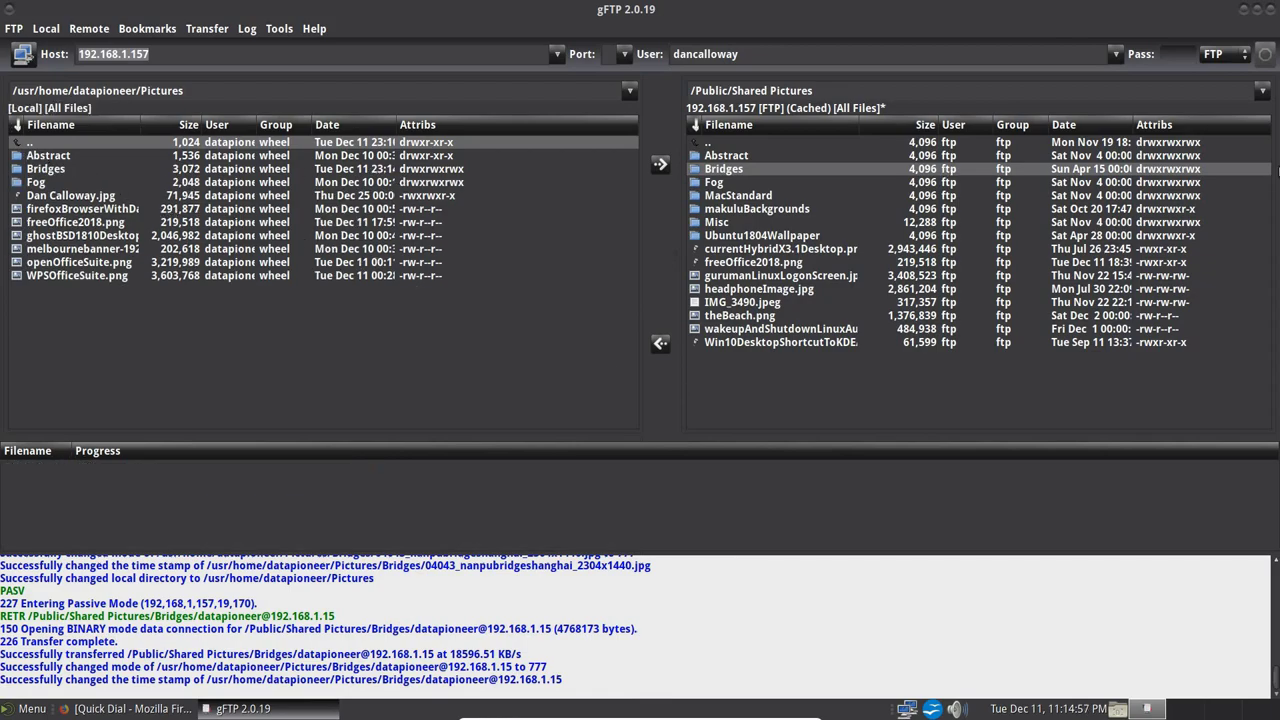
click(1271, 9)
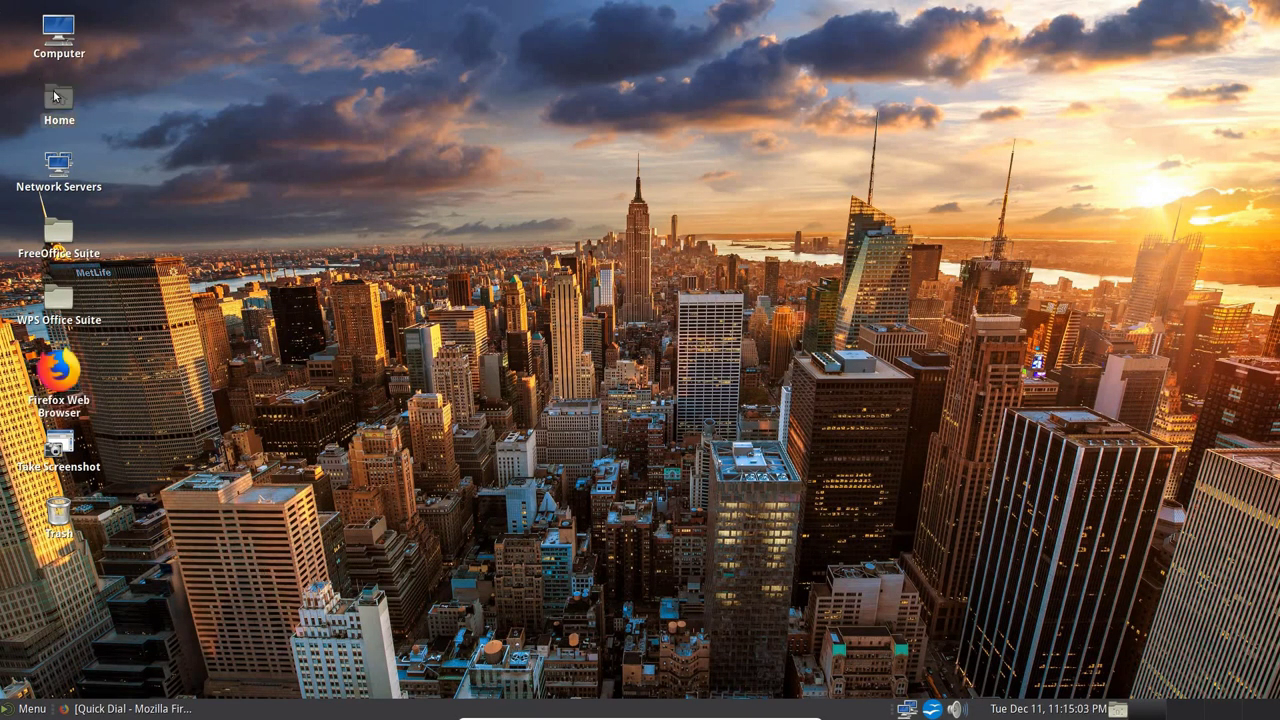
Step: Open Home > Pictures > Bridges and switch the view to image thumbnails
double_click(57, 98)
double_click(822, 192)
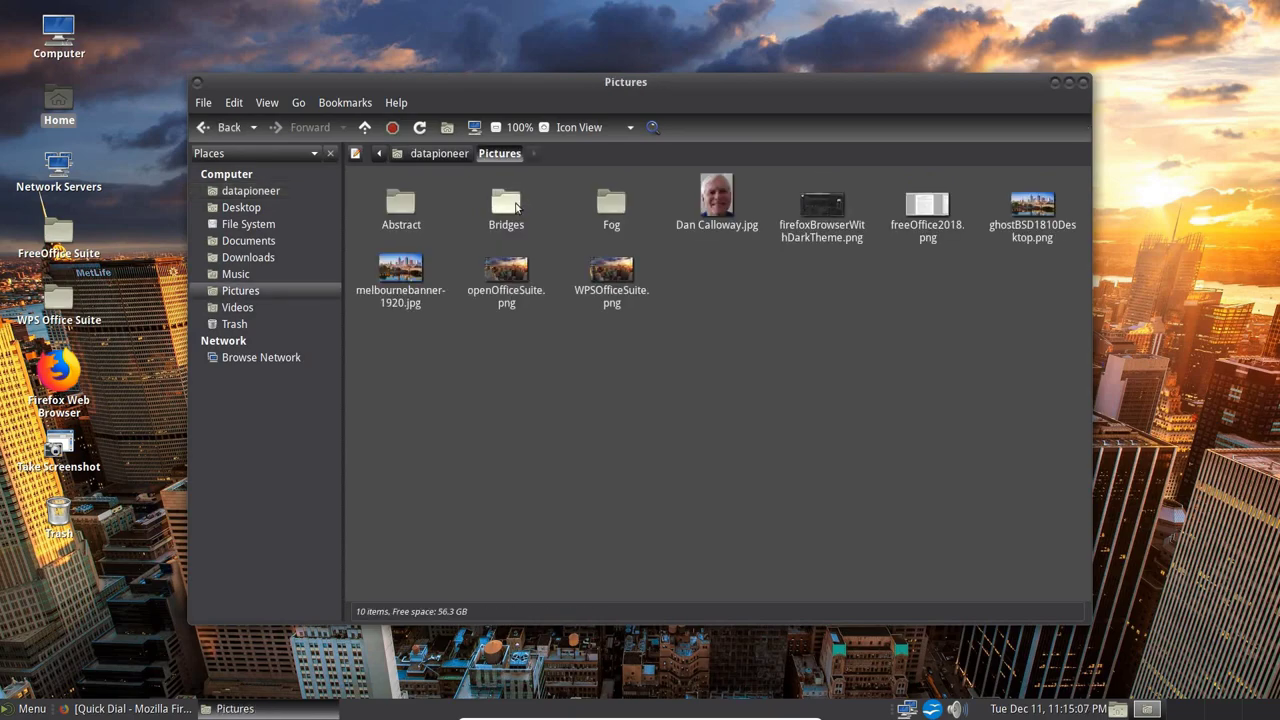
double_click(506, 204)
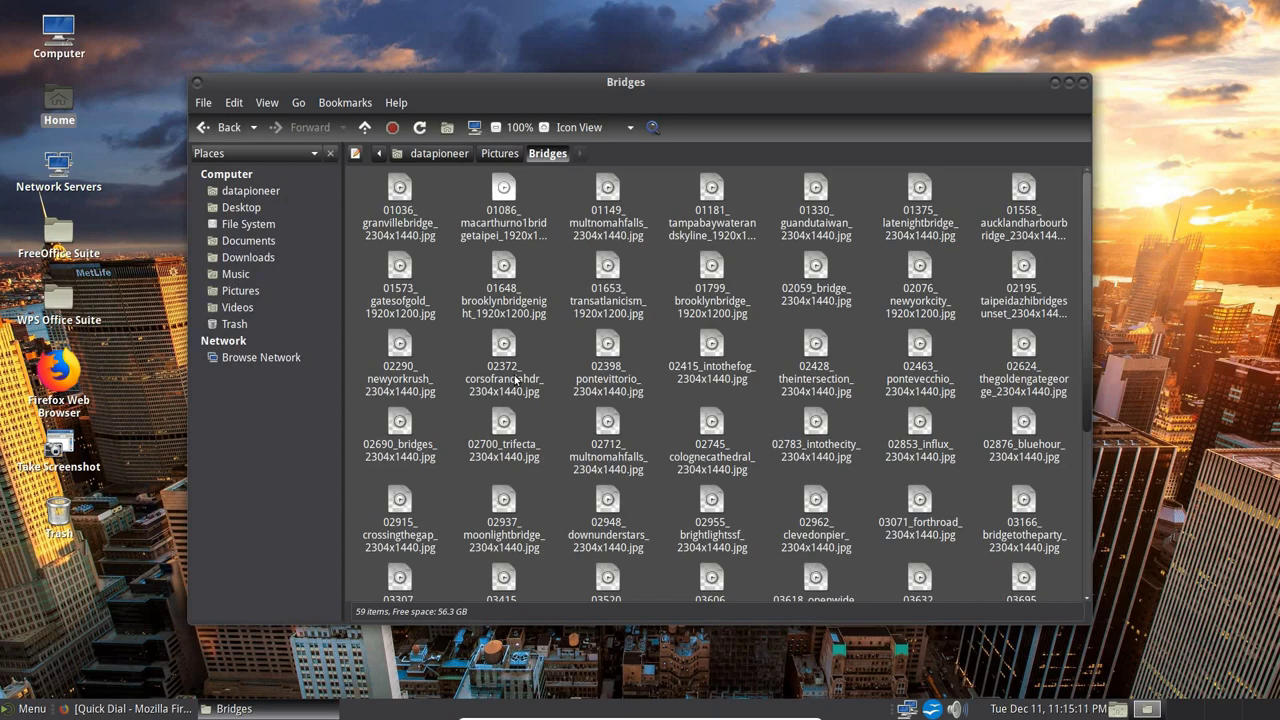
click(476, 129)
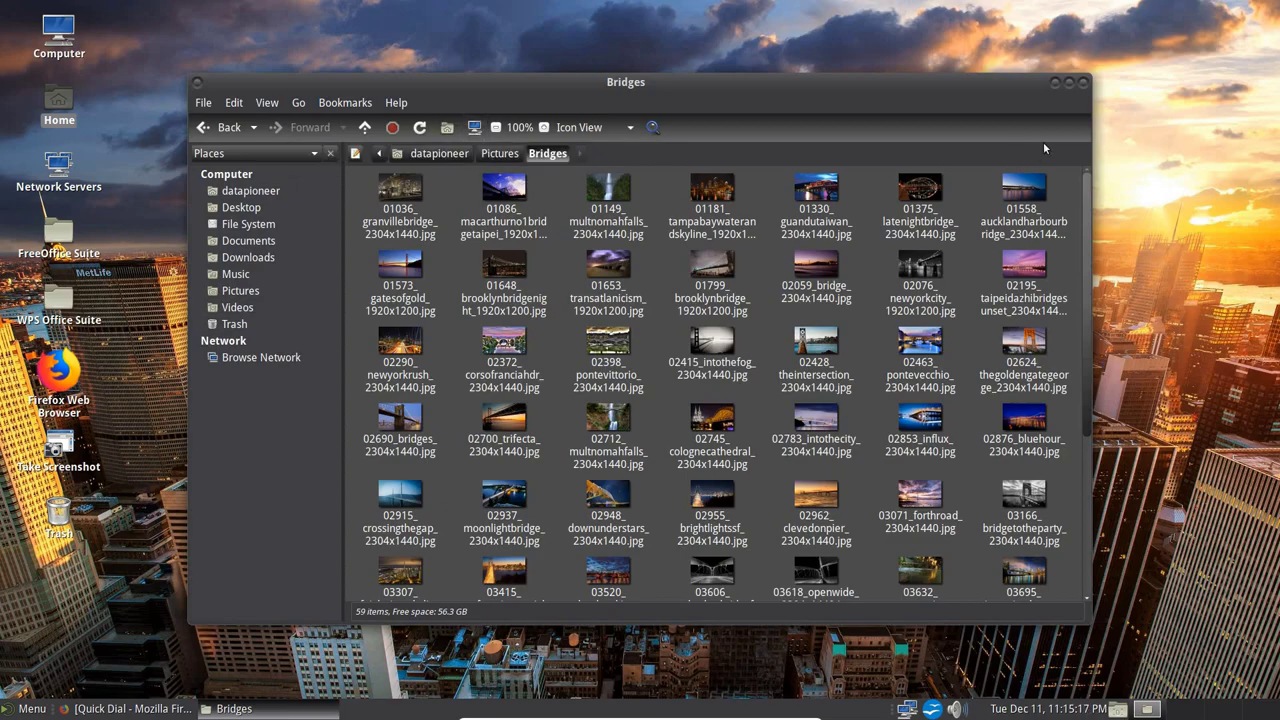
Step: Close the Bridges window, browse Internet, Graphics, Games and Administration menus, and launch Update Station
click(1083, 82)
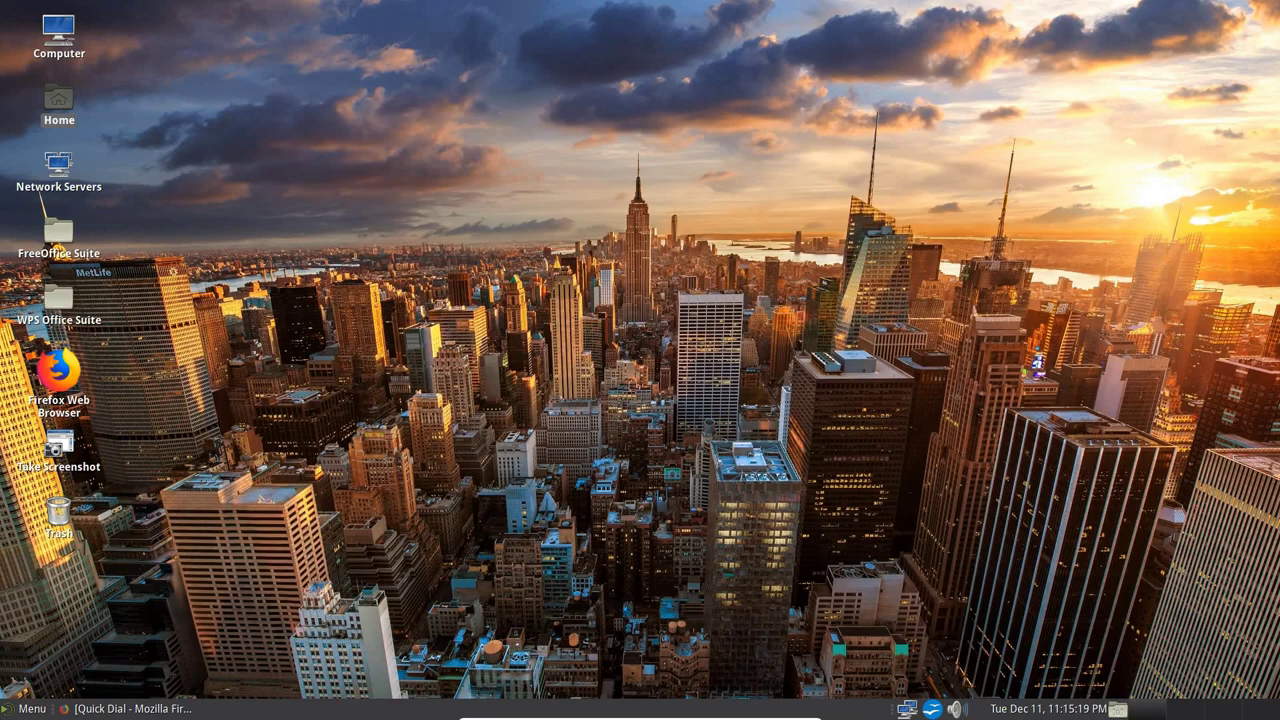
click(40, 708)
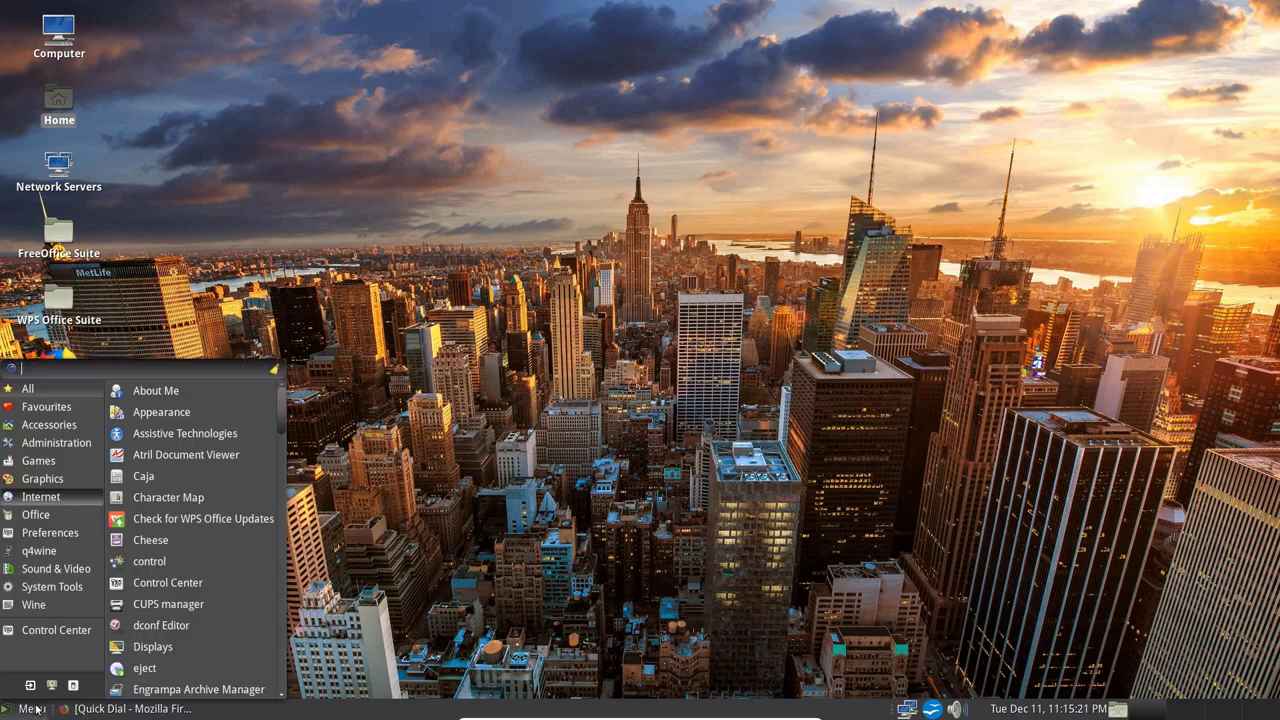
click(48, 493)
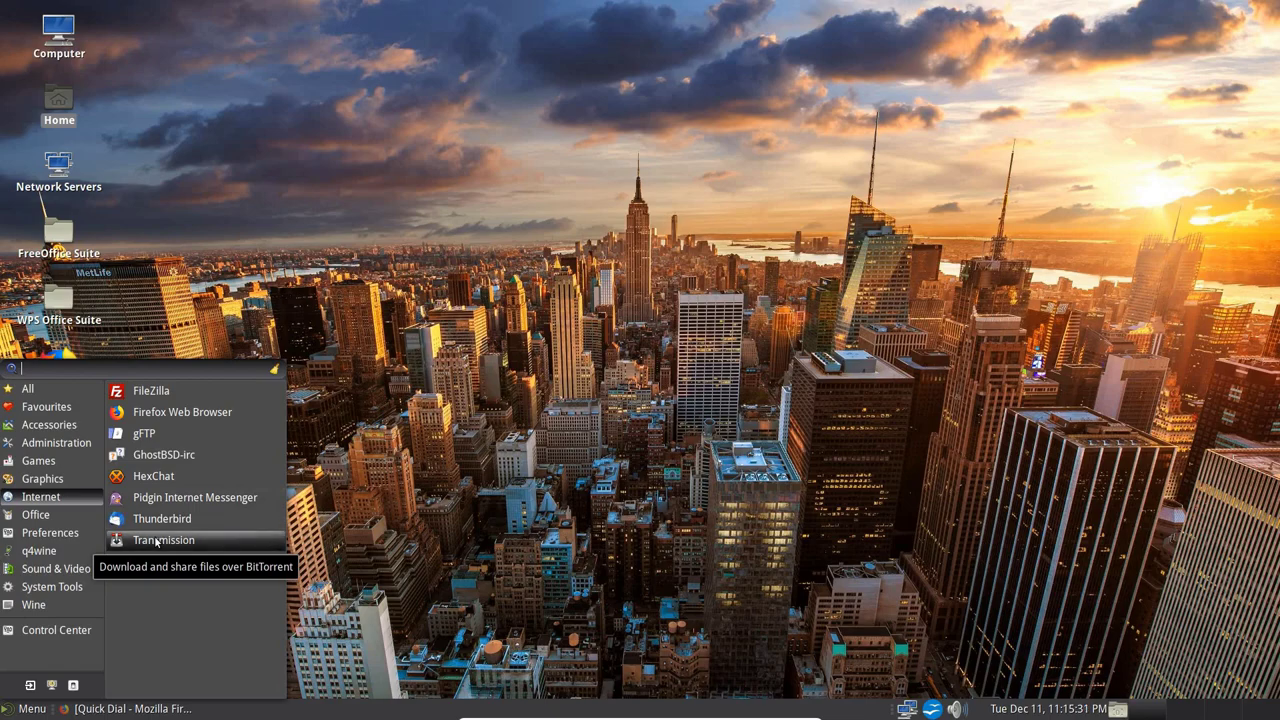
click(32, 480)
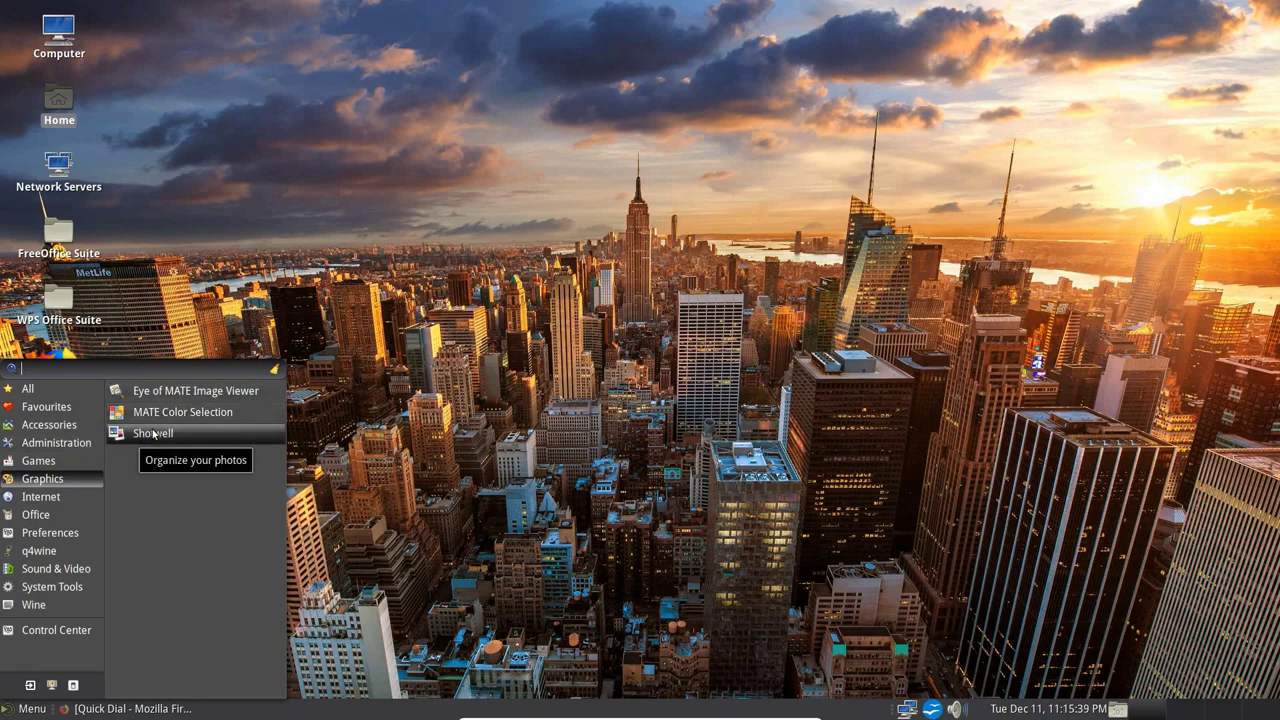
click(54, 464)
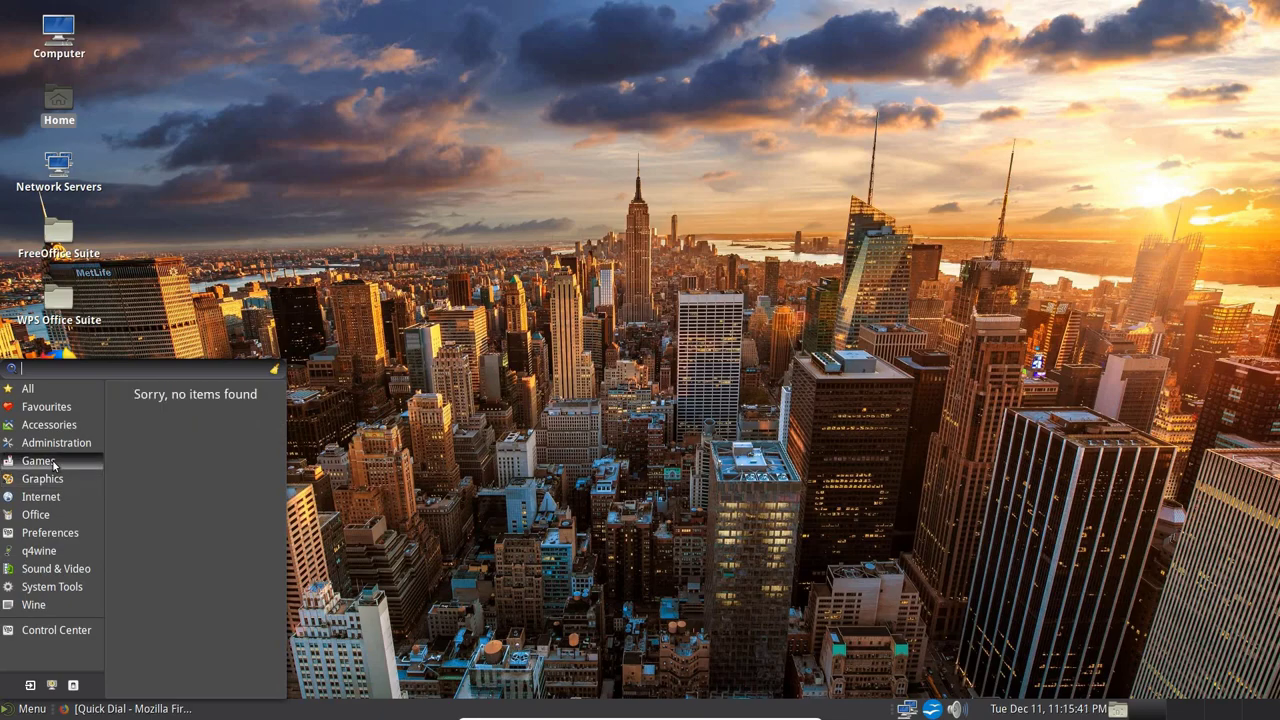
click(55, 446)
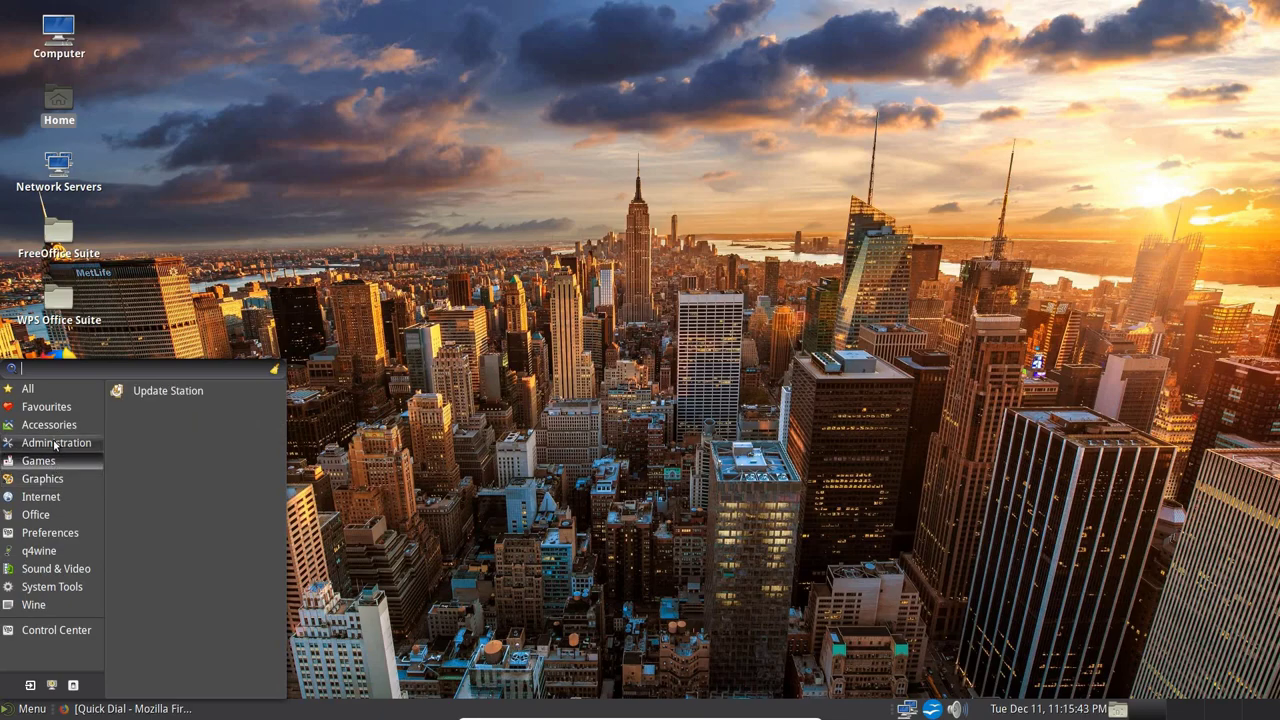
click(150, 392)
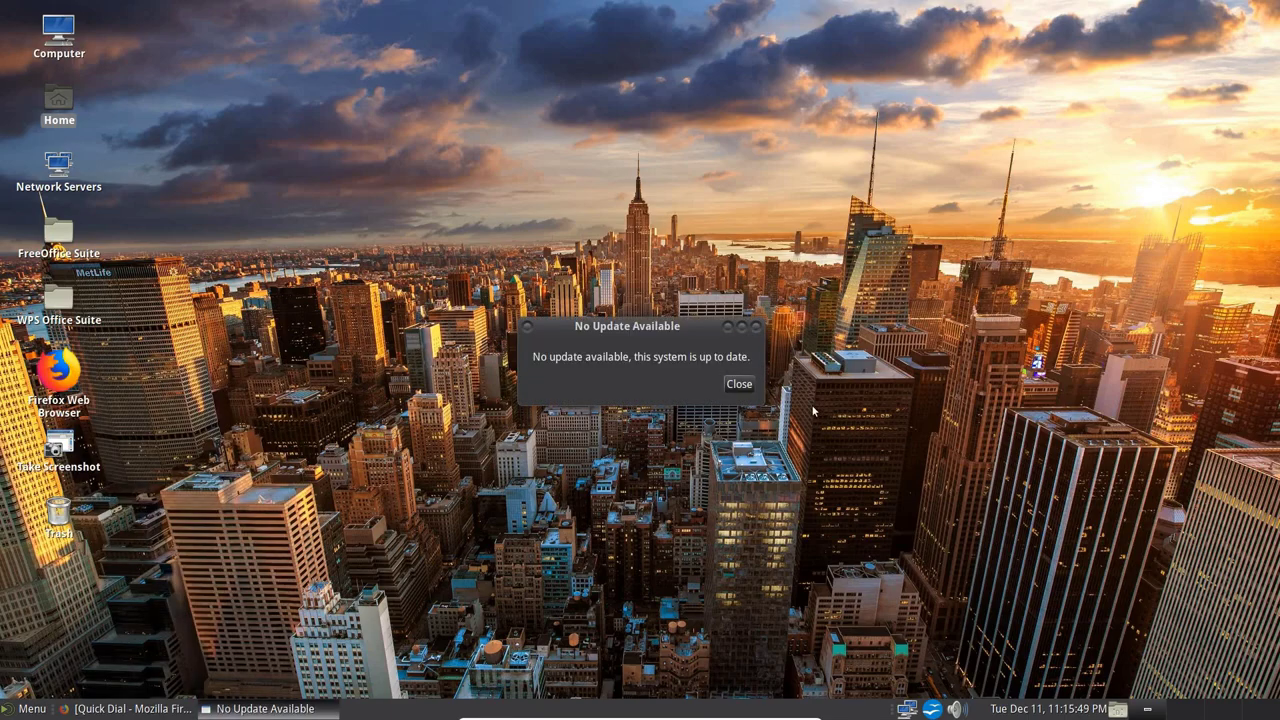
click(742, 385)
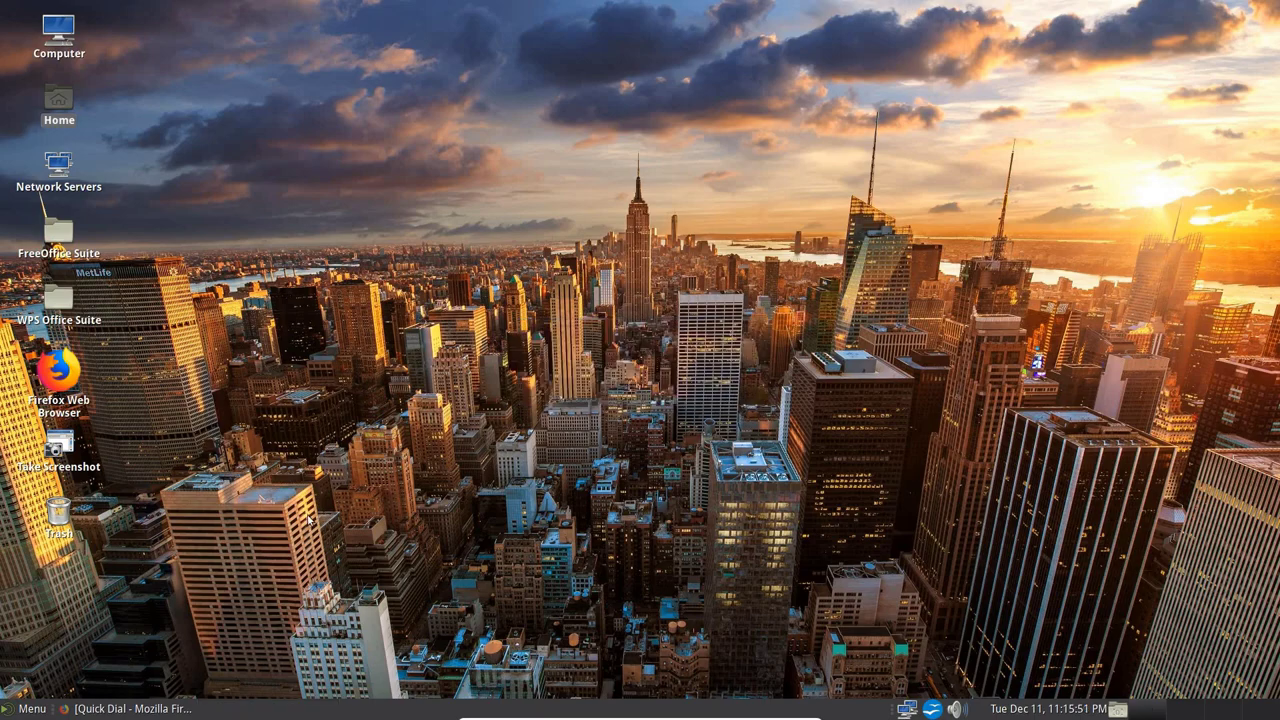
click(22, 709)
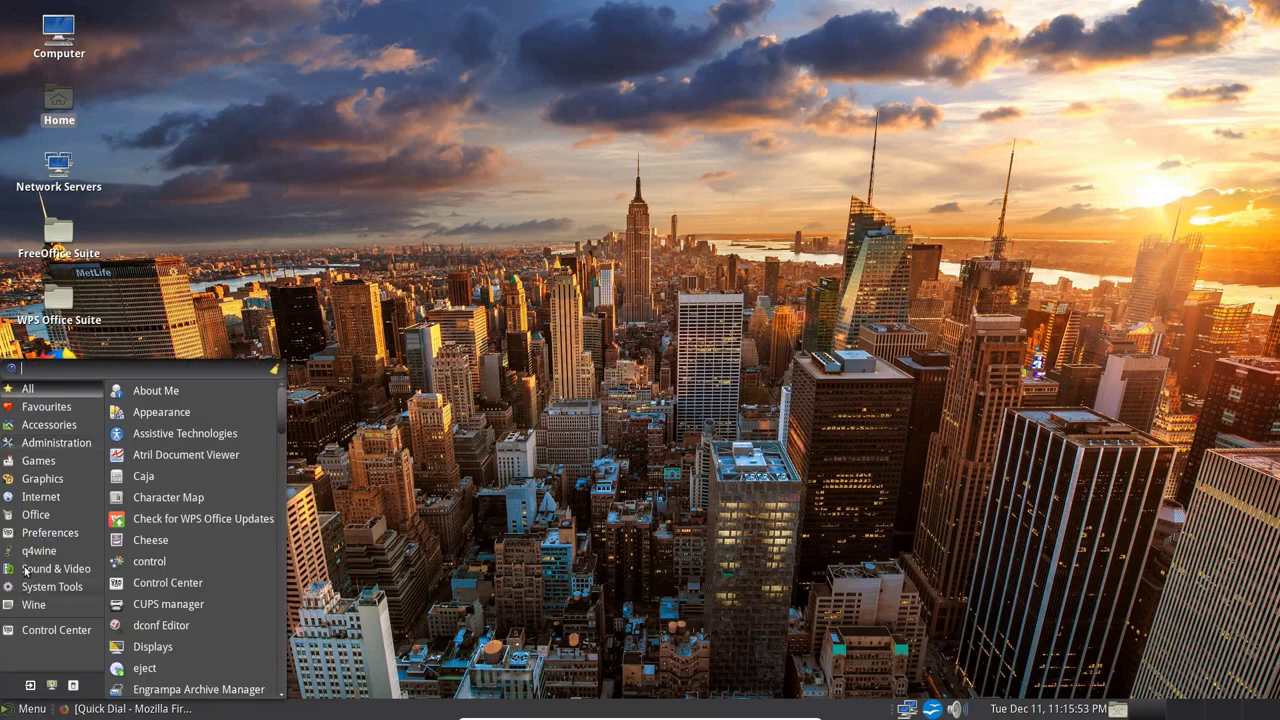
click(48, 424)
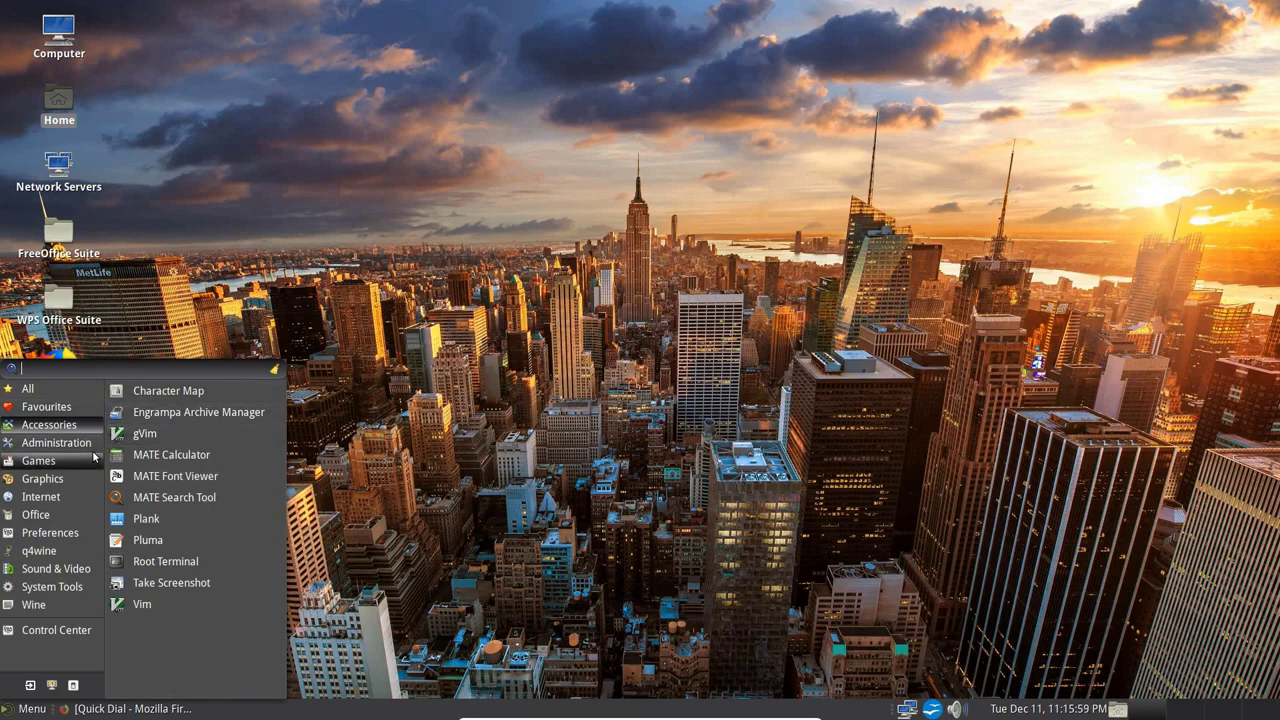
click(172, 455)
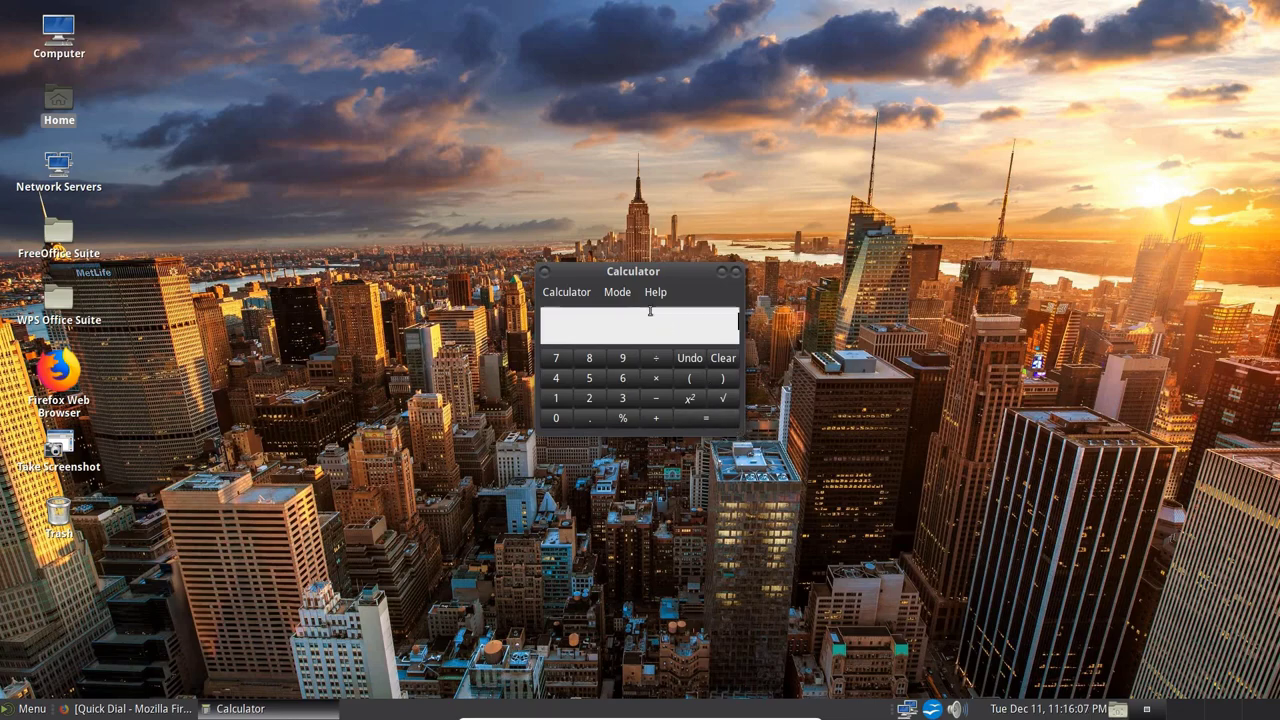
click(617, 292)
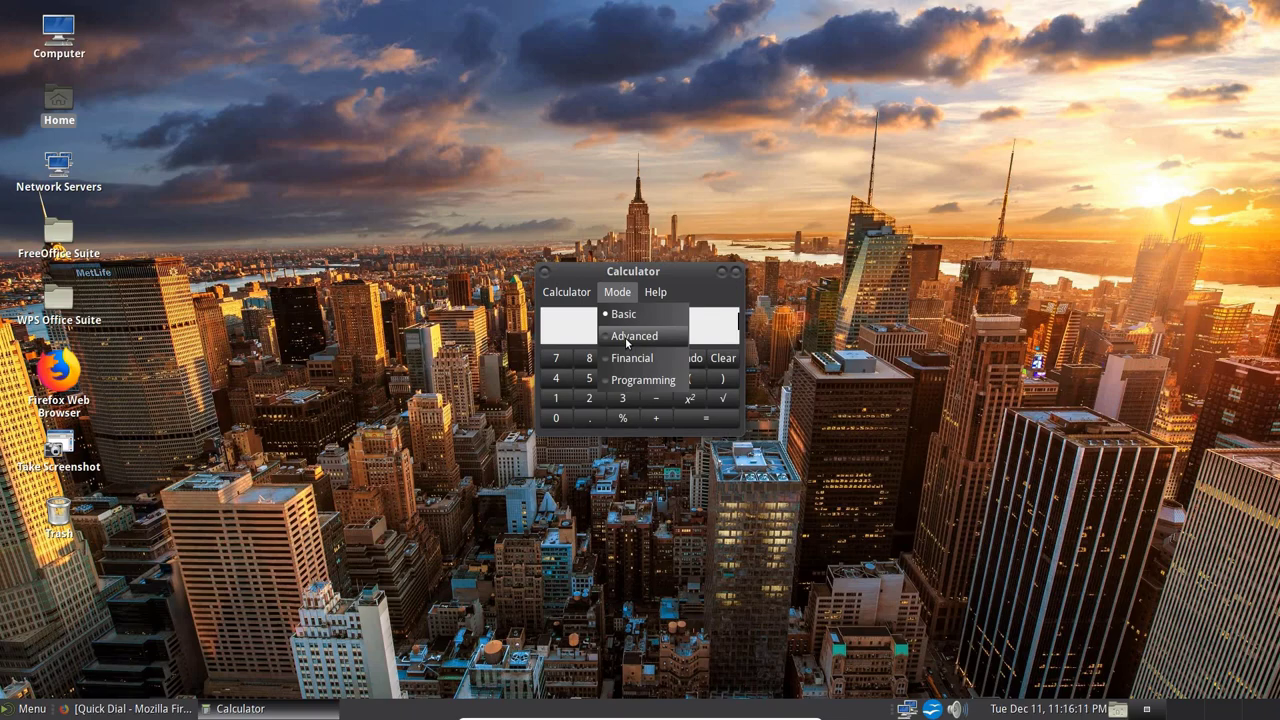
click(627, 337)
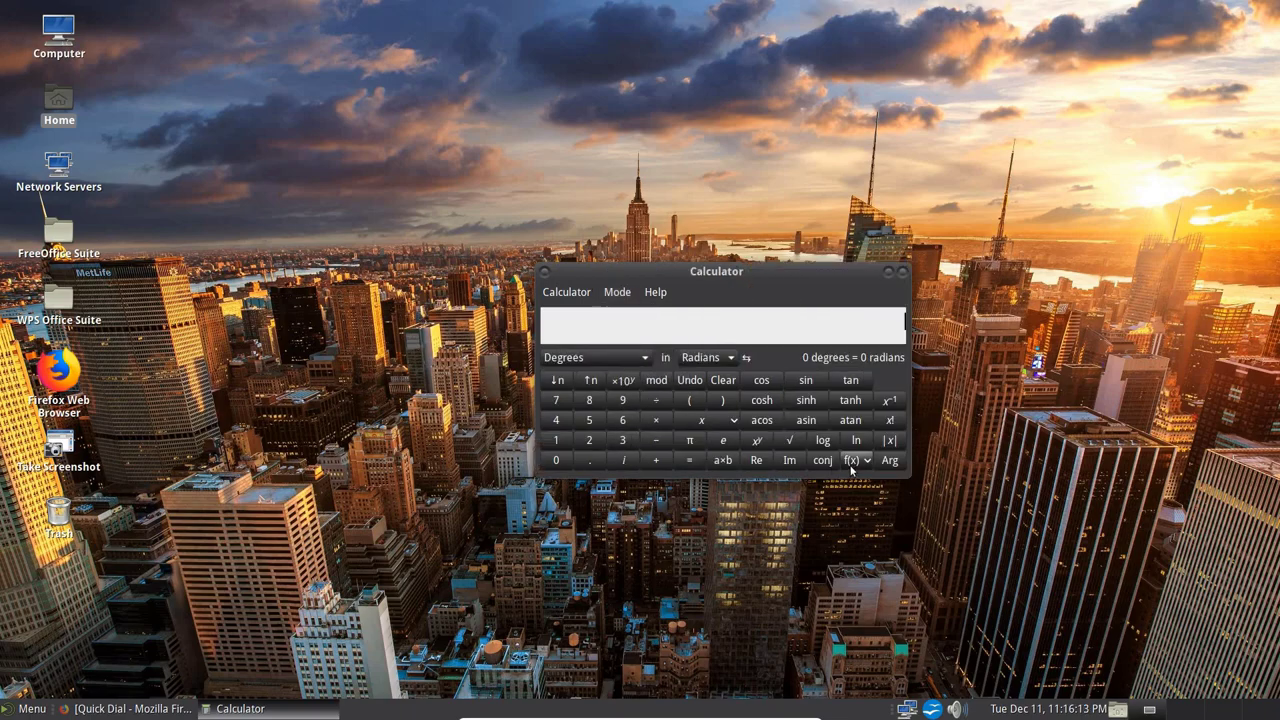
click(903, 272)
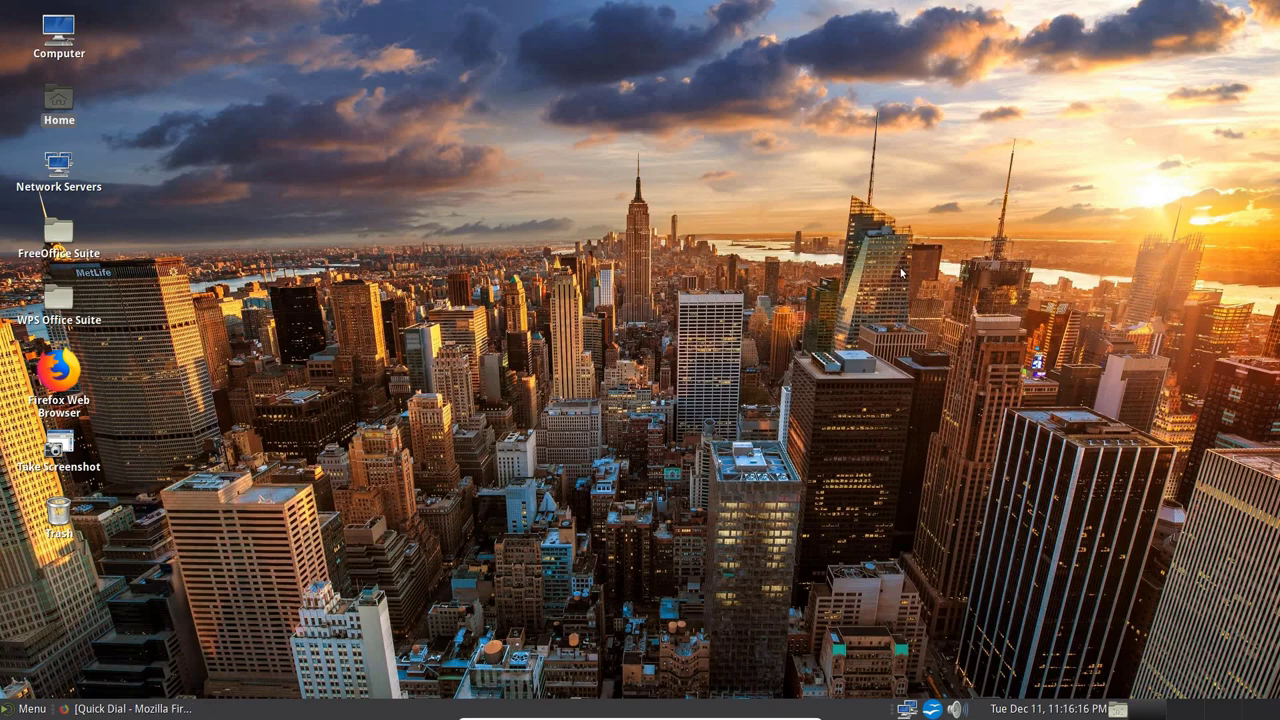
click(42, 712)
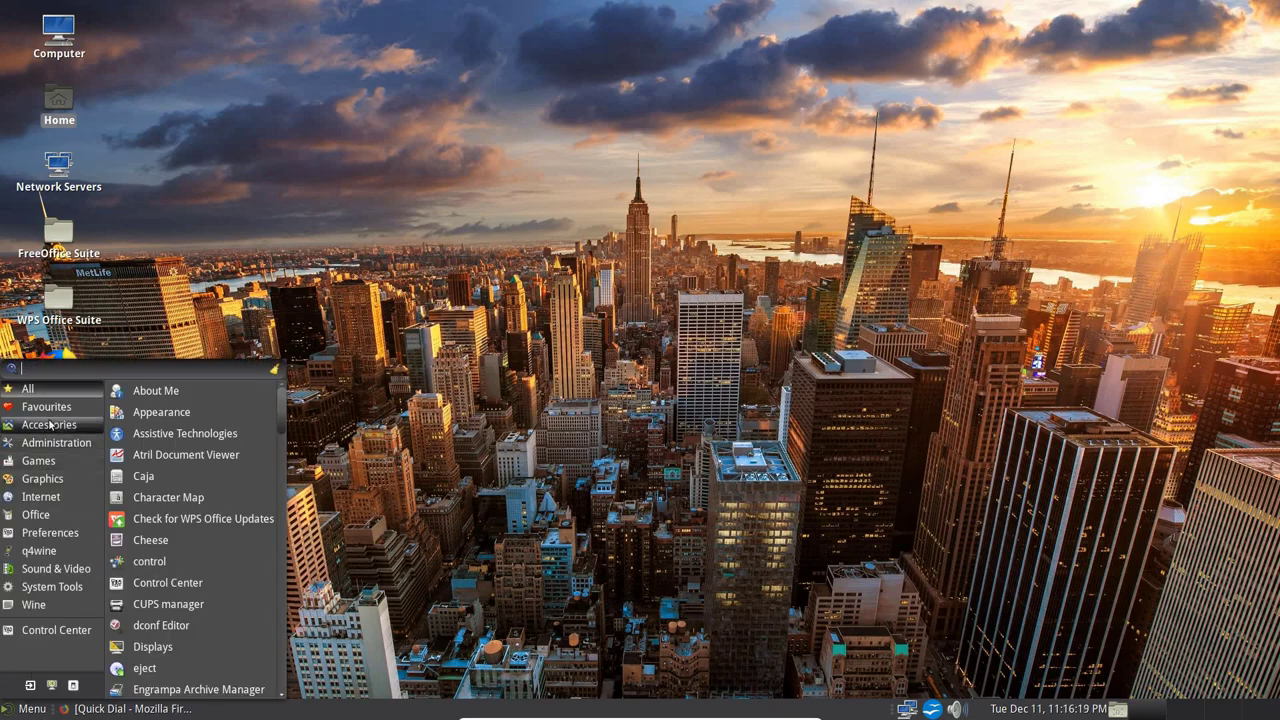
mouse_move(49, 424)
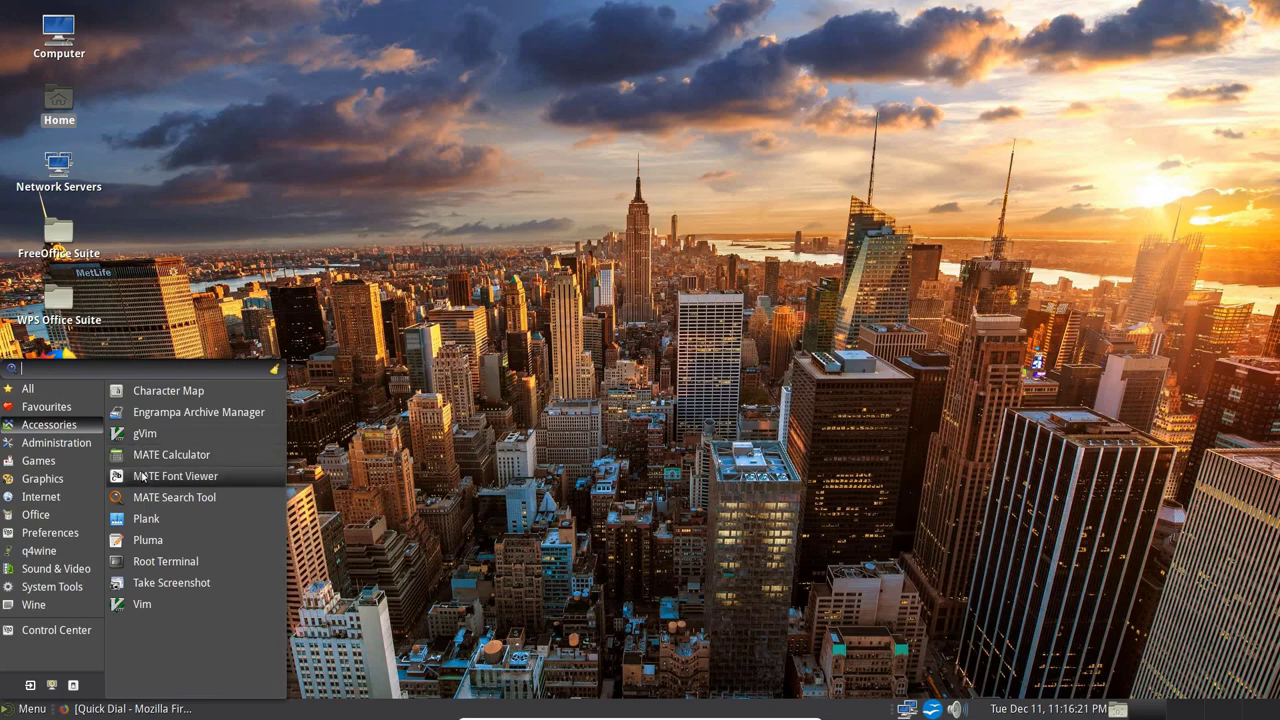
click(160, 497)
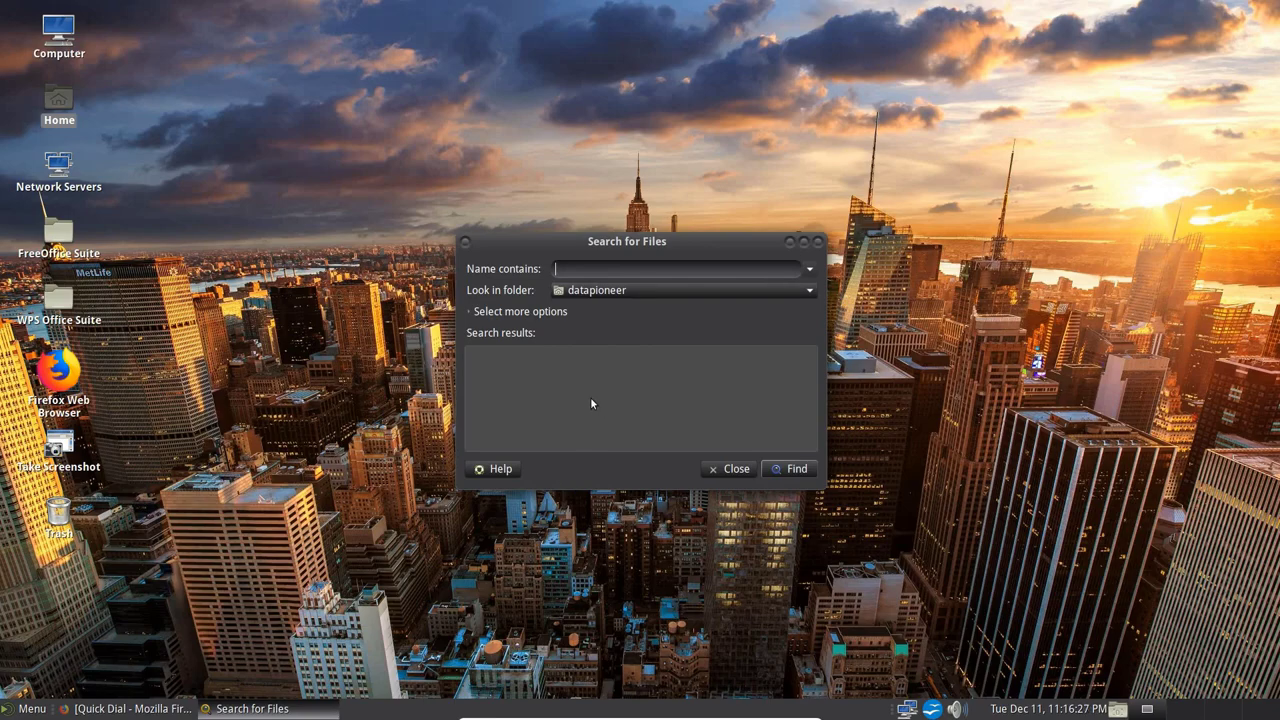
text(*.txt)
key(Return)
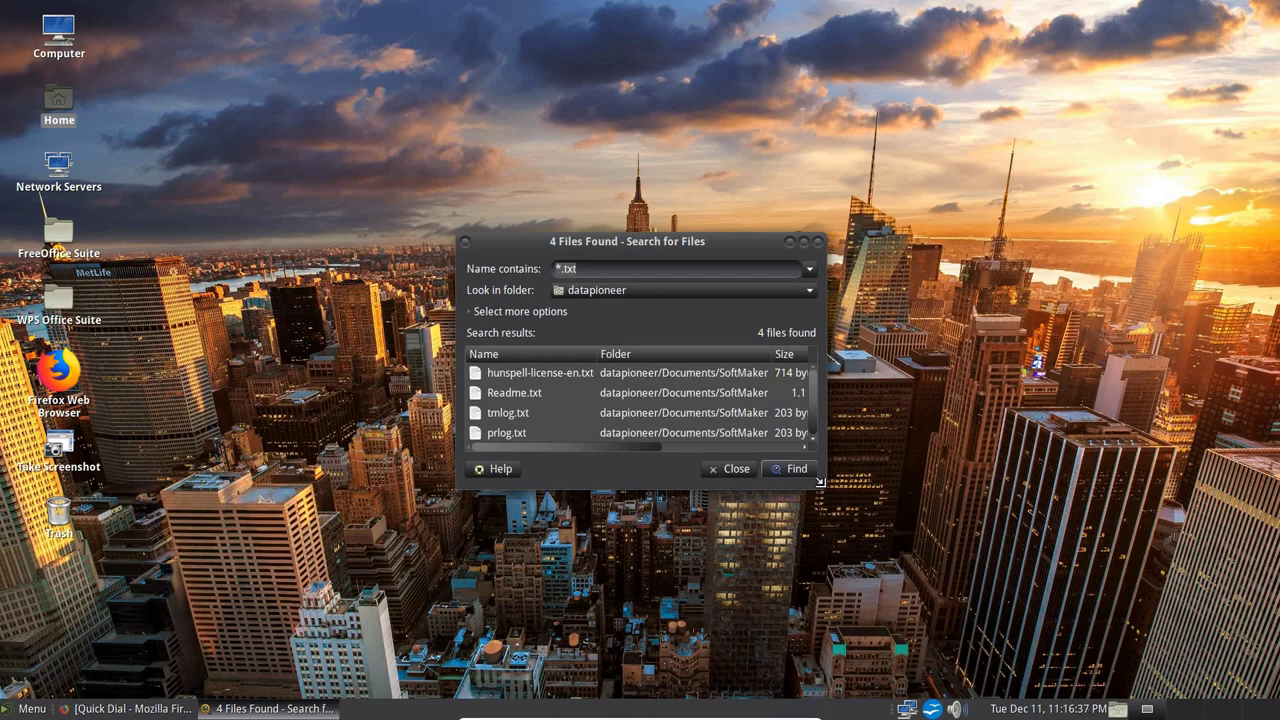
drag(822, 490, 1156, 606)
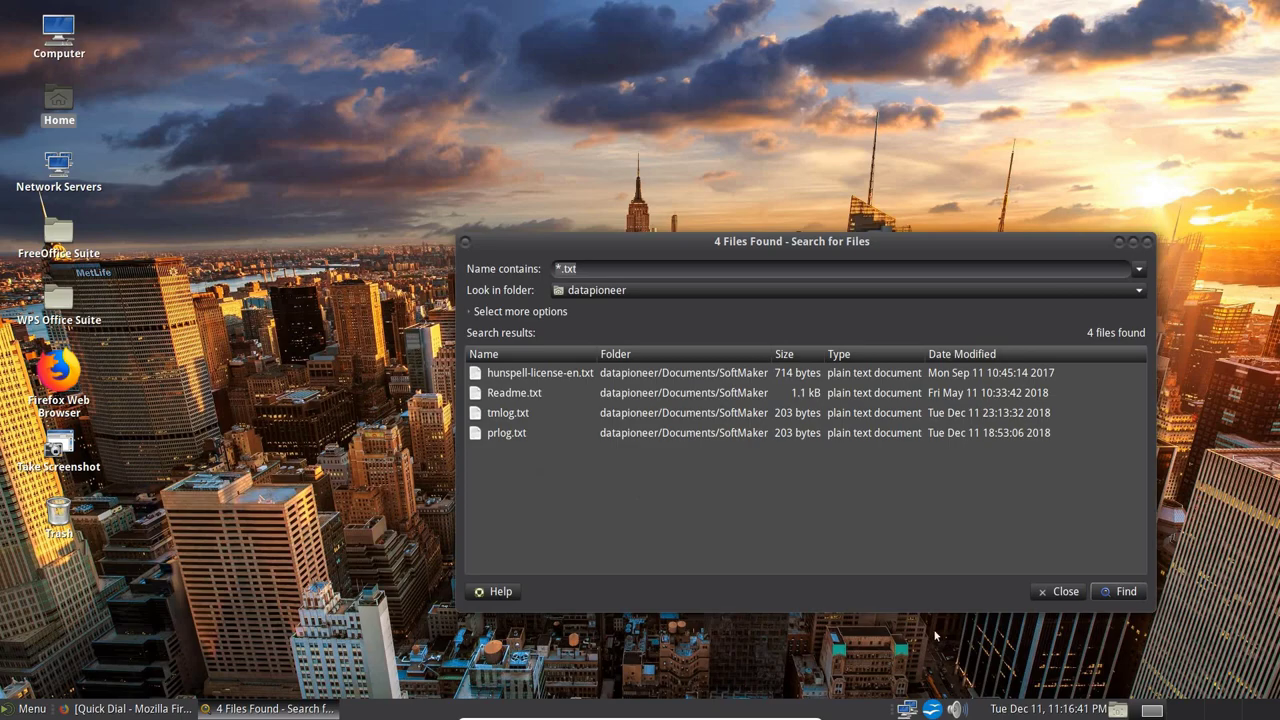
click(1065, 592)
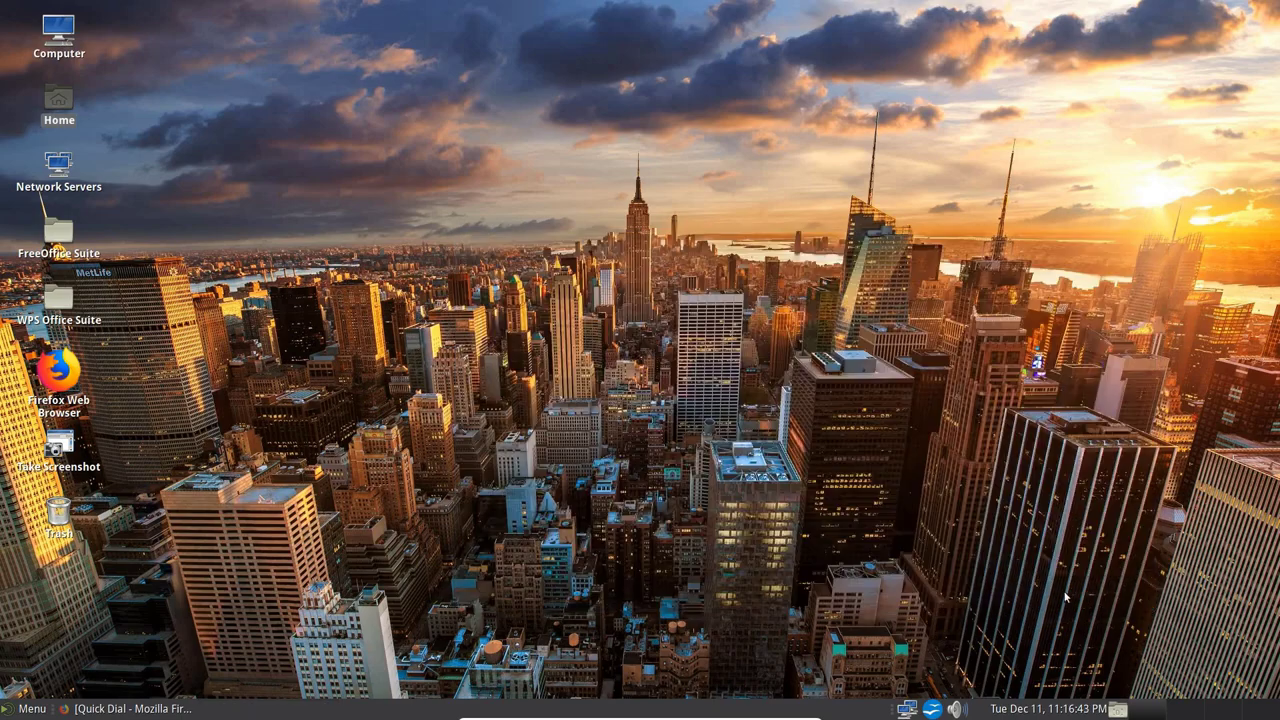
click(28, 710)
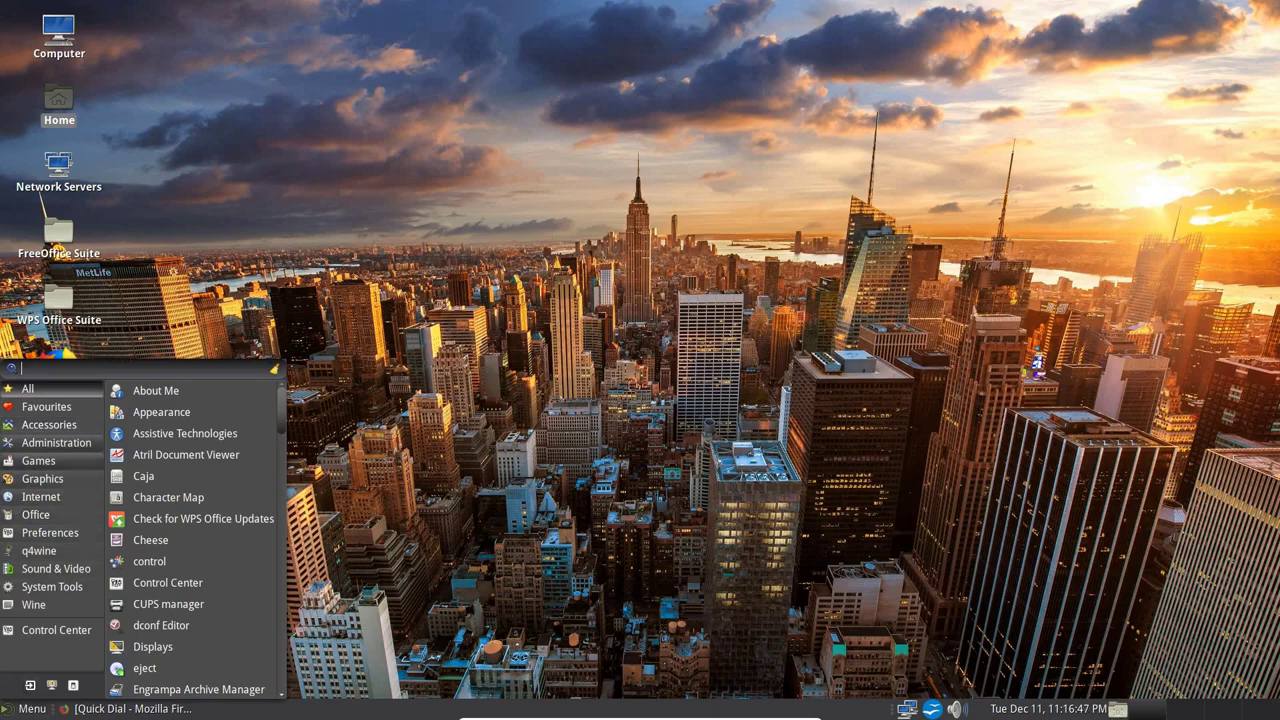
click(47, 432)
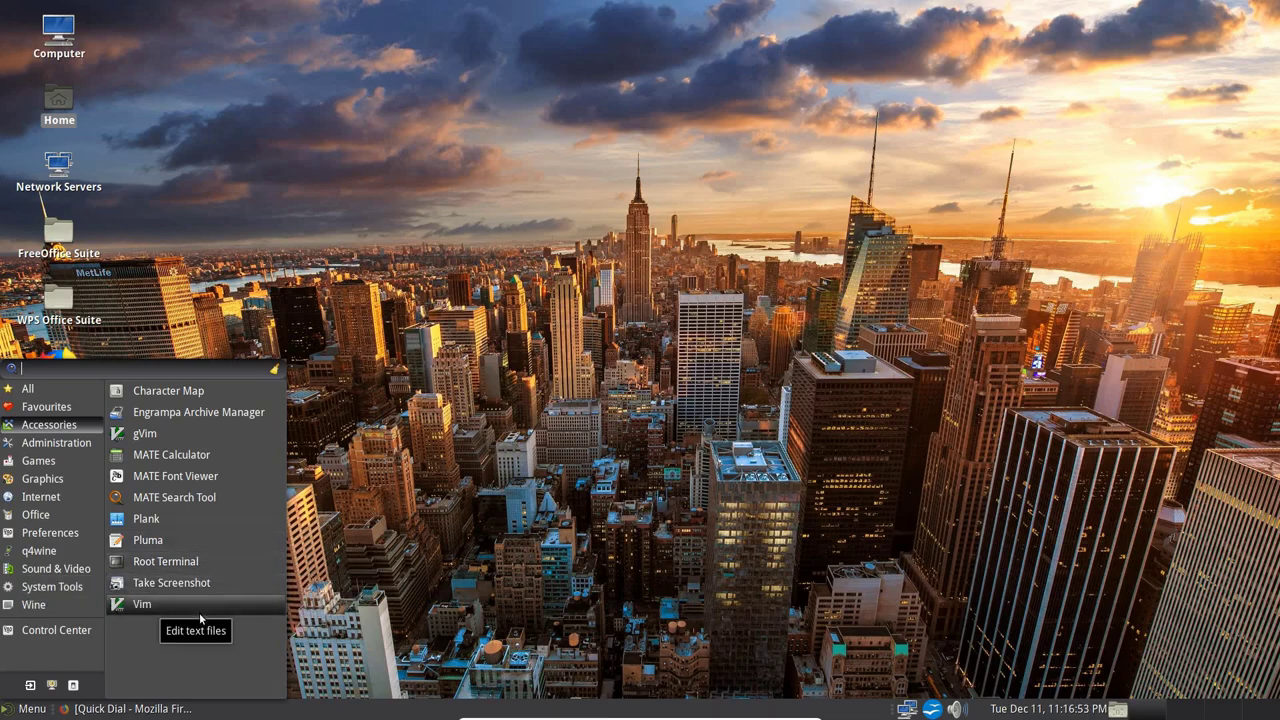
click(204, 584)
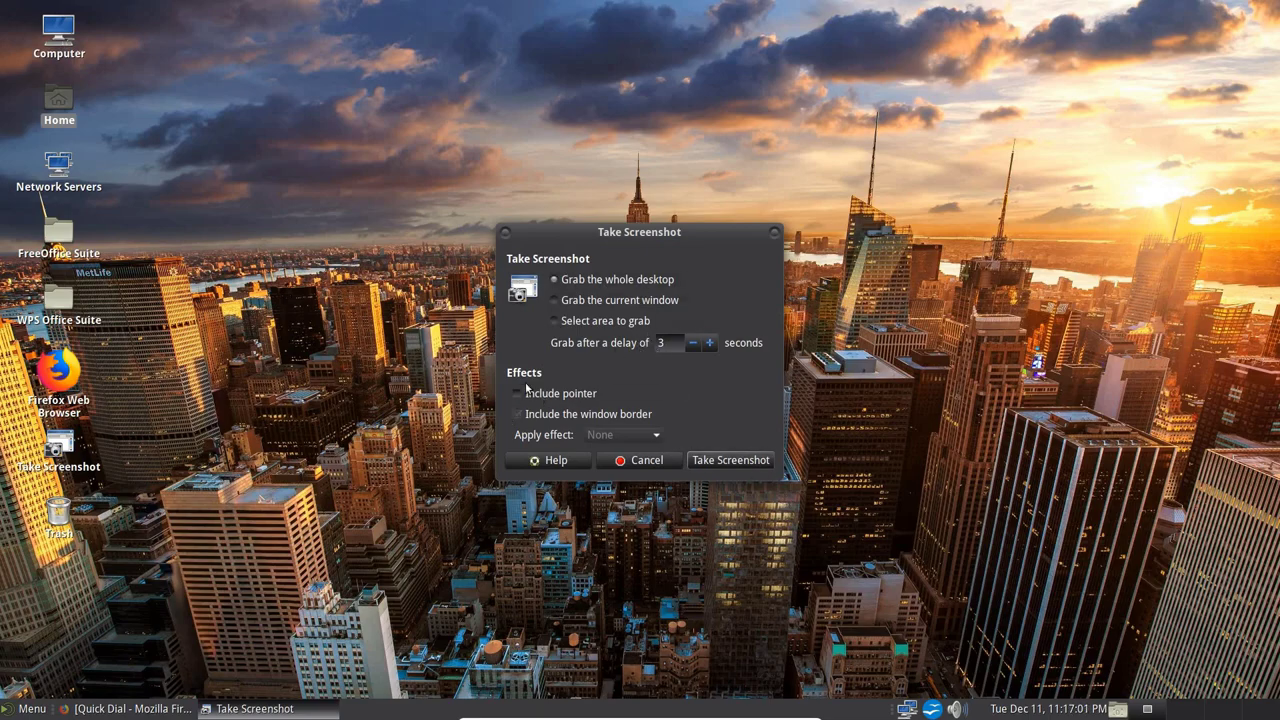
click(699, 460)
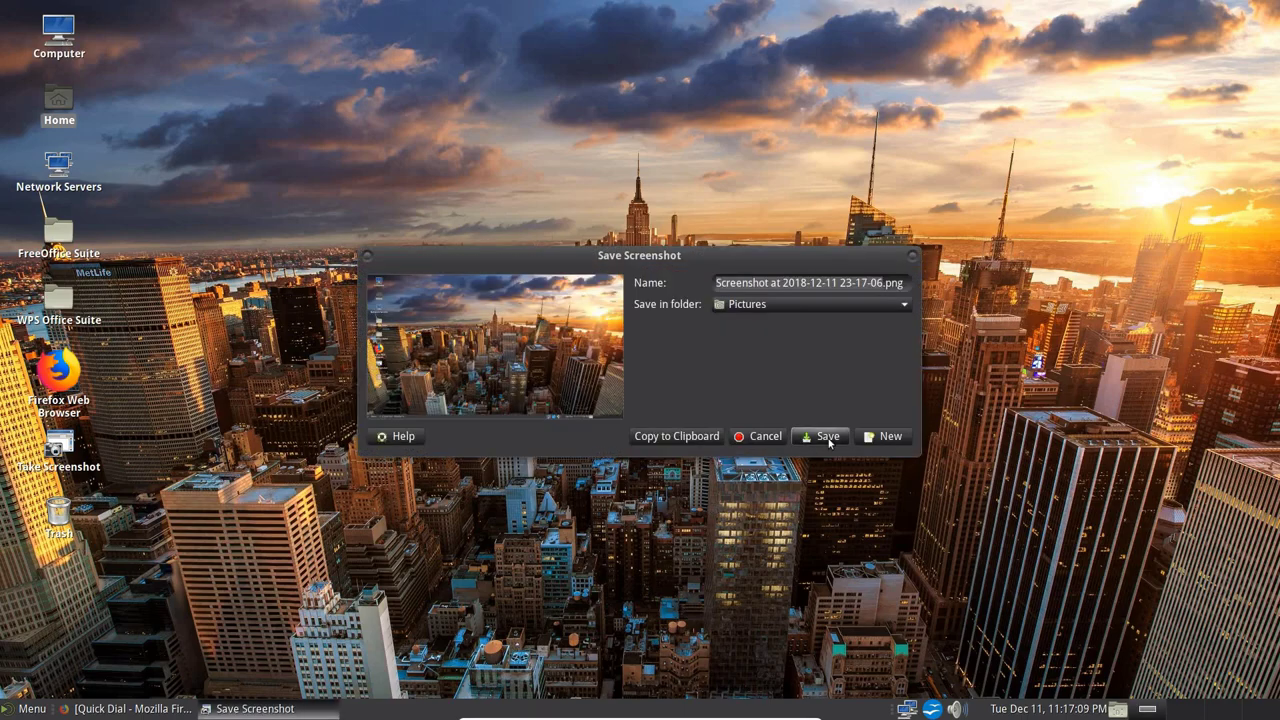
click(828, 438)
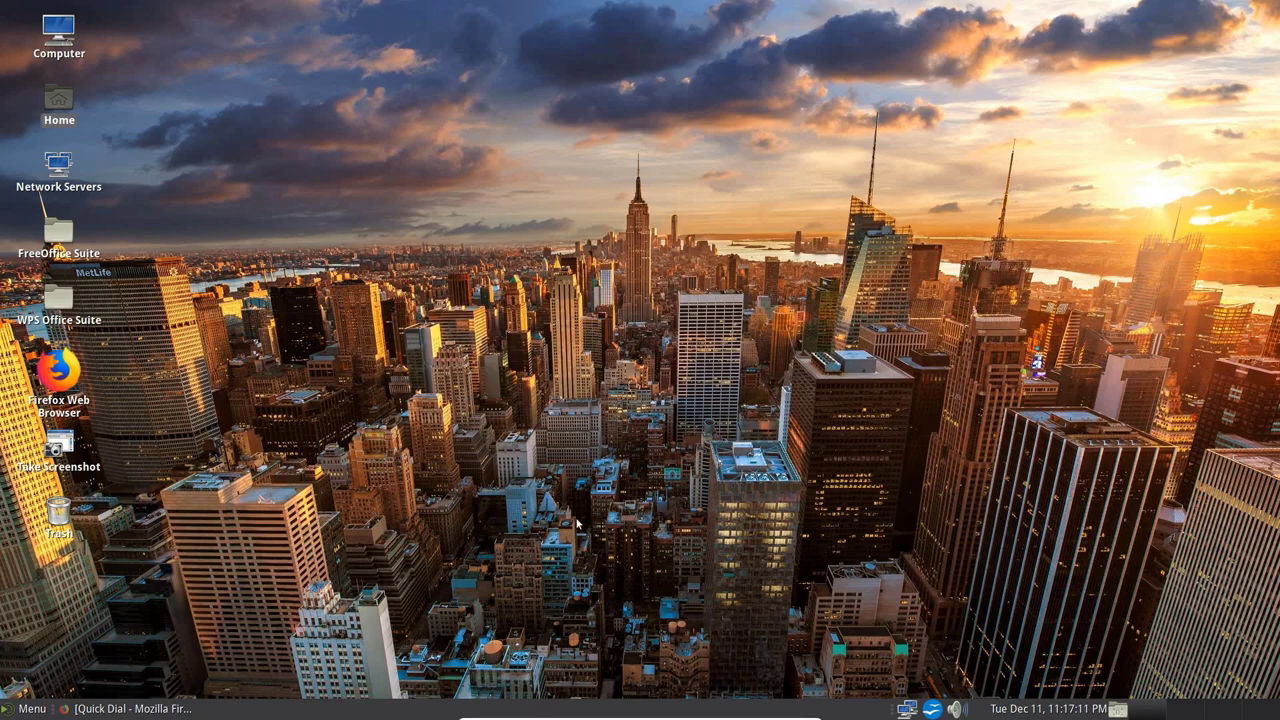
click(27, 708)
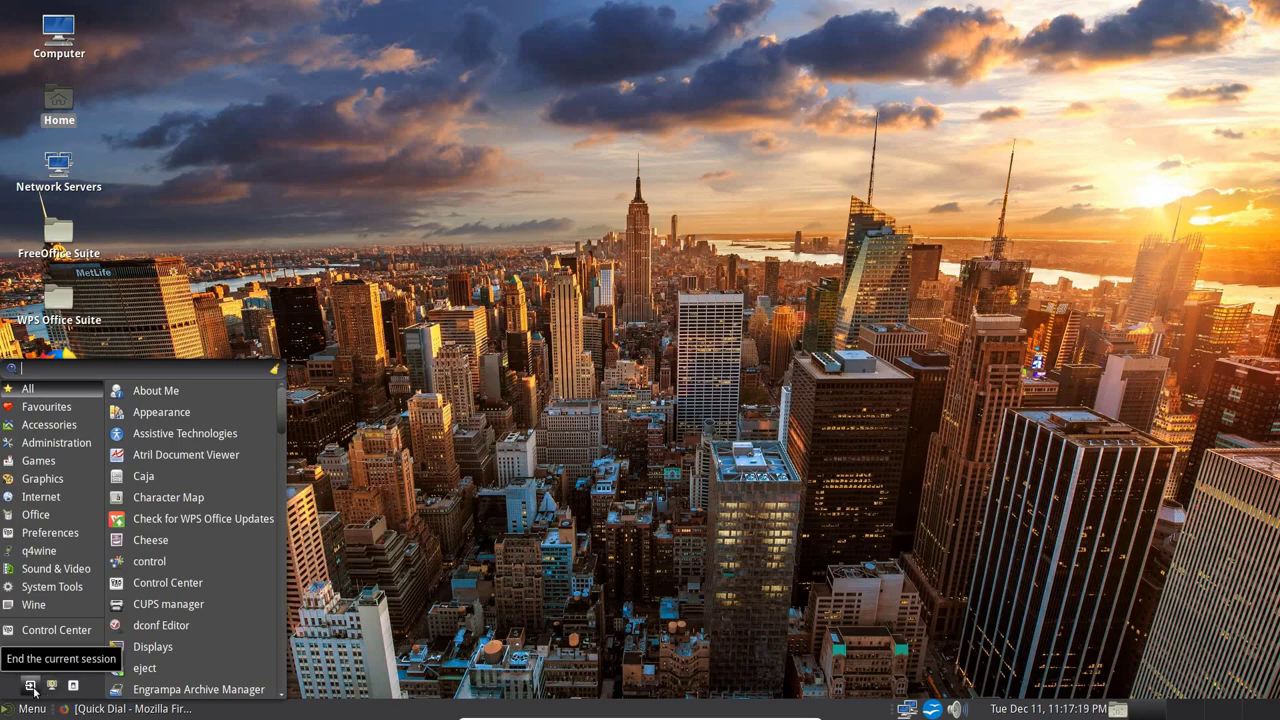
Step: Lock the screen from the menu, then unlock it by entering the account password
click(50, 686)
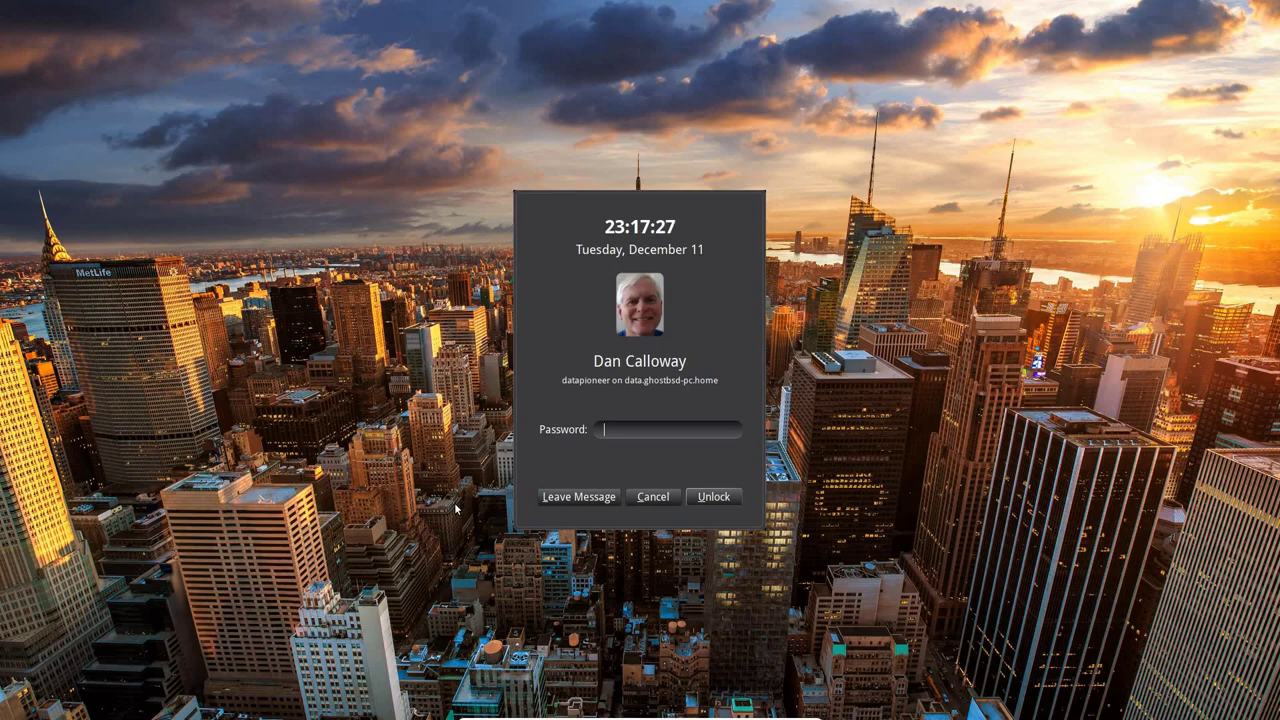
text(••••••••)
key(Return)
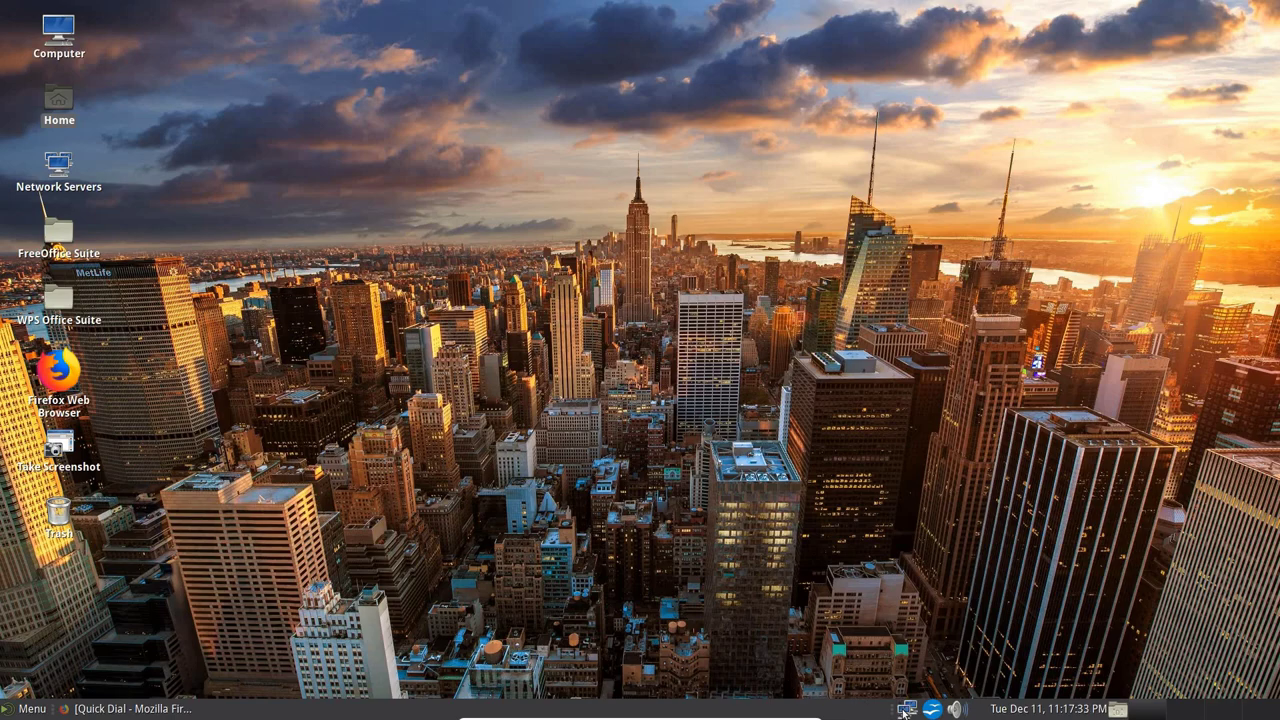
mouse_move(904, 711)
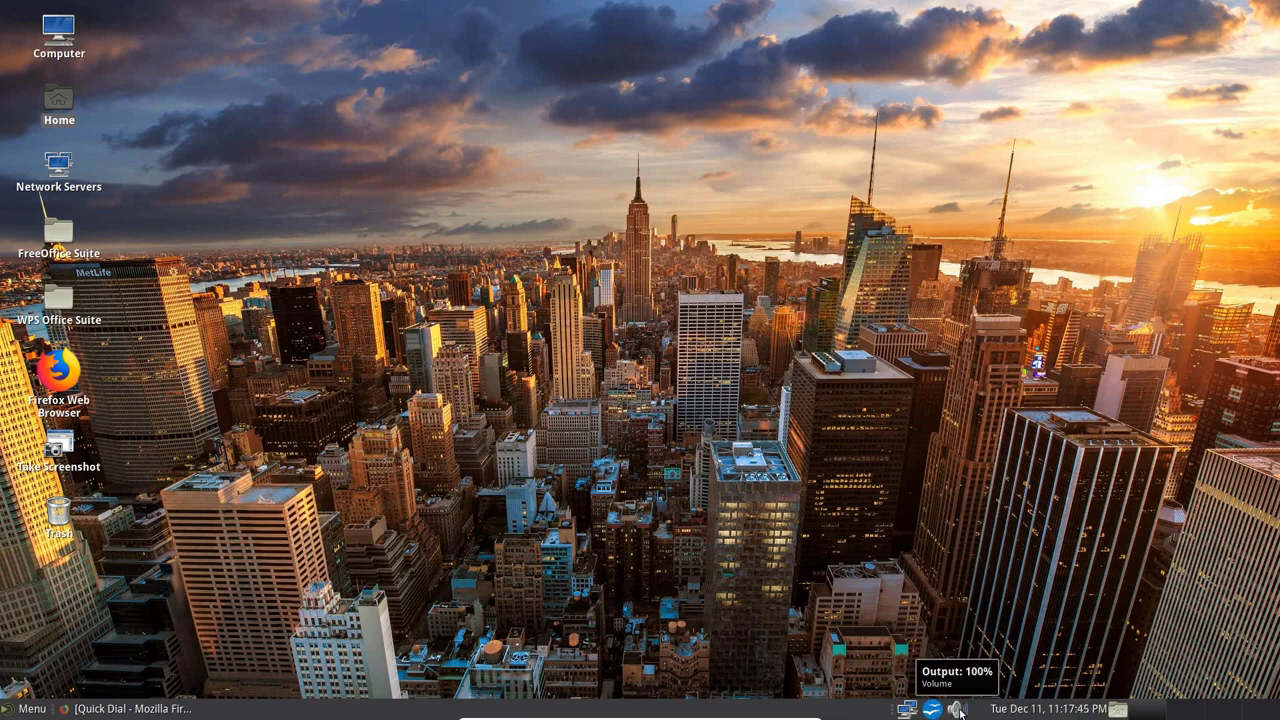
click(958, 710)
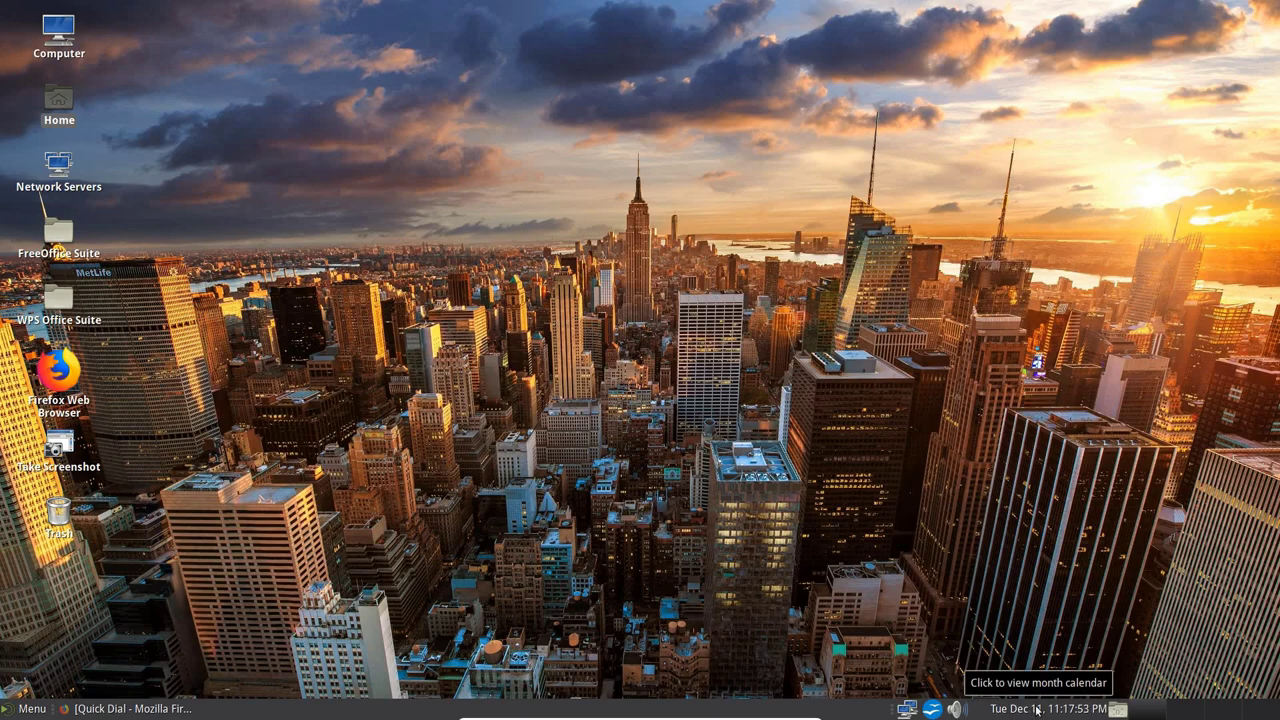
click(1034, 710)
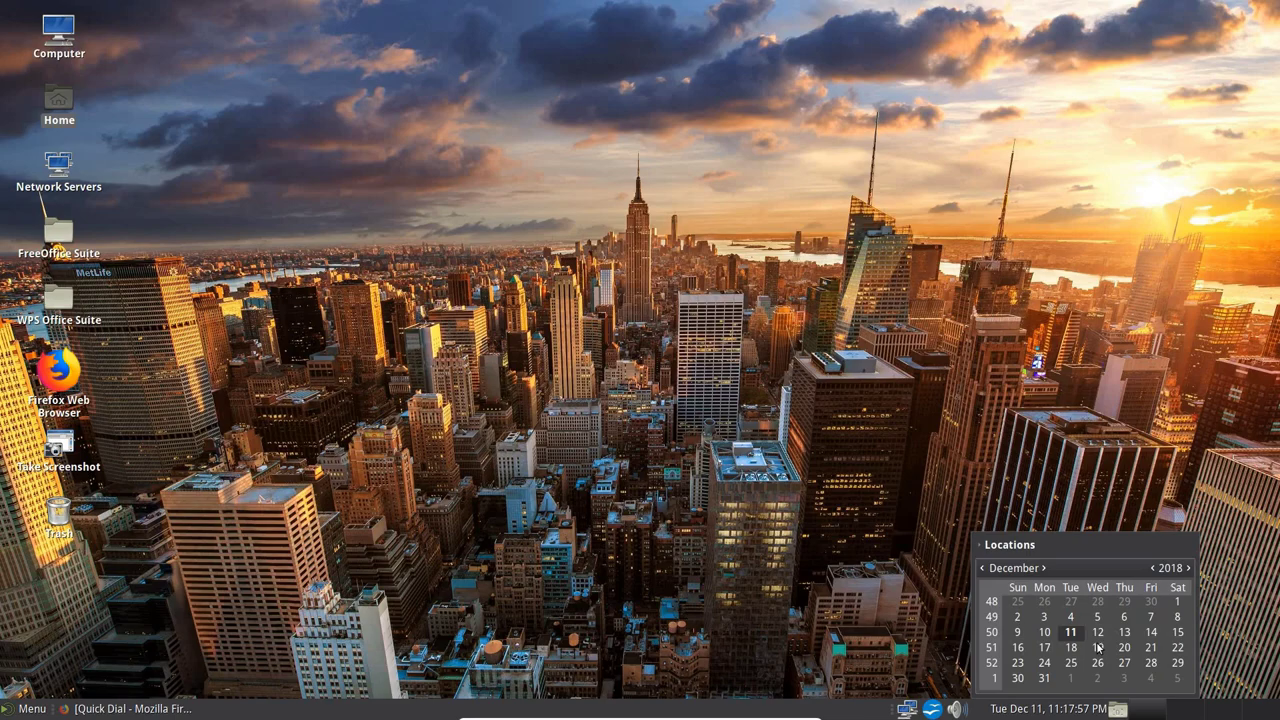
click(1092, 711)
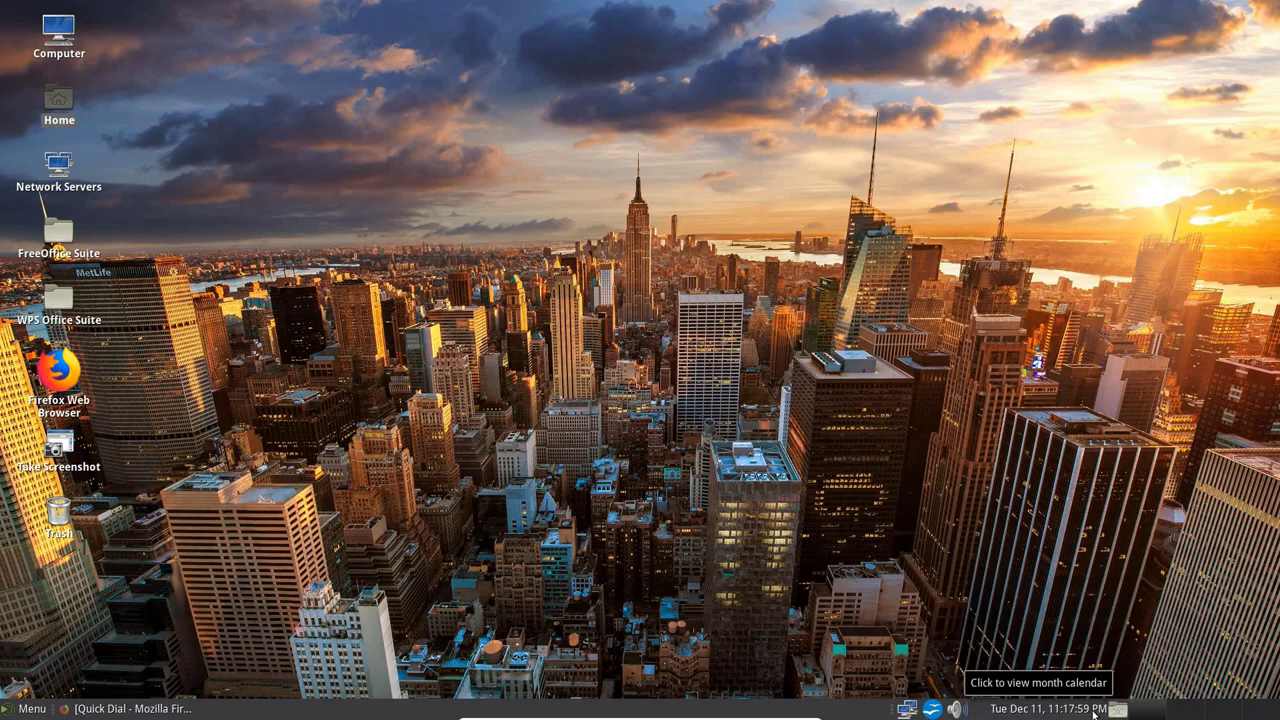
right_click(1093, 714)
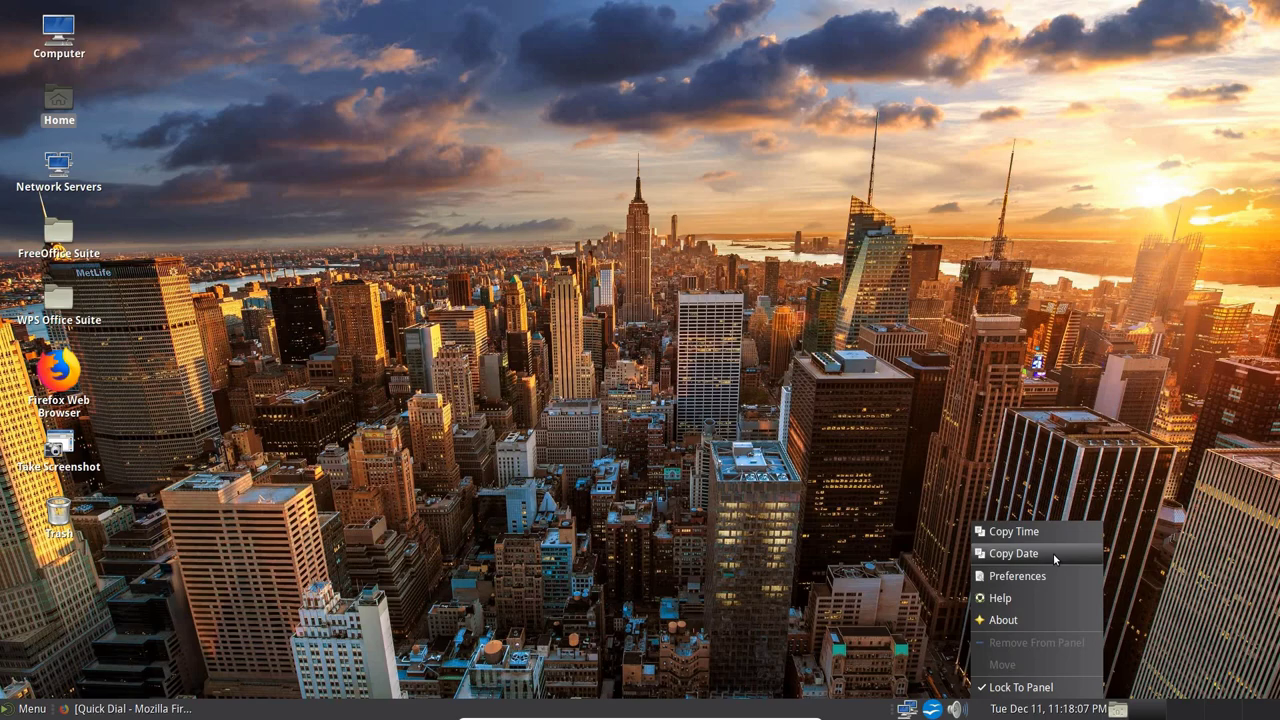
click(1044, 584)
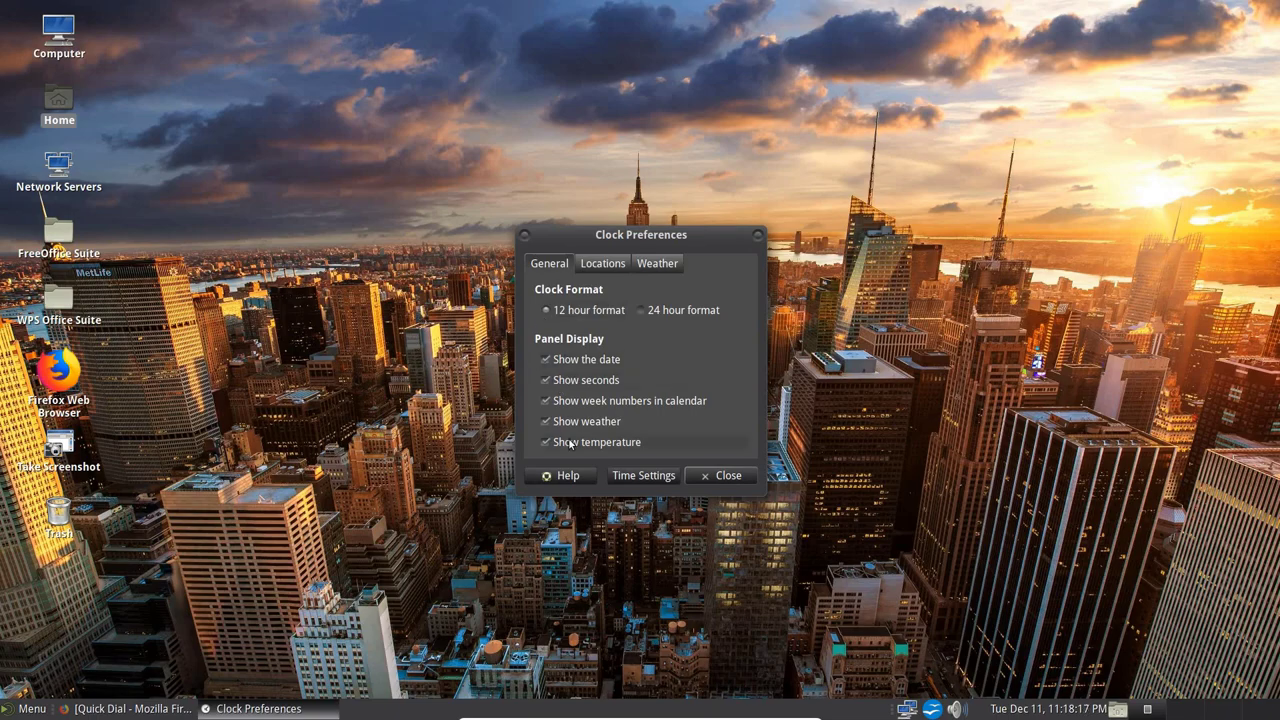
click(663, 266)
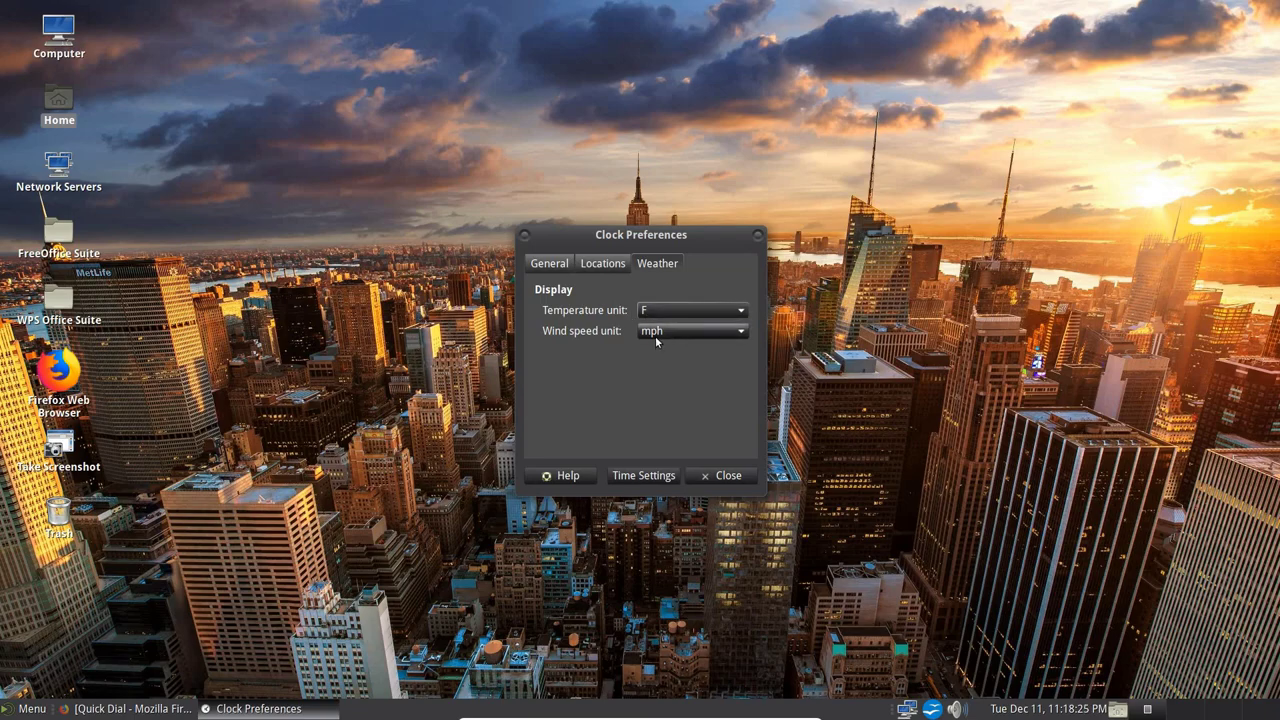
click(602, 265)
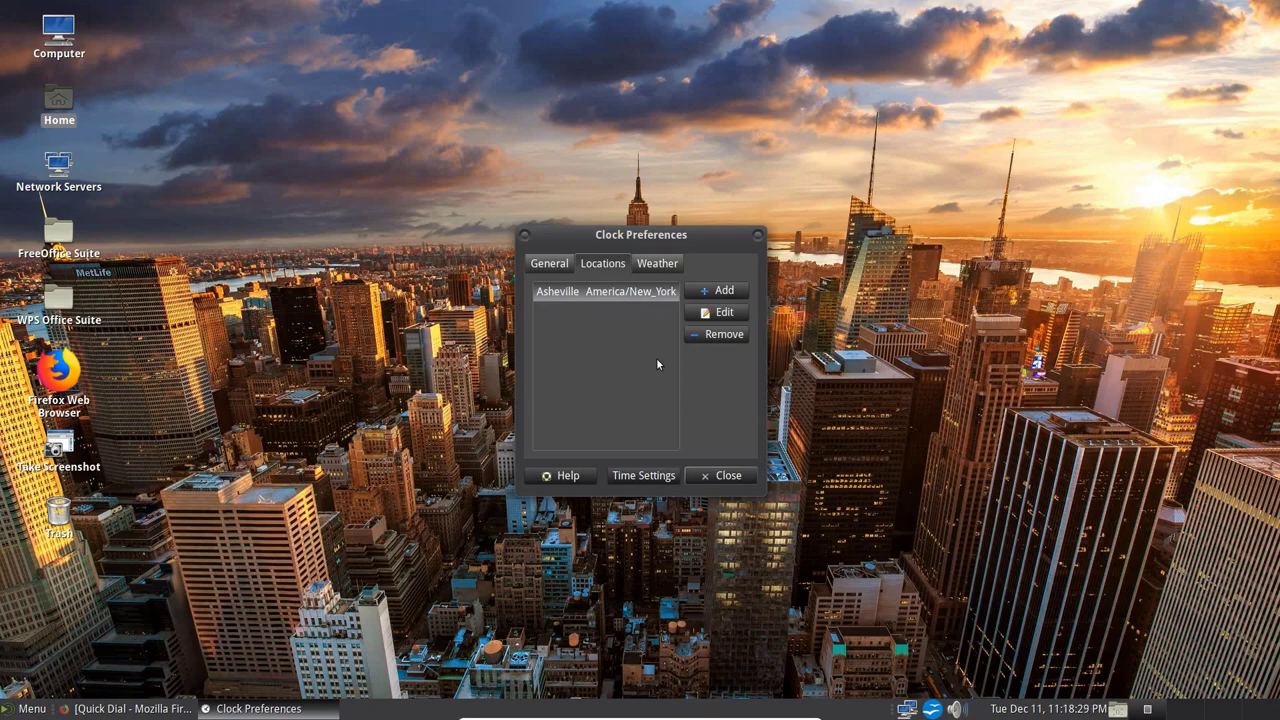
click(731, 477)
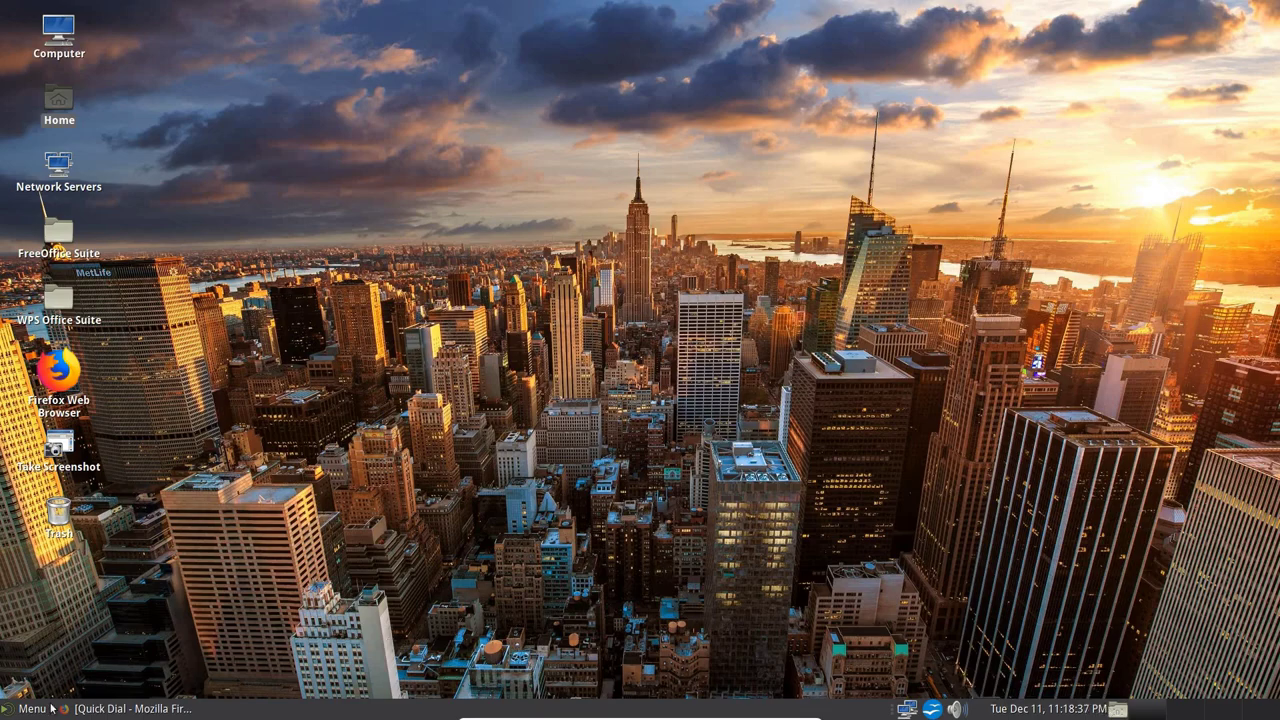
Step: Open a MATE Terminal in the Desktop folder from the desktop's right-click menu
right_click(666, 330)
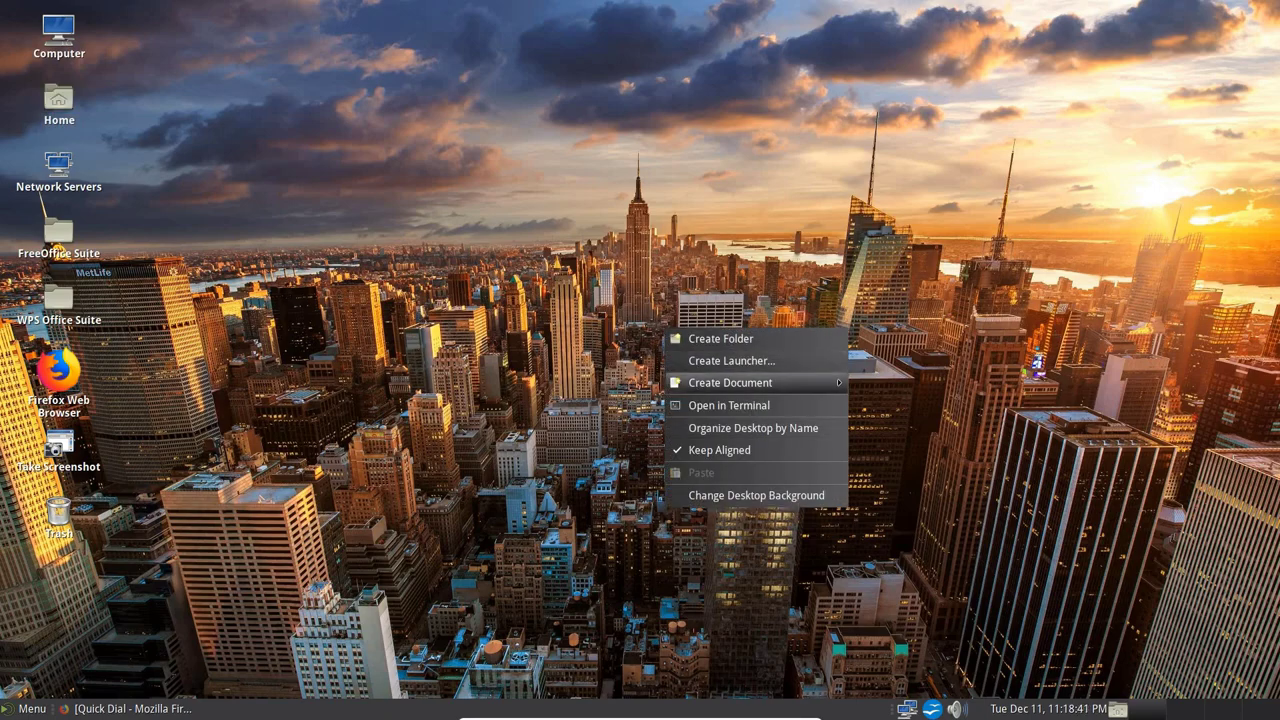
mouse_move(698, 384)
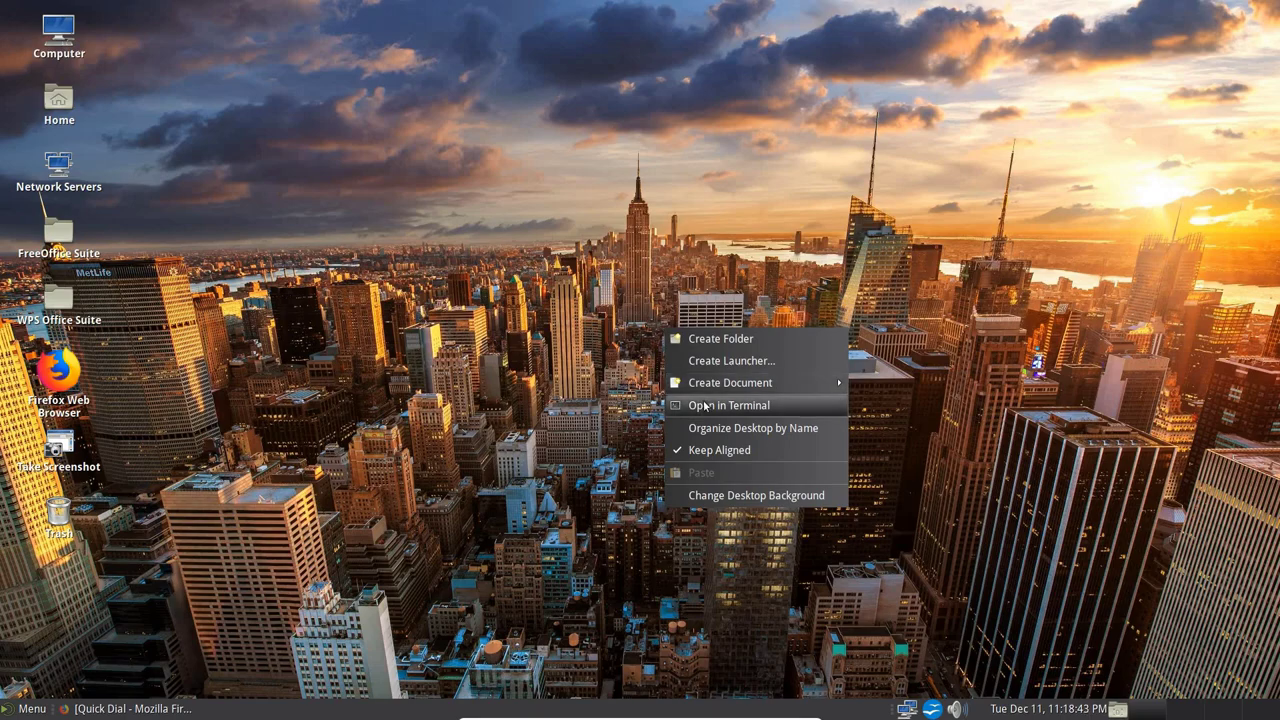
click(702, 405)
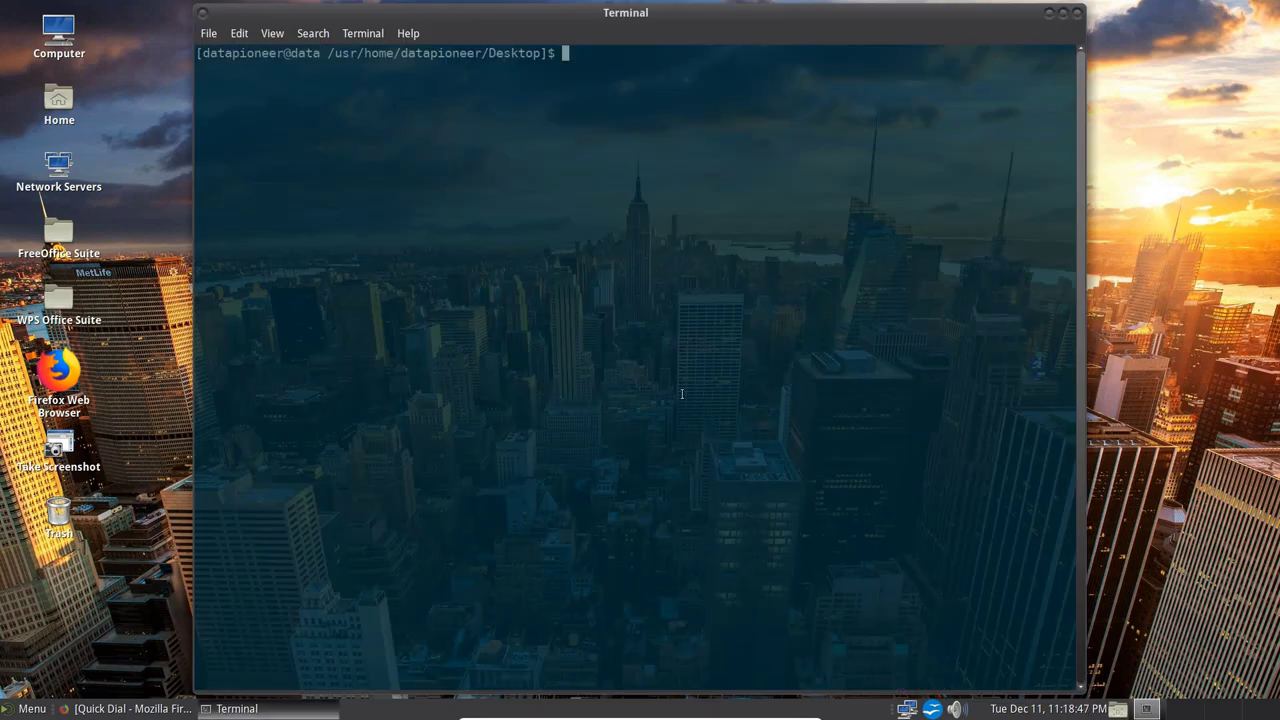
Step: Run the time, date and cal commands, then exit the terminal
text(time)
key(Return)
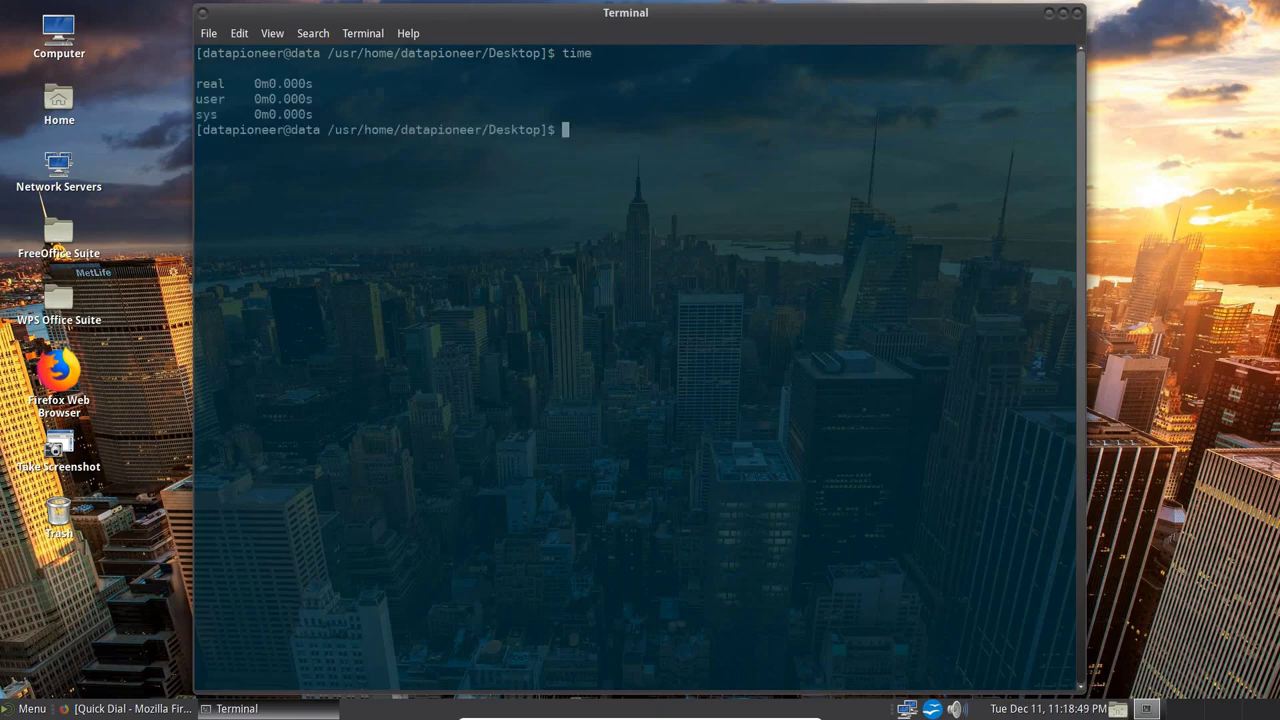
text(date)
key(Return)
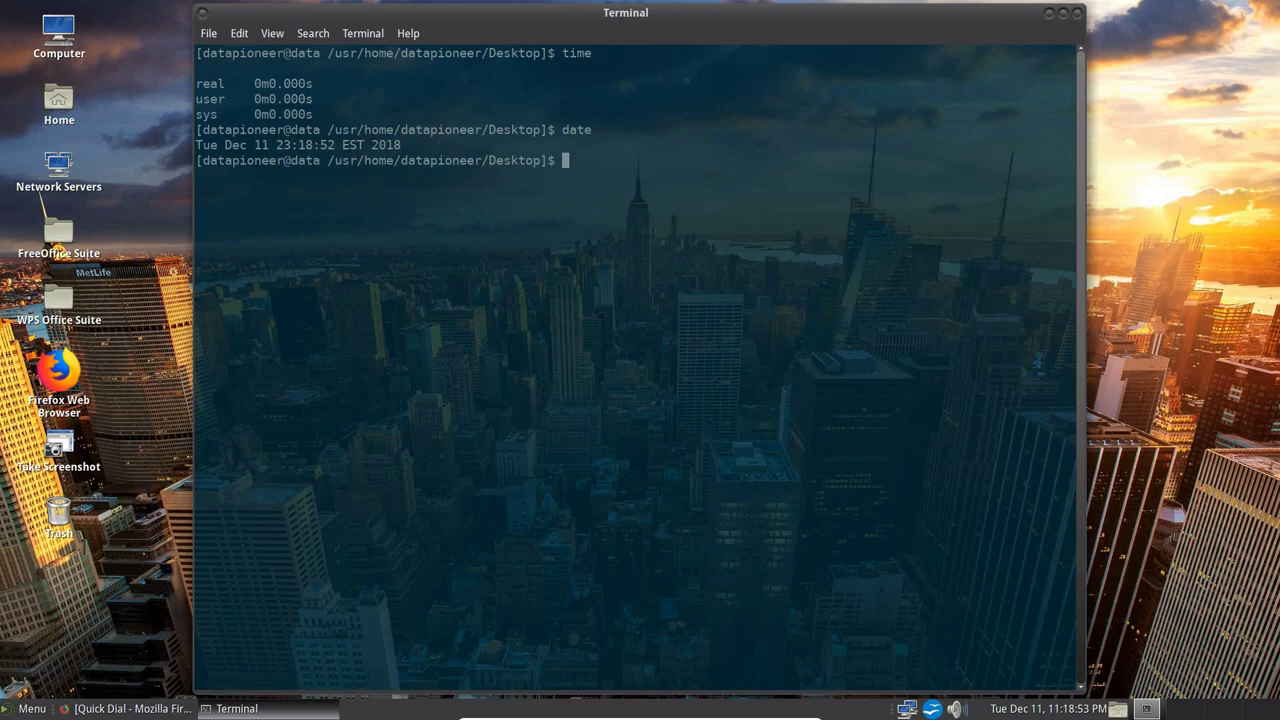
text(cal)
key(Return)
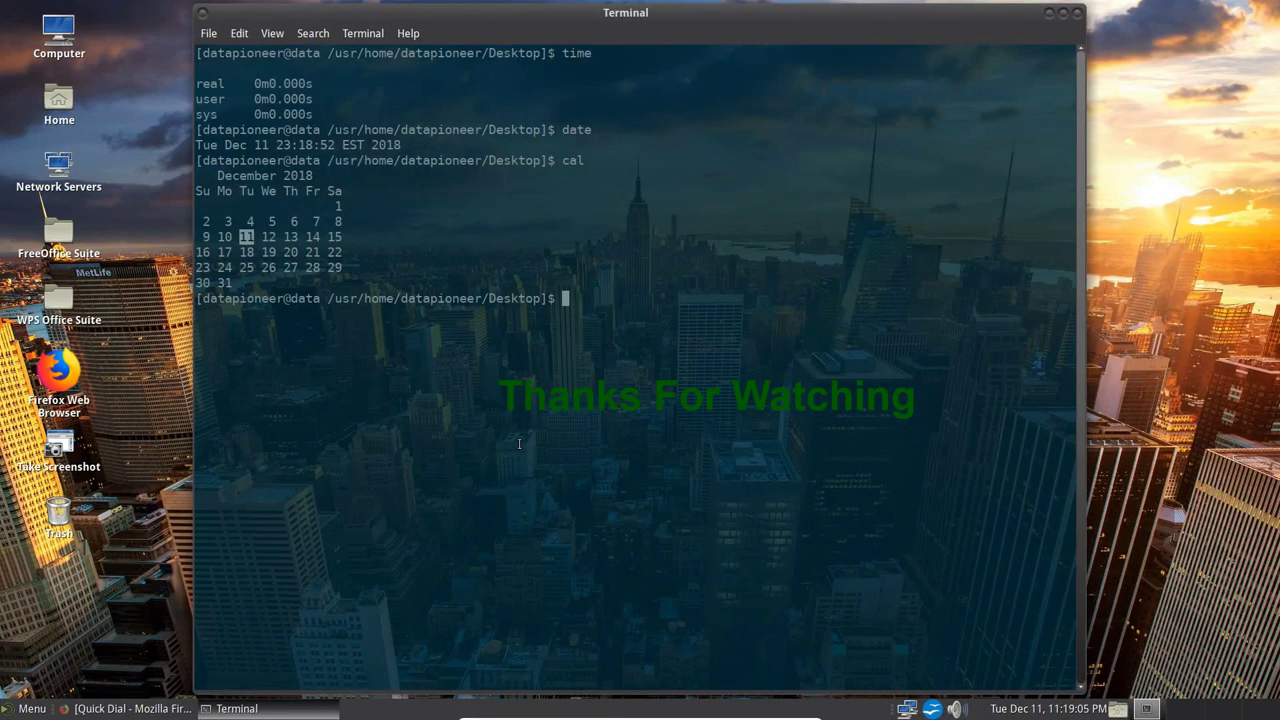
text(exit)
key(Return)
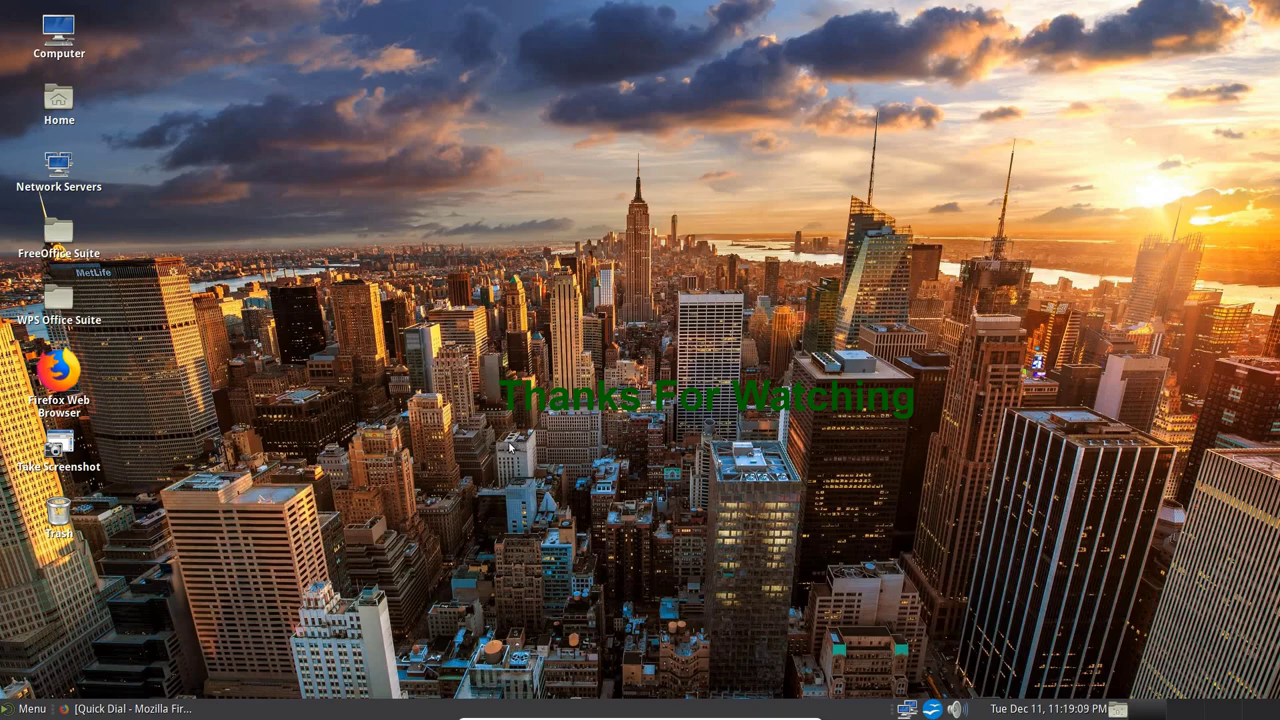